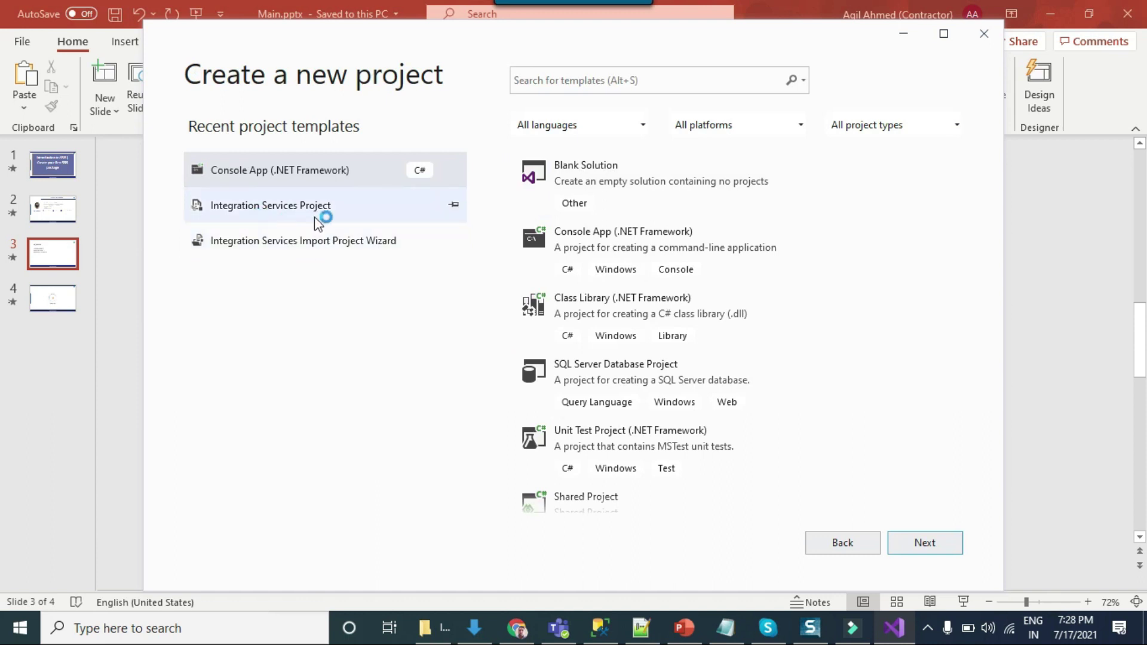
Search the project templates for "ssis" and choose the Integration Services Project template for the new project
click(630, 80)
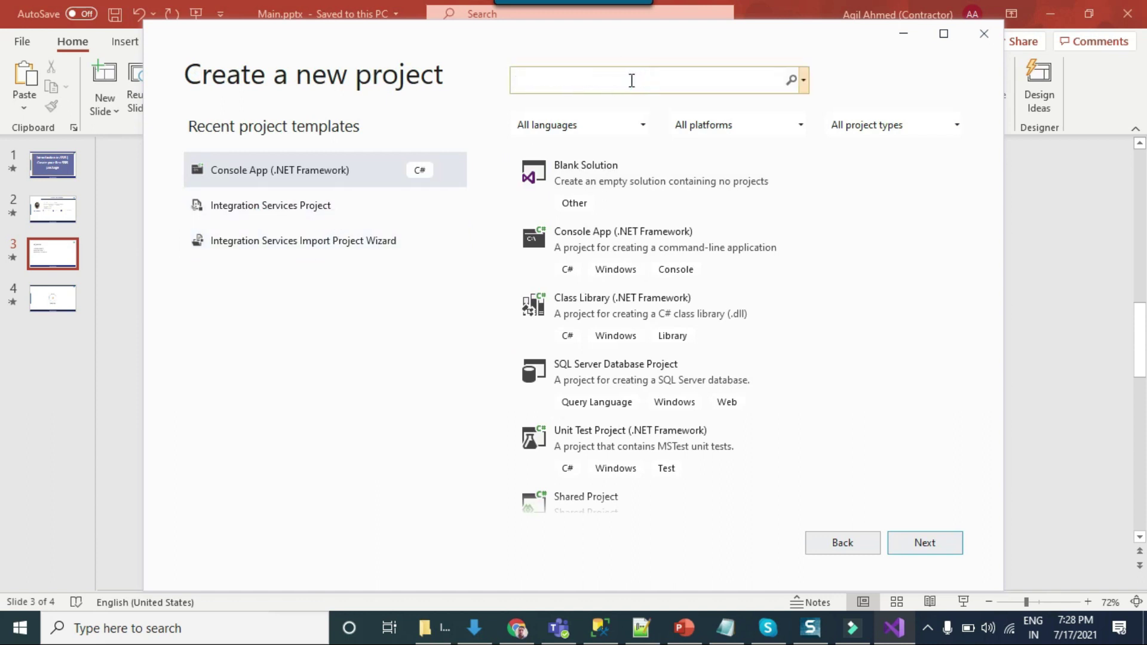
text(ssis)
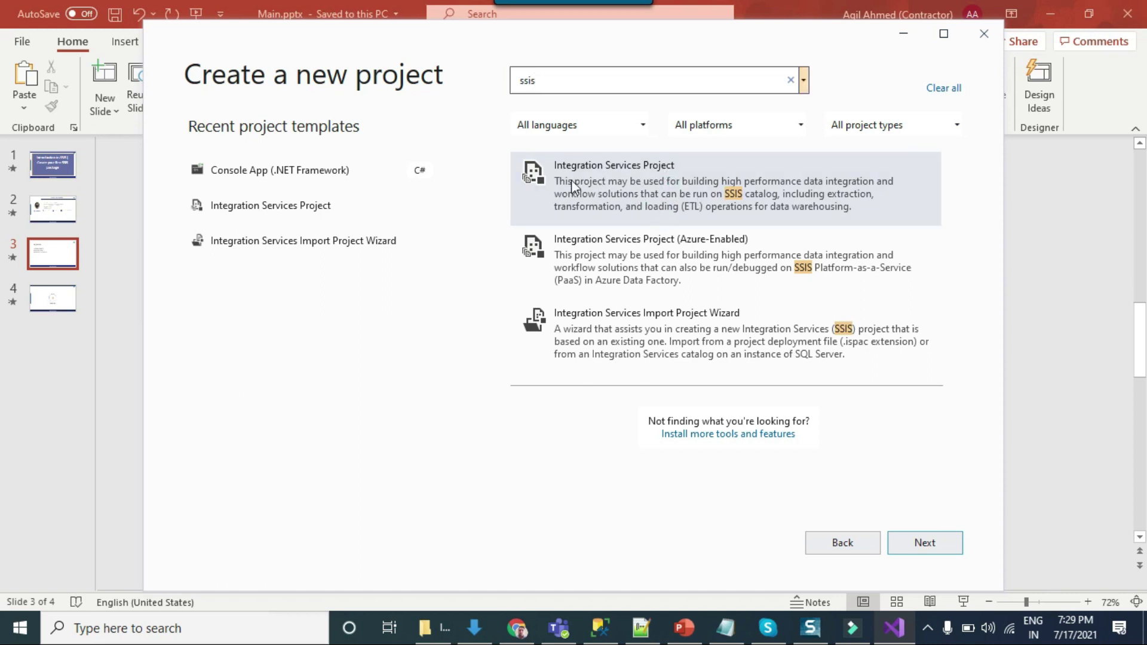
click(671, 185)
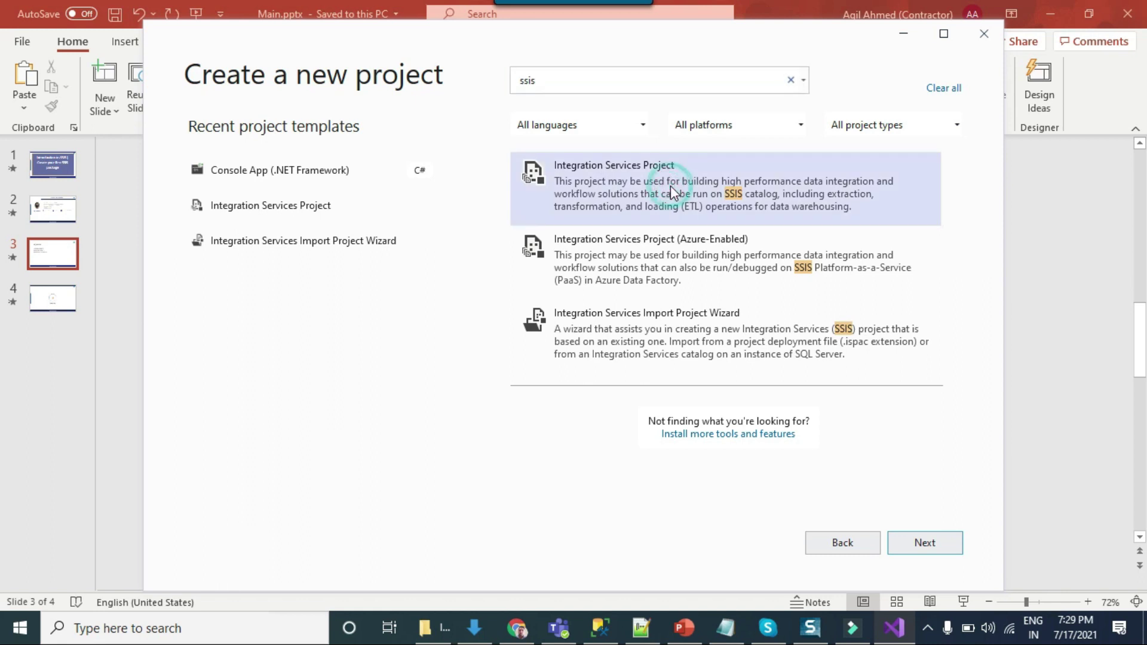
click(930, 541)
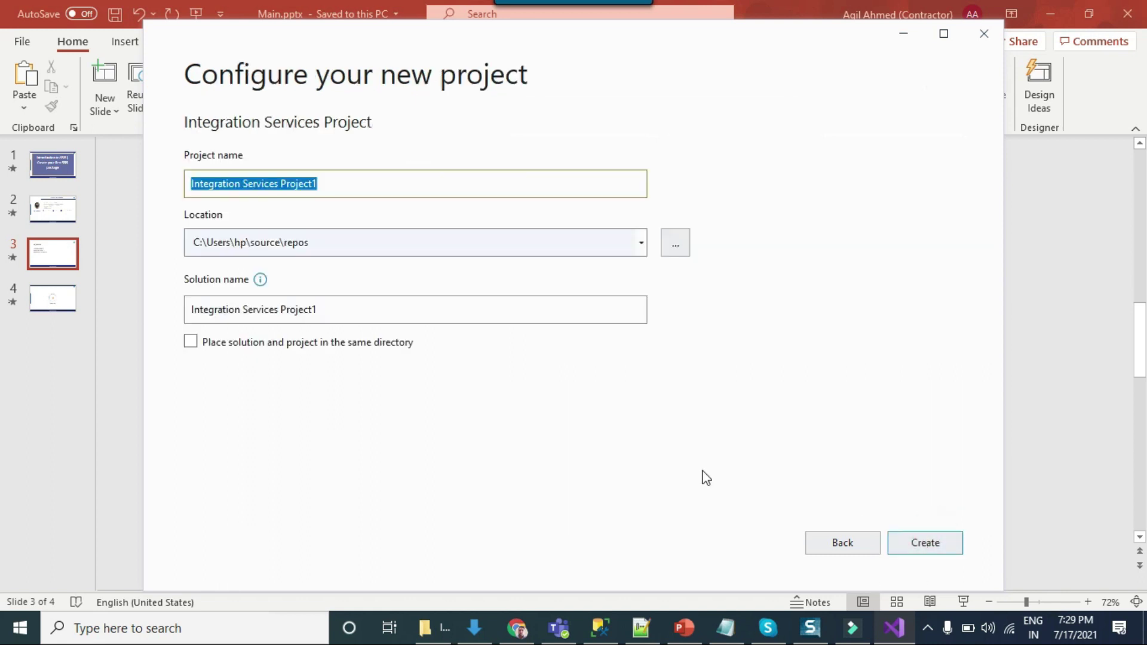
Name the new project "My First SSIS package"
triple_click(330, 181)
text(My First S)
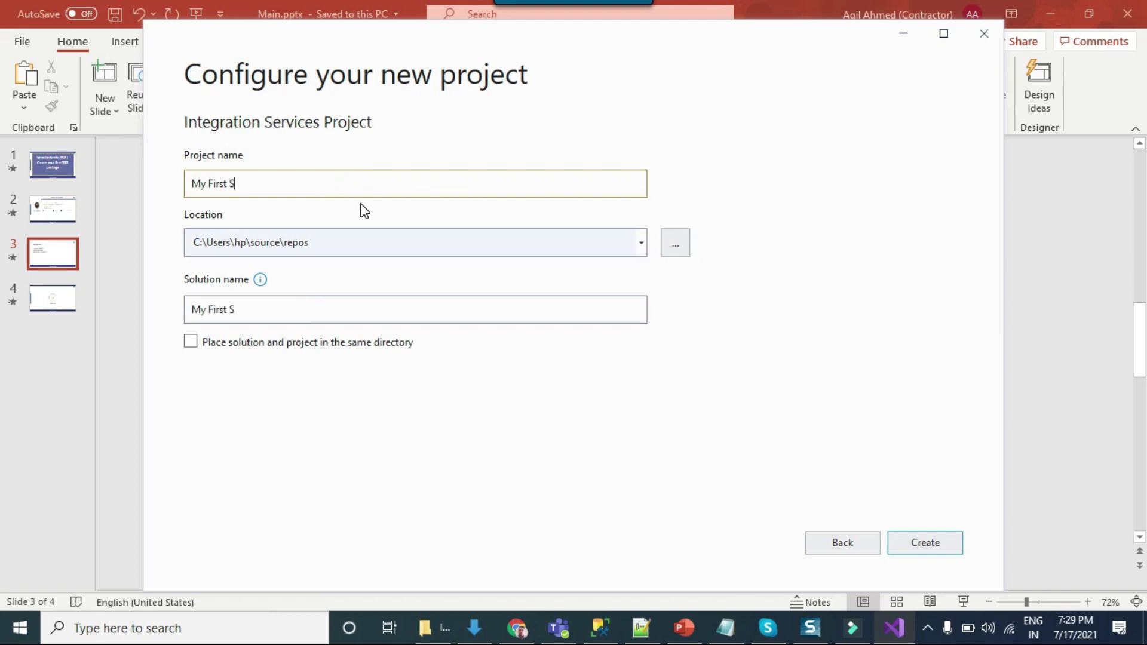
text(SIS package)
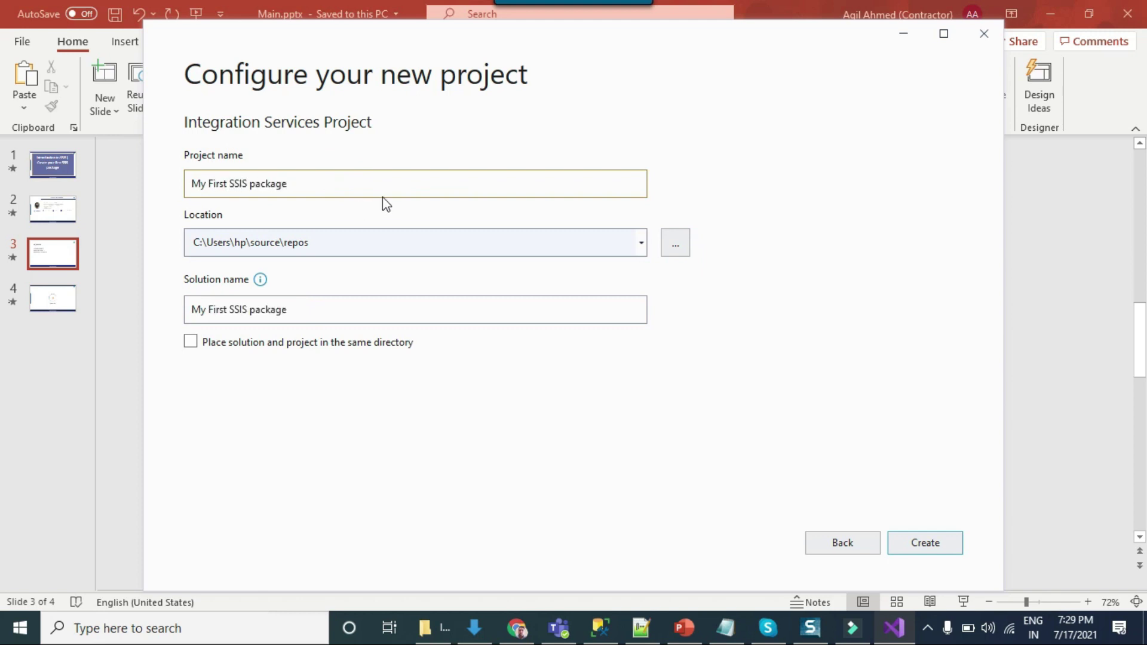
Set the project location to D:\SSIS Packages and create the project
click(675, 243)
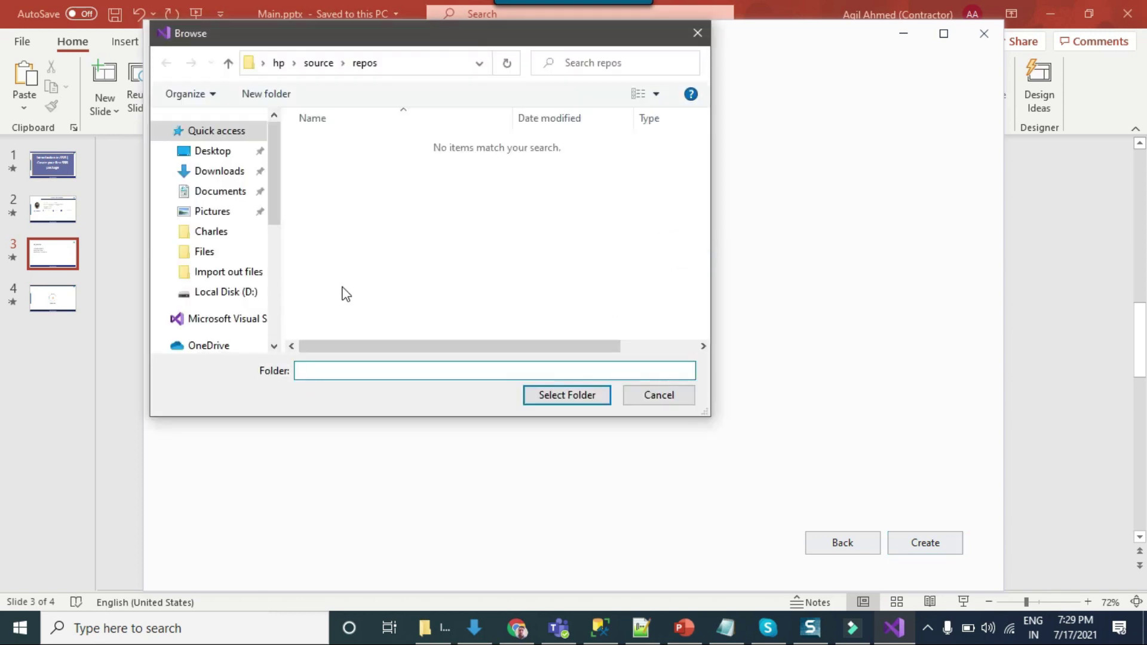
scroll(237, 311, down, 1)
click(227, 258)
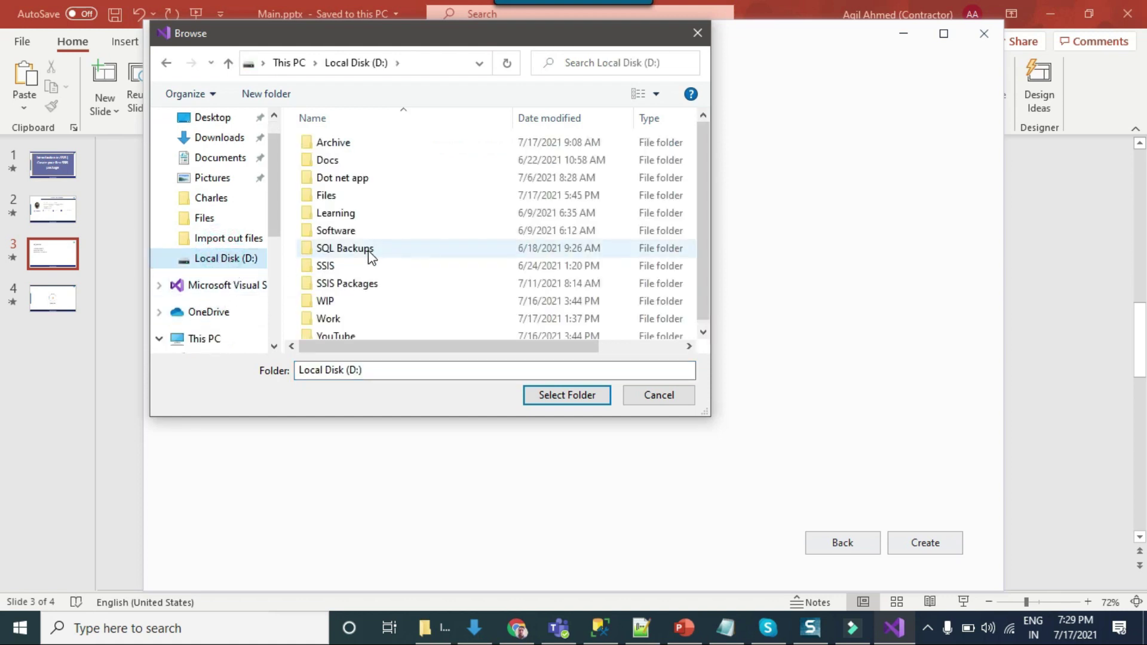
double_click(371, 280)
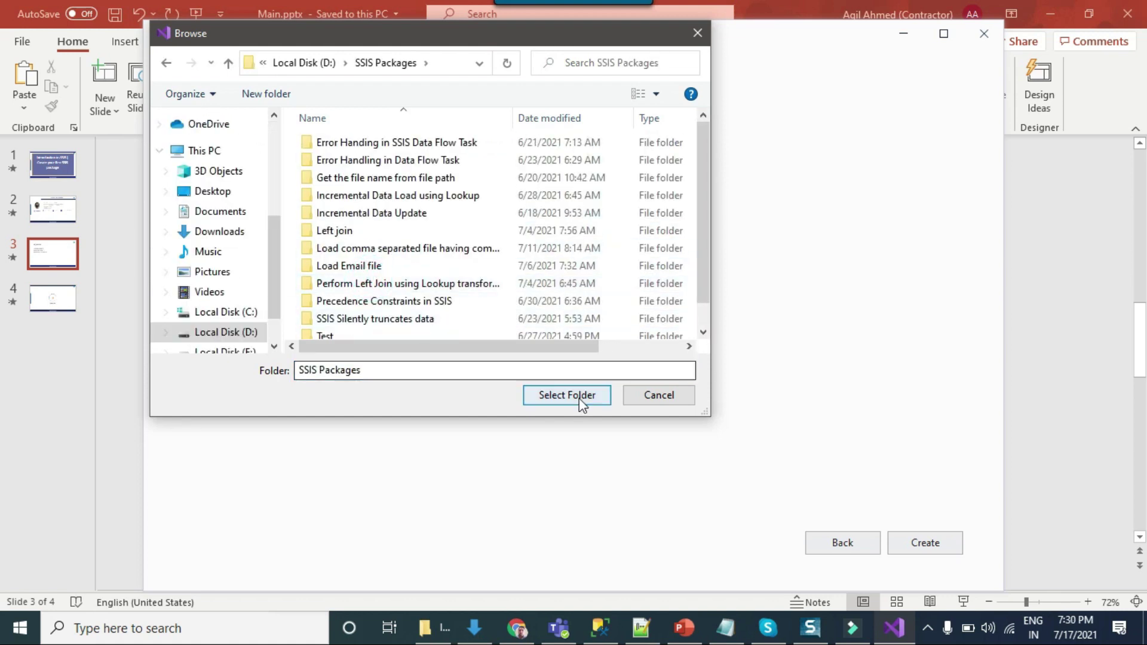
click(578, 397)
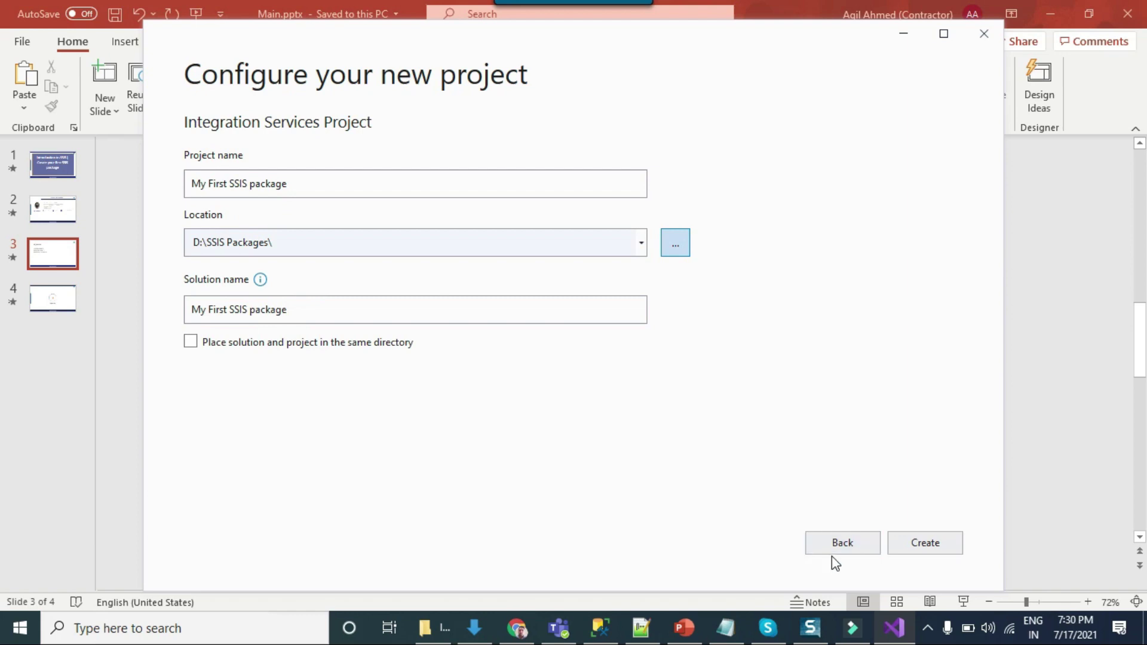
click(927, 542)
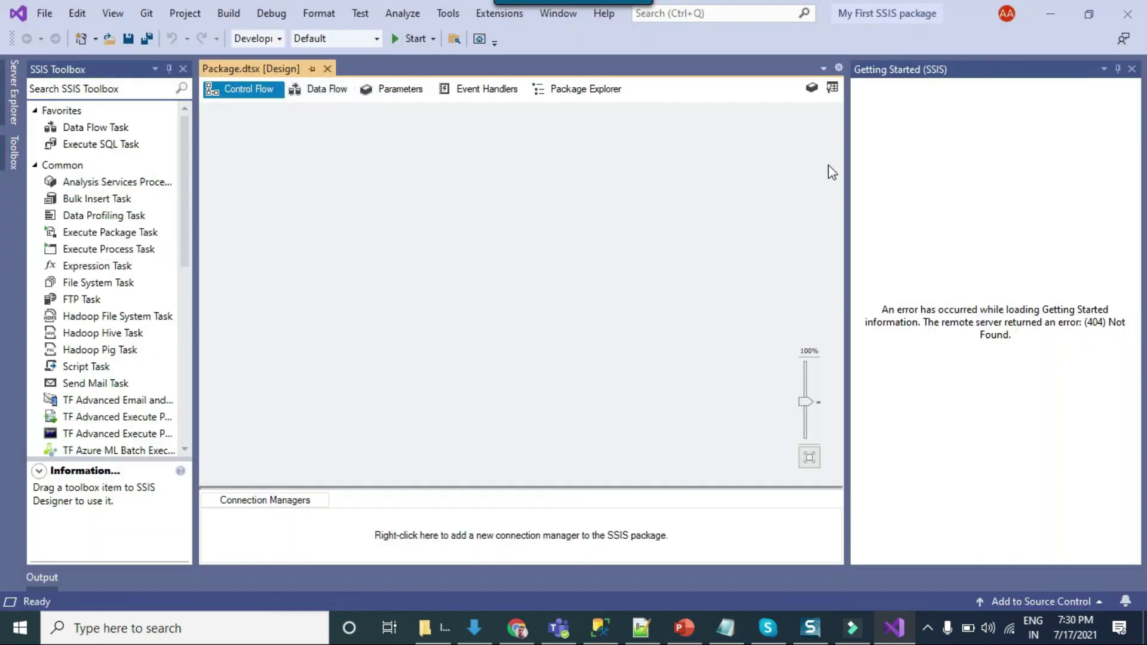
Close the Getting Started (SSIS) pane and show the Solution Explorer
click(1132, 70)
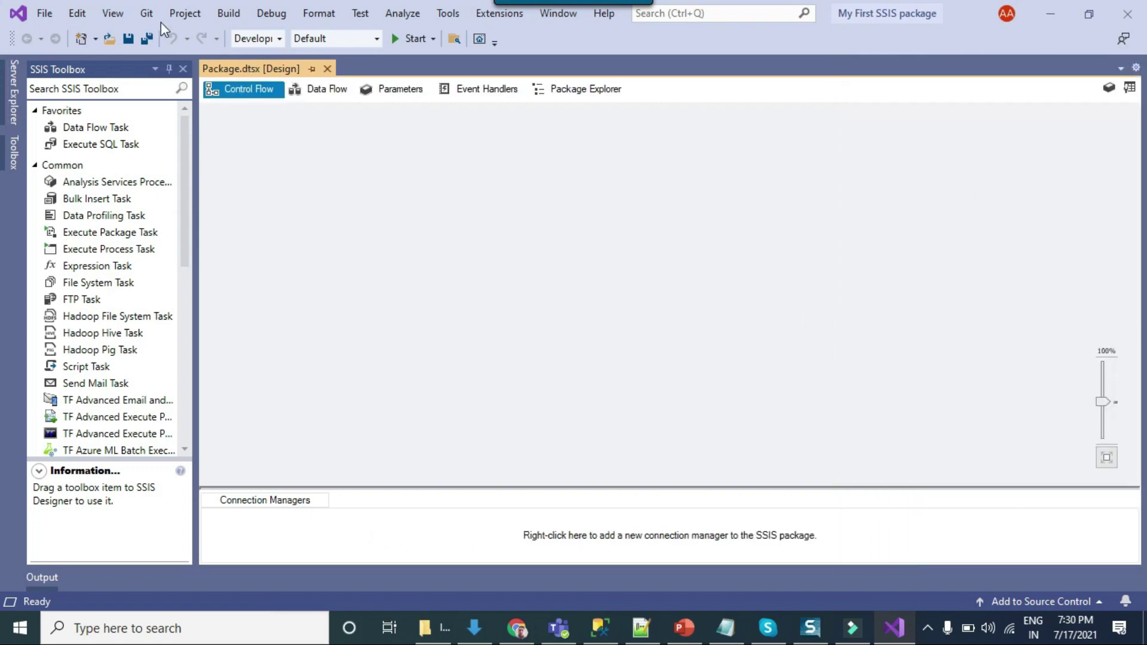
click(115, 14)
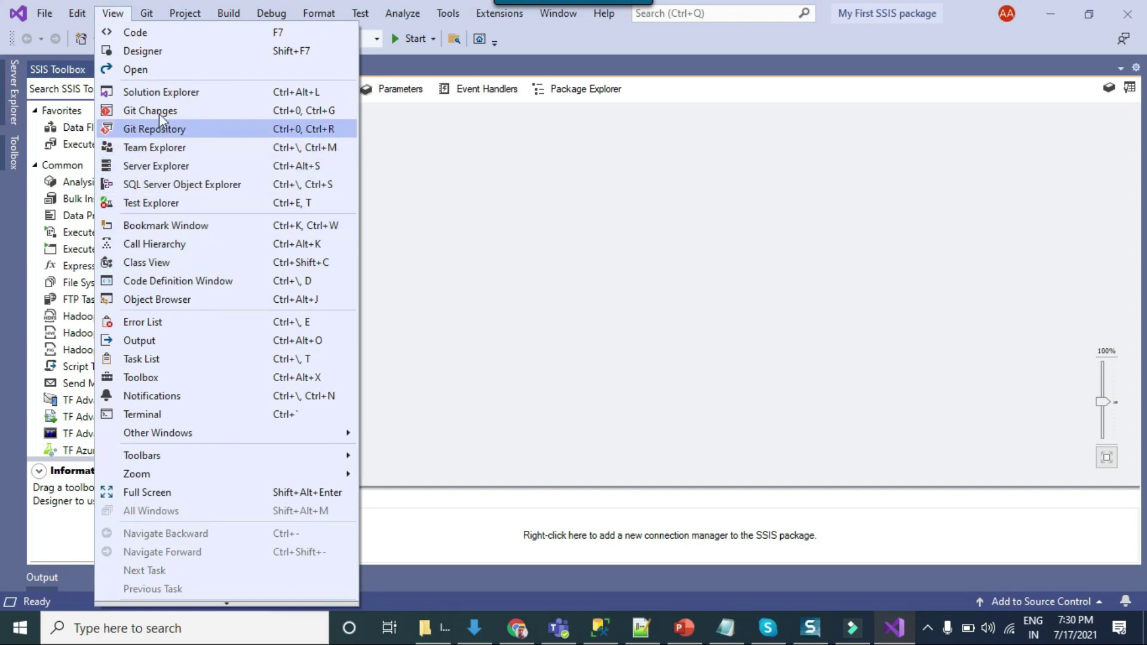
click(157, 92)
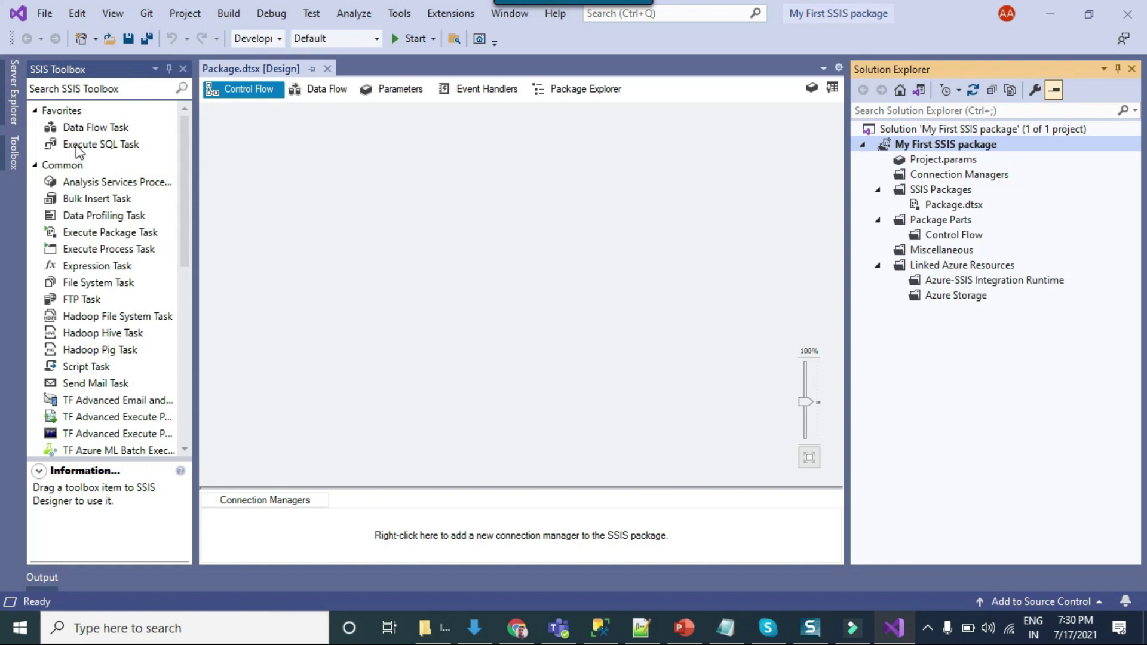
Add an Execute SQL Task and an FTP Task beside it to the control flow, and link the first to the second
drag(78, 151, 339, 159)
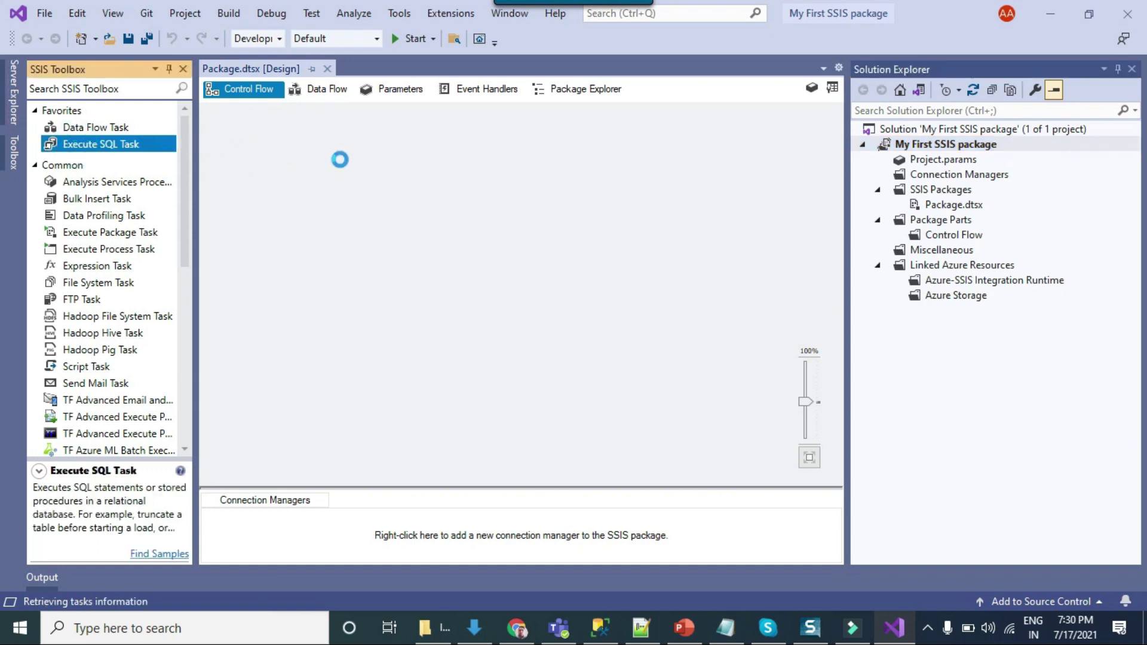
drag(339, 160, 340, 163)
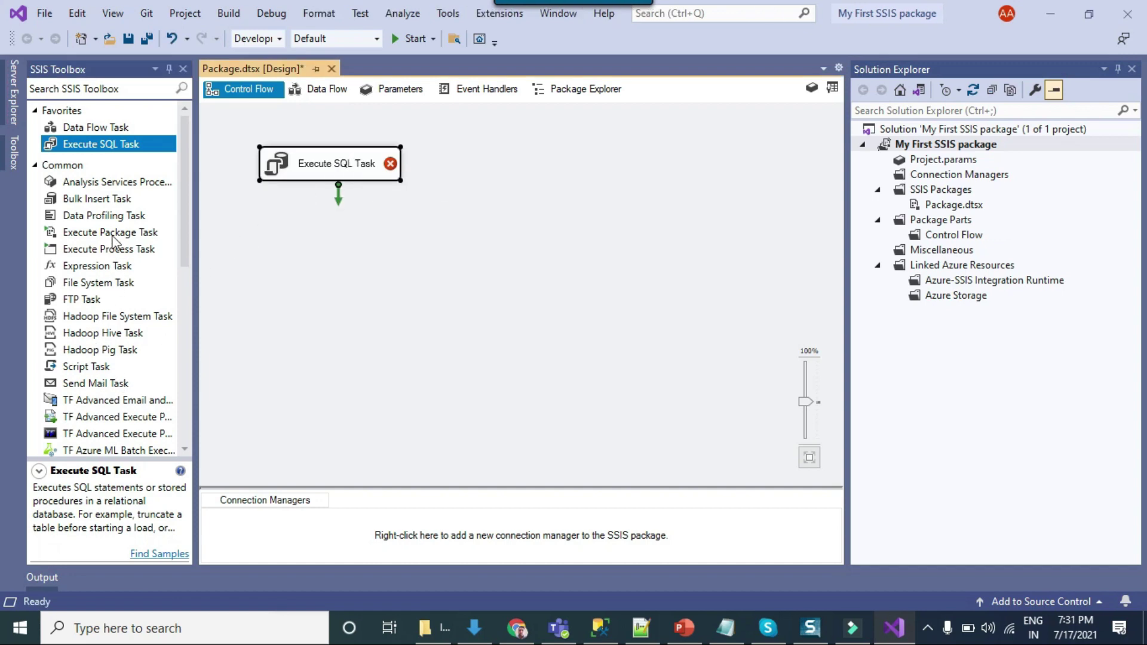
drag(87, 299, 472, 153)
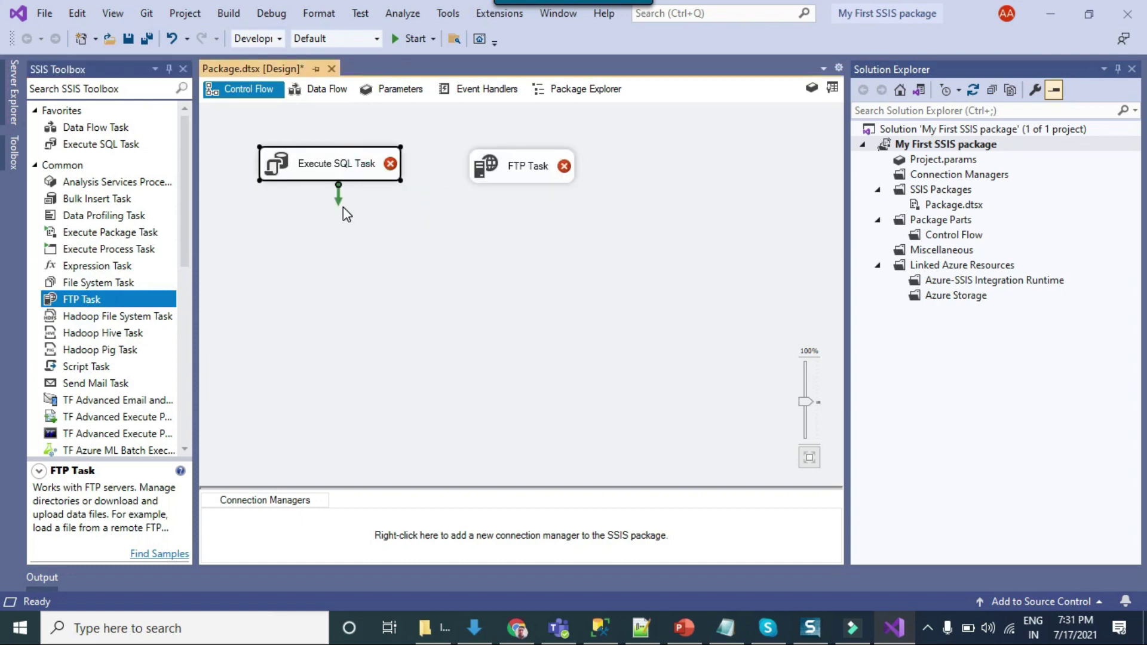
drag(338, 200, 495, 167)
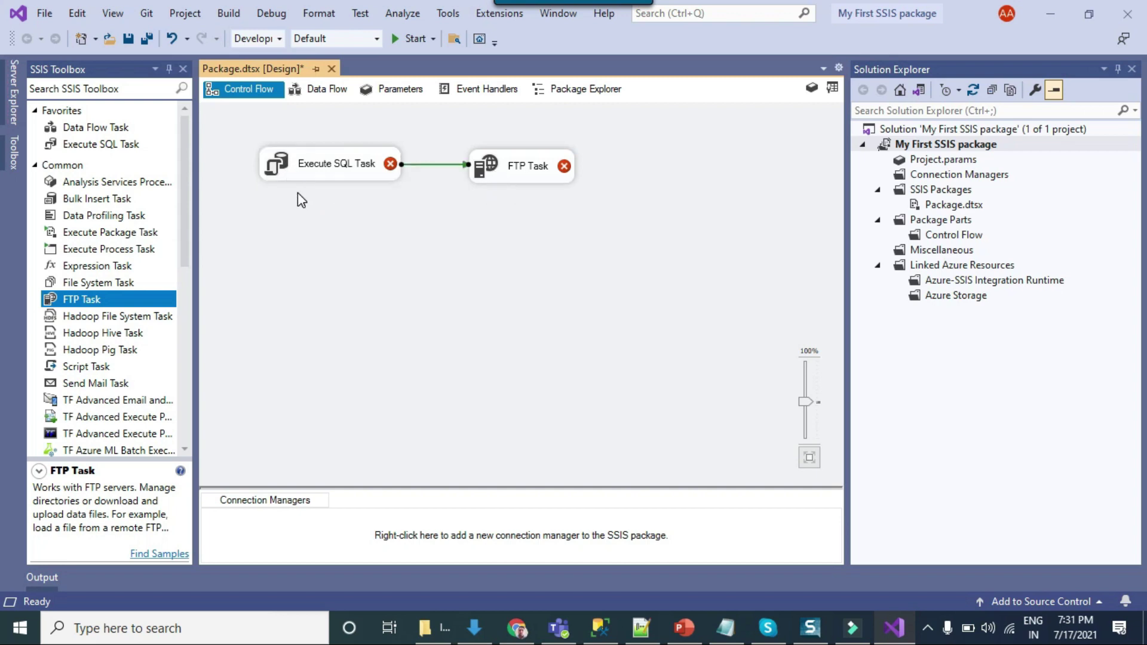
click(280, 174)
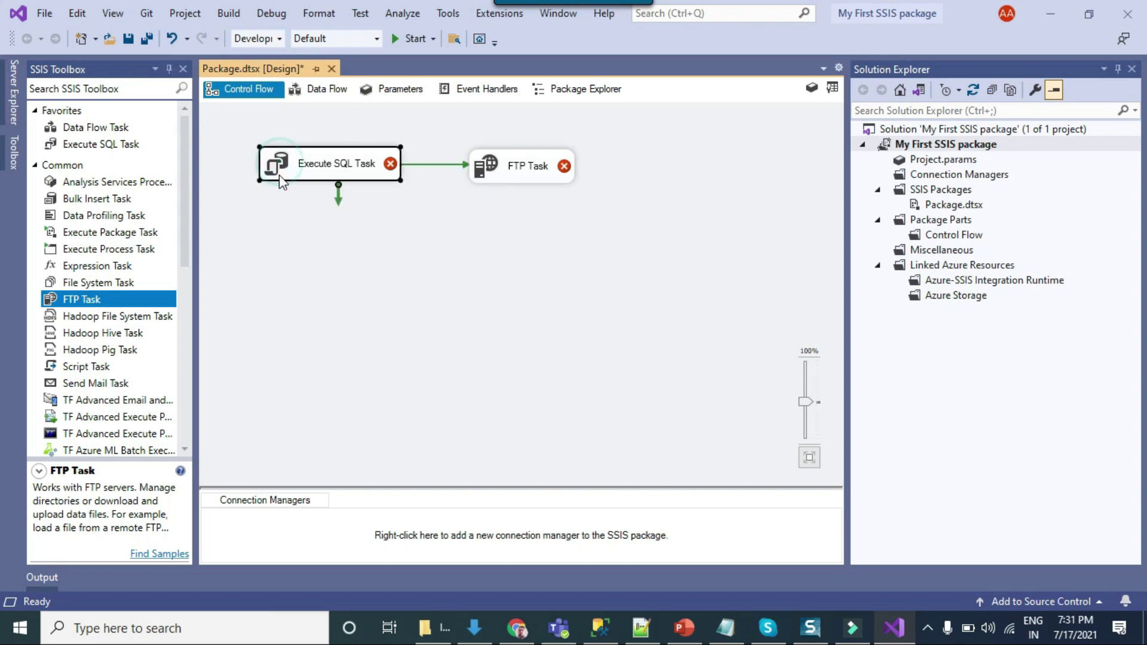
drag(252, 126, 413, 224)
click(481, 175)
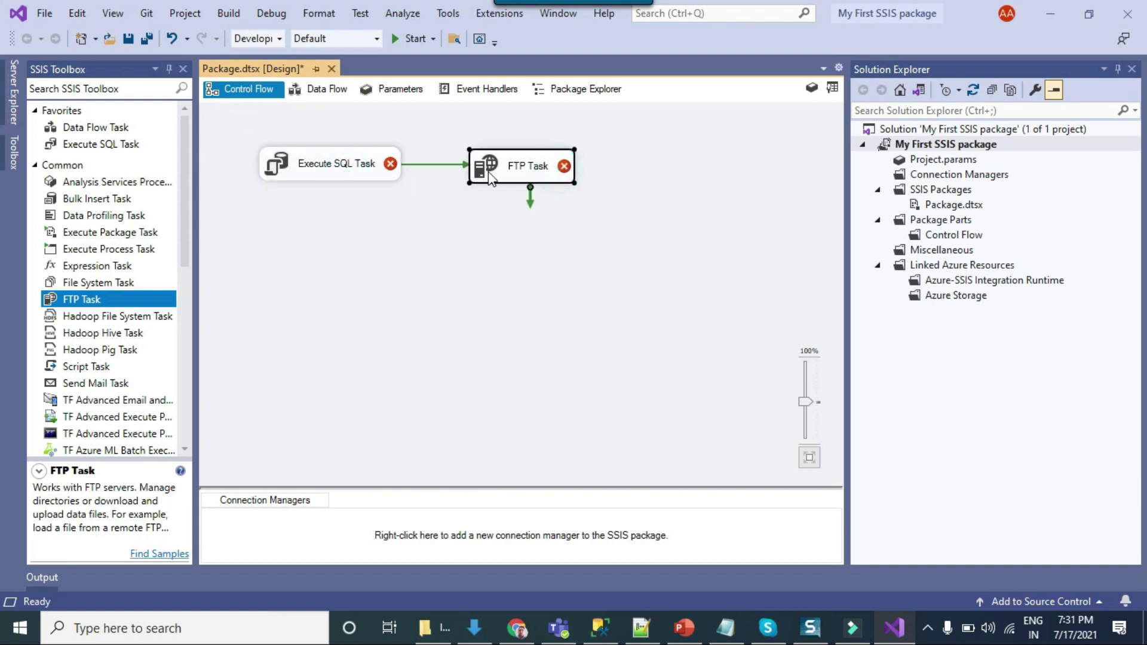
Add a Send Mail Task beside the FTP Task and connect the FTP Task to it with a precedence constraint
mouse_move(553, 171)
drag(78, 384, 607, 199)
drag(650, 152, 651, 154)
click(530, 165)
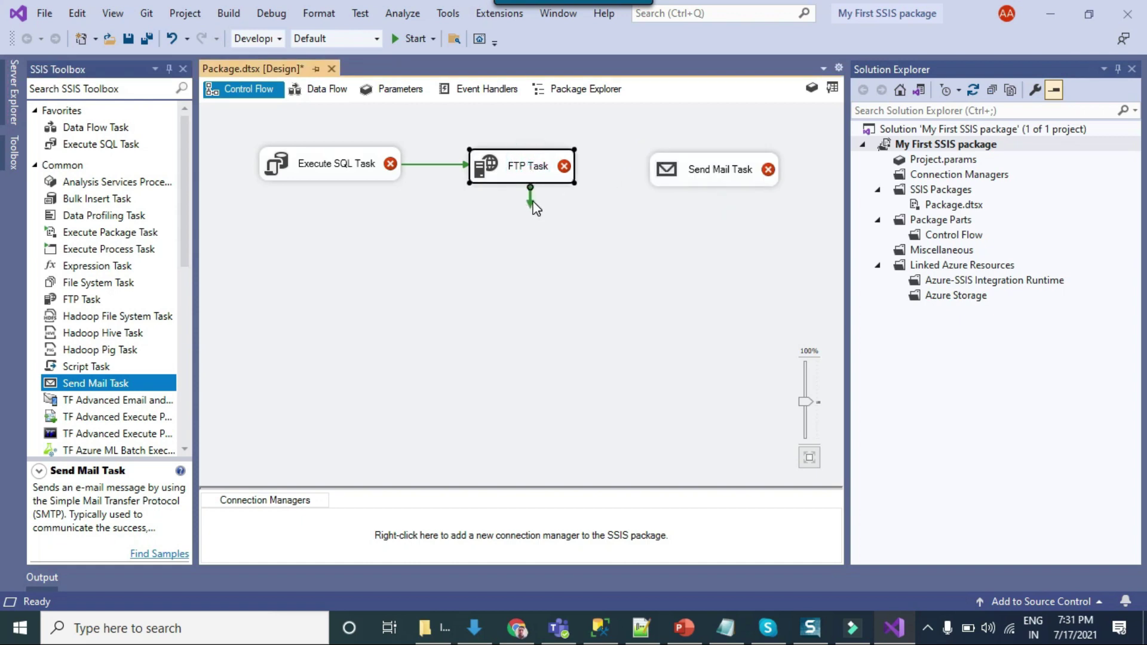
drag(530, 201, 687, 172)
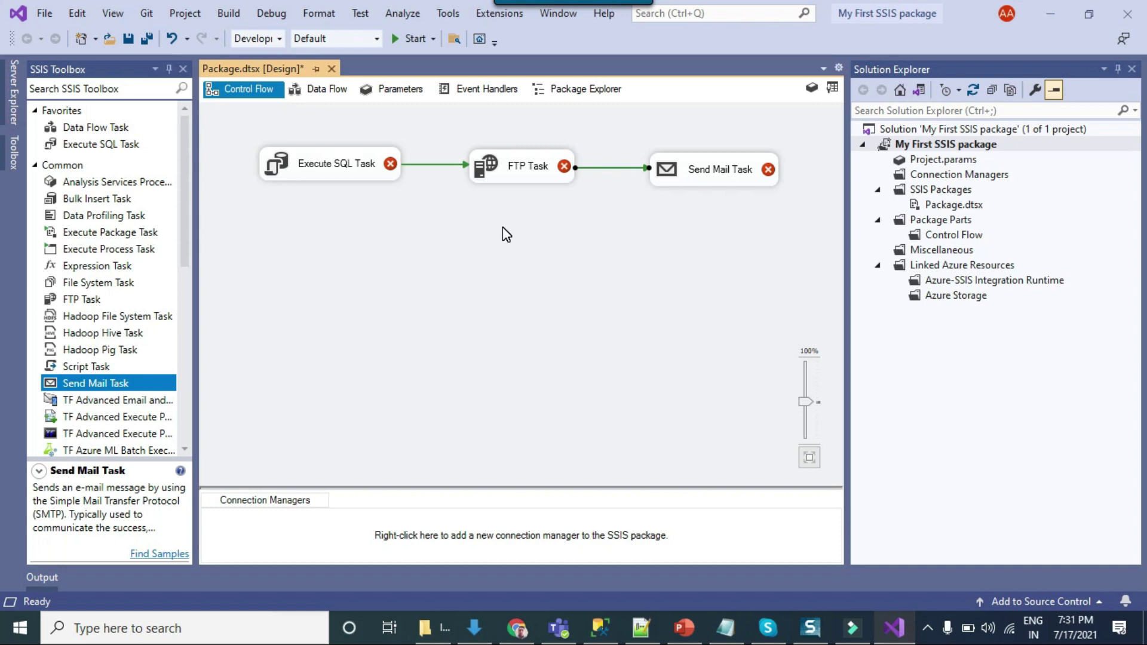
Add a Data Flow Task below the FTP Task in the control flow and open its data flow design surface
click(324, 102)
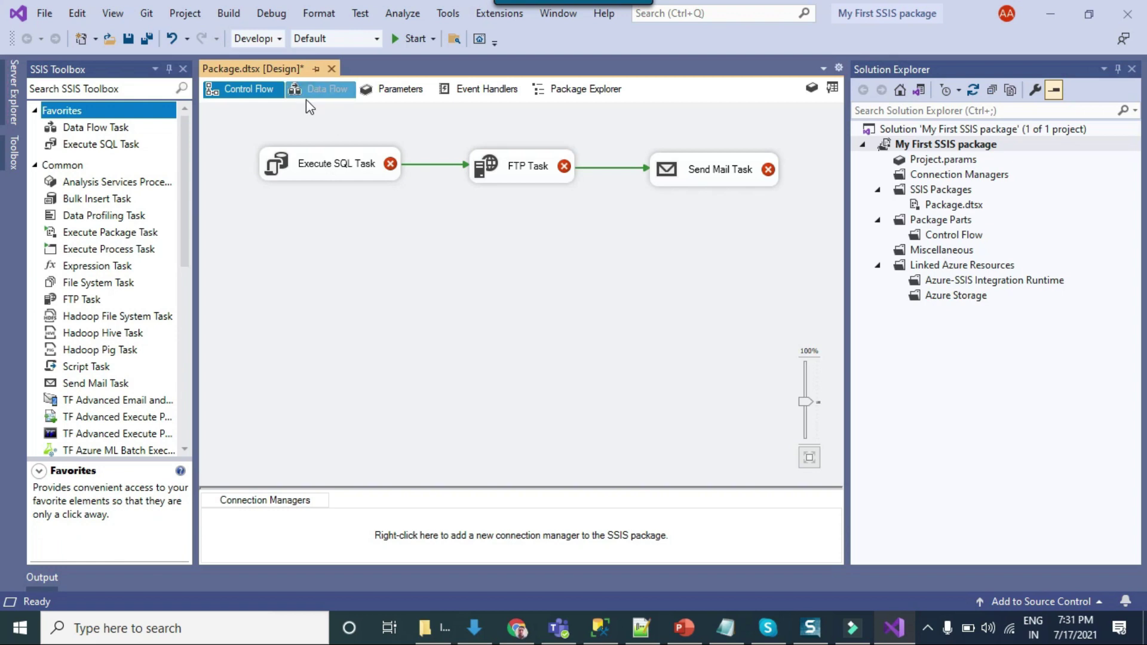
drag(115, 127, 398, 214)
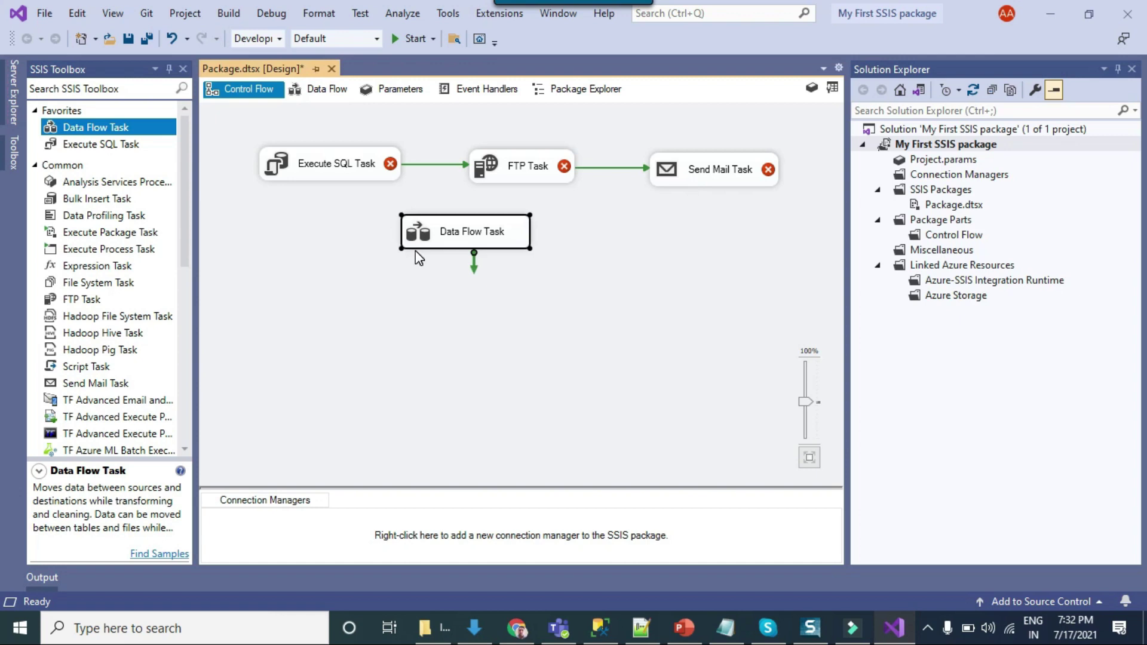
click(326, 91)
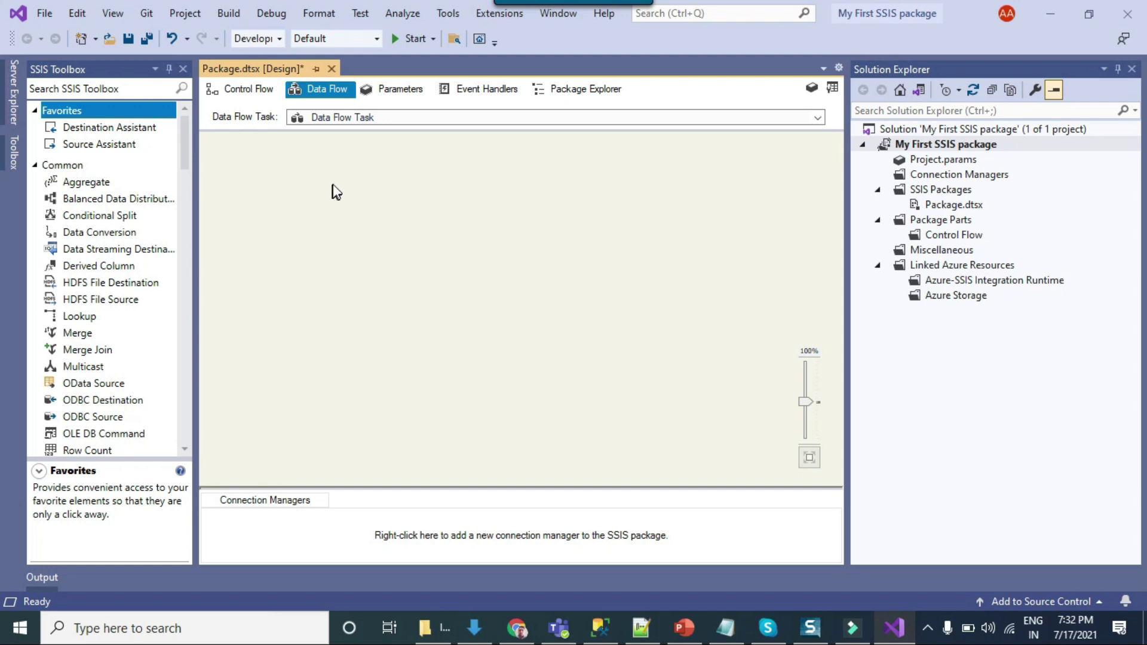
Compare the toolbox components offered for the control flow with those offered inside the Data Flow Task
click(241, 91)
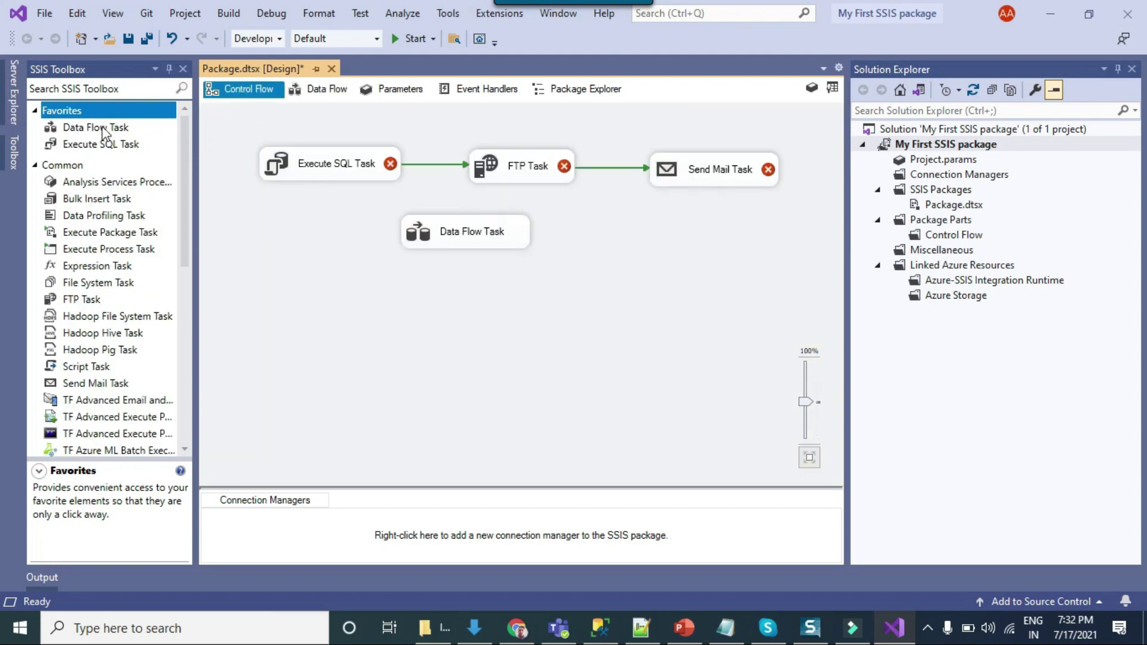
scroll(96, 257, down, 4)
scroll(105, 272, up, 4)
double_click(436, 235)
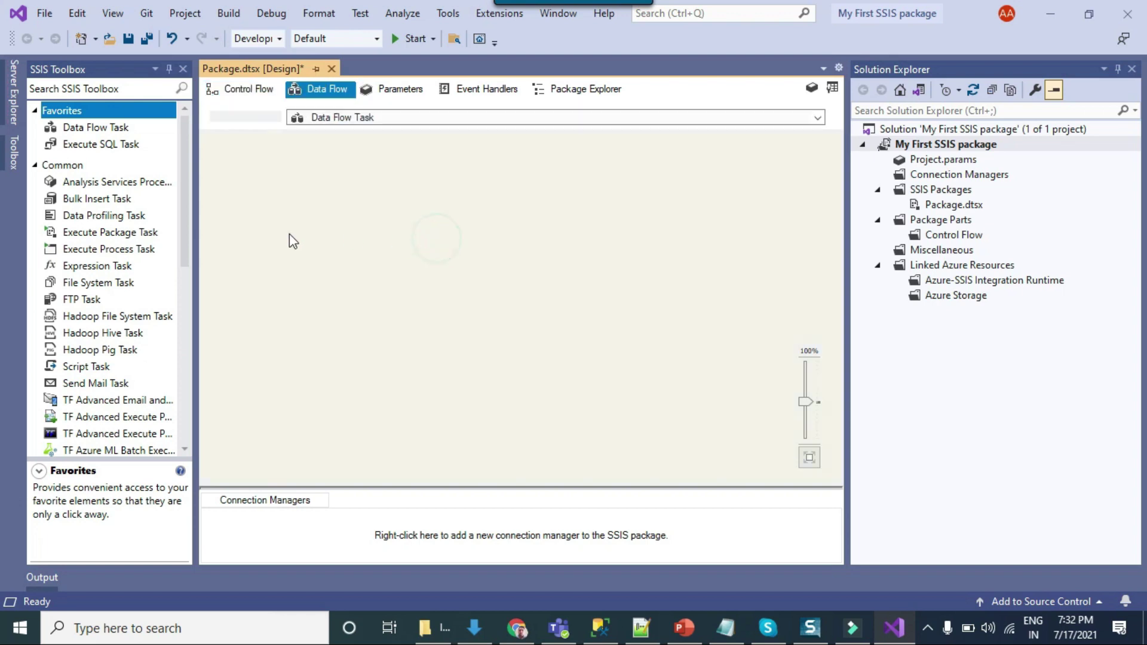
scroll(148, 251, down, 2)
scroll(148, 252, up, 2)
scroll(107, 272, down, 12)
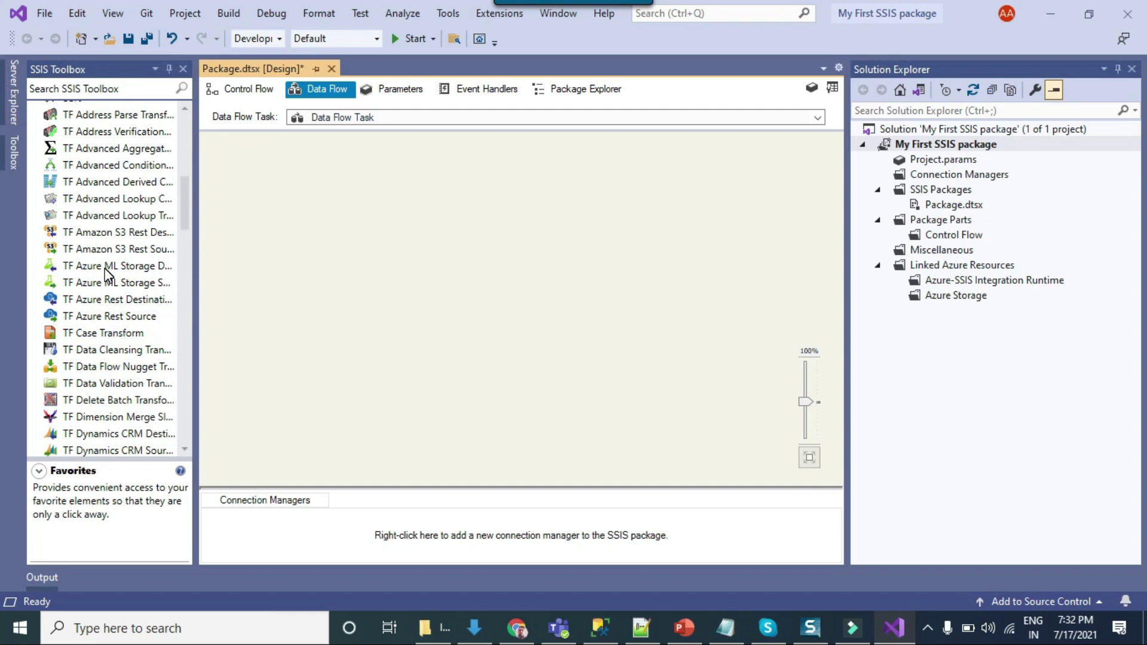
scroll(133, 265, up, 12)
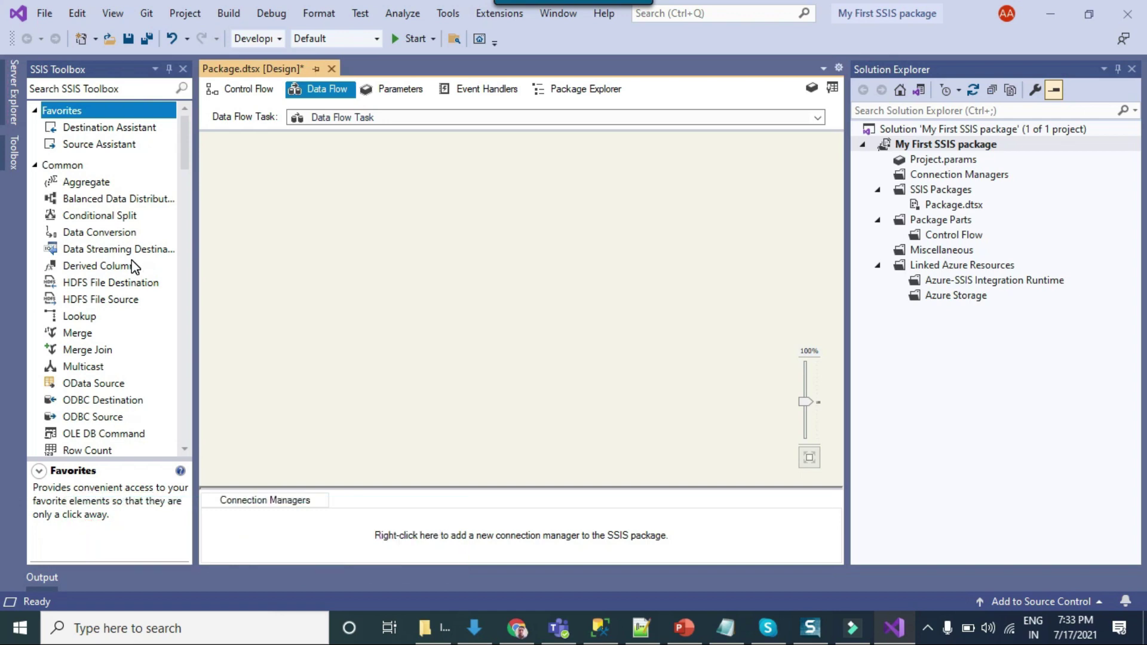
Place a Flat File Source in the data flow and a Data Conversion transformation below it
scroll(135, 267, down, 20)
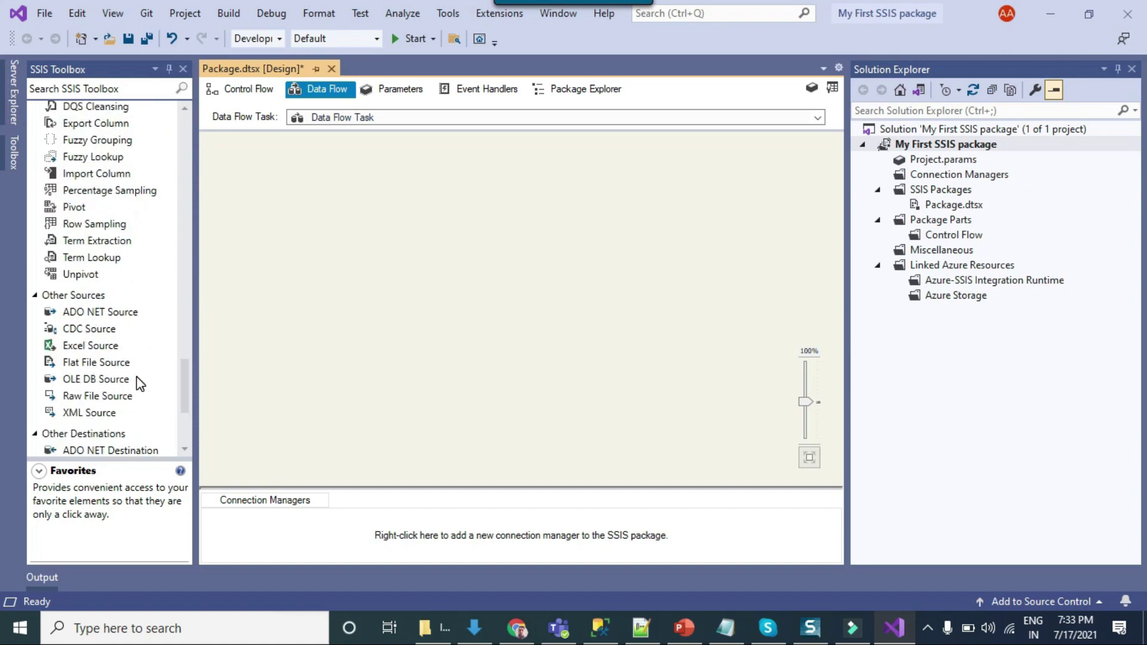
drag(95, 362, 352, 222)
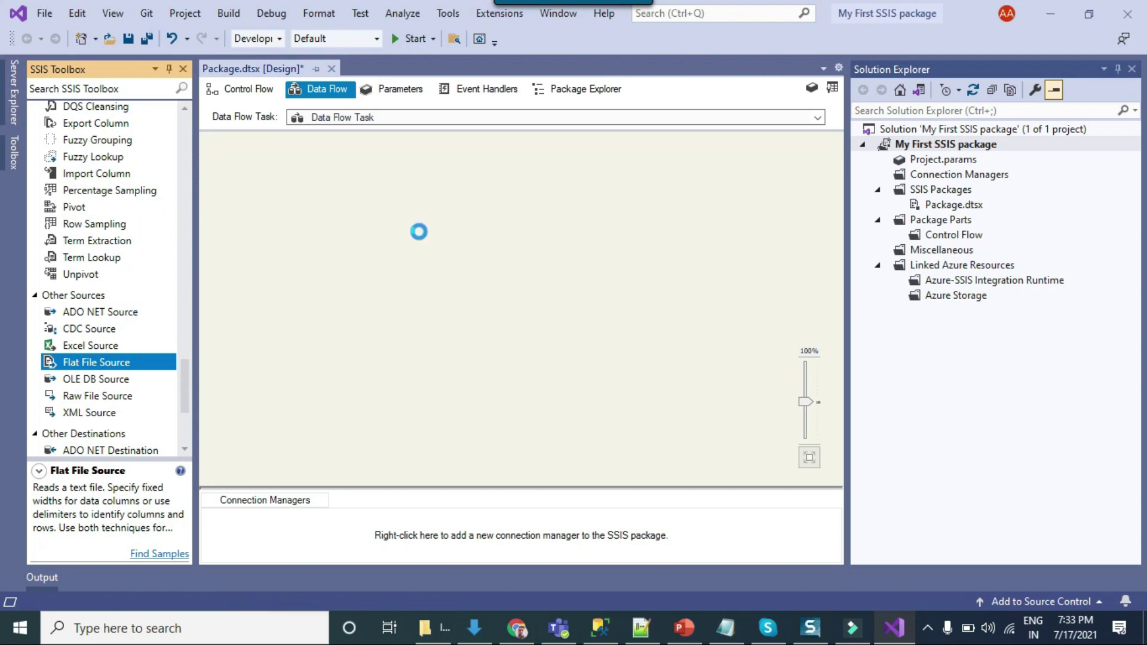
scroll(126, 248, down, 6)
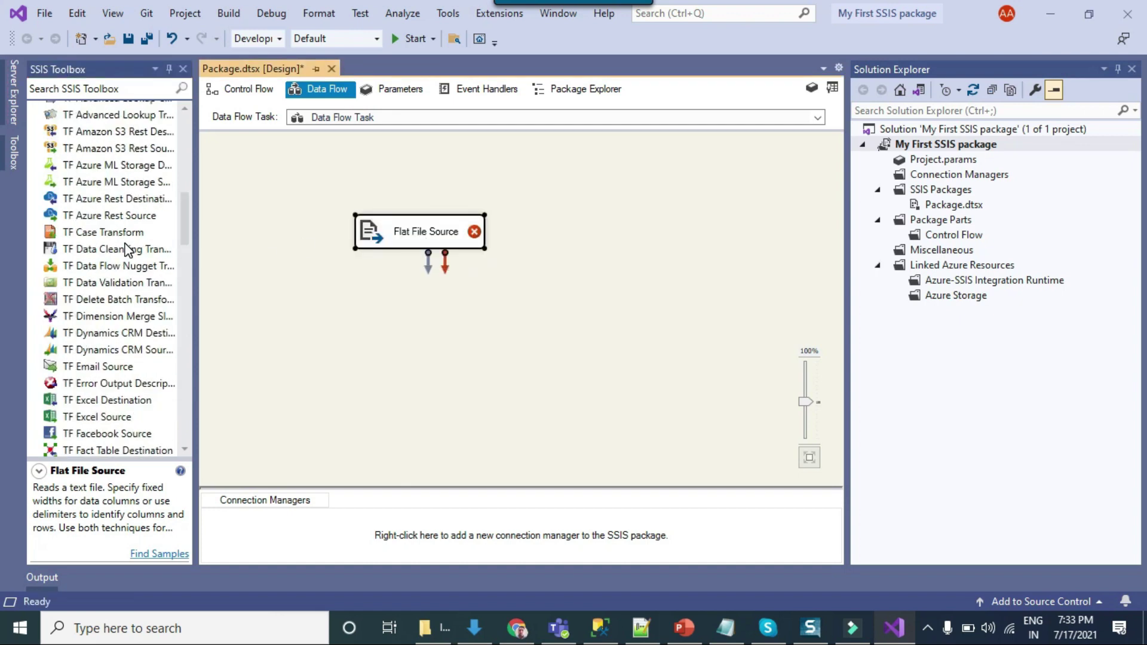
scroll(127, 249, up, 10)
drag(99, 233, 362, 309)
Place a Derived Column transformation below the Data Conversion and an OLE DB Destination beneath it
drag(99, 266, 366, 393)
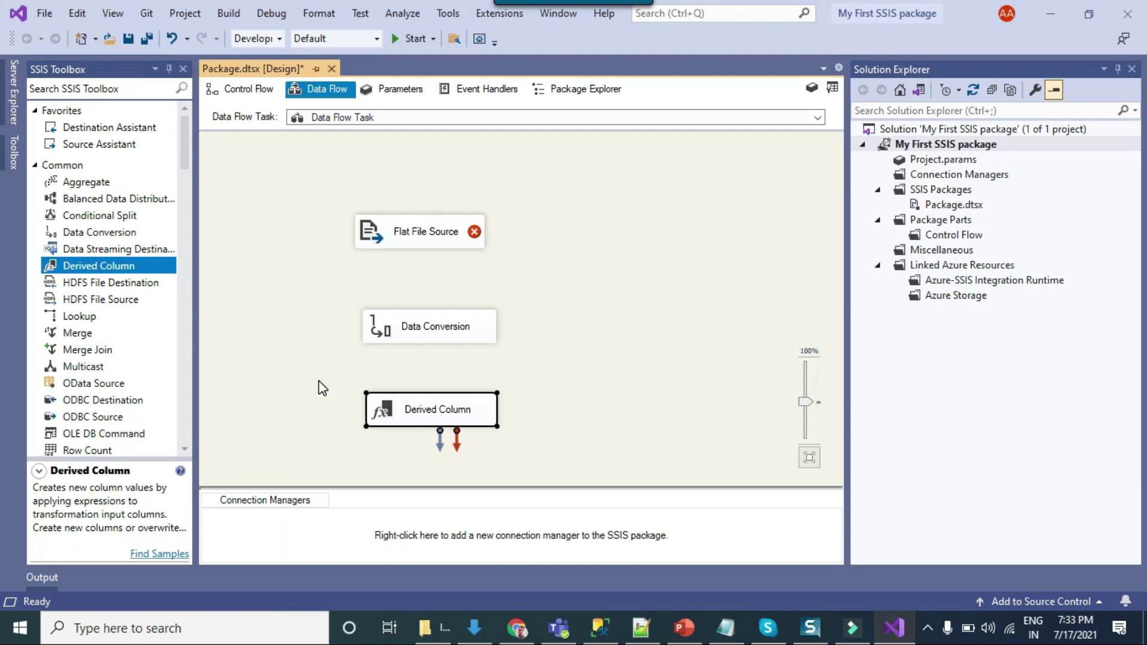
scroll(131, 368, down, 10)
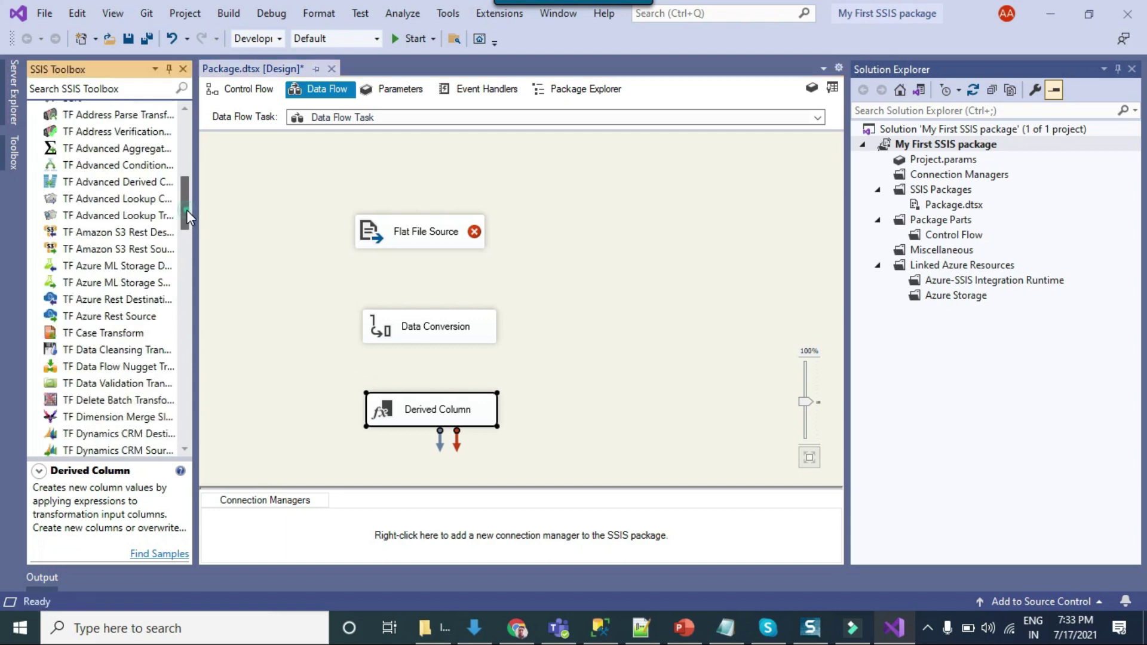
drag(186, 210, 182, 433)
drag(105, 359, 374, 460)
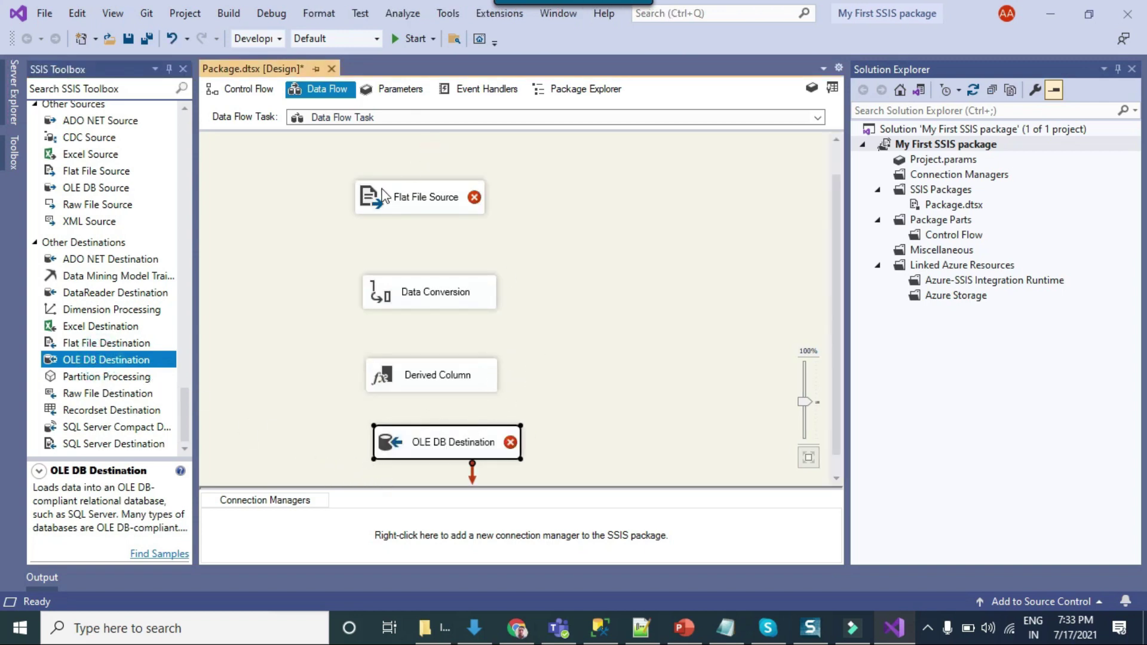
click(439, 195)
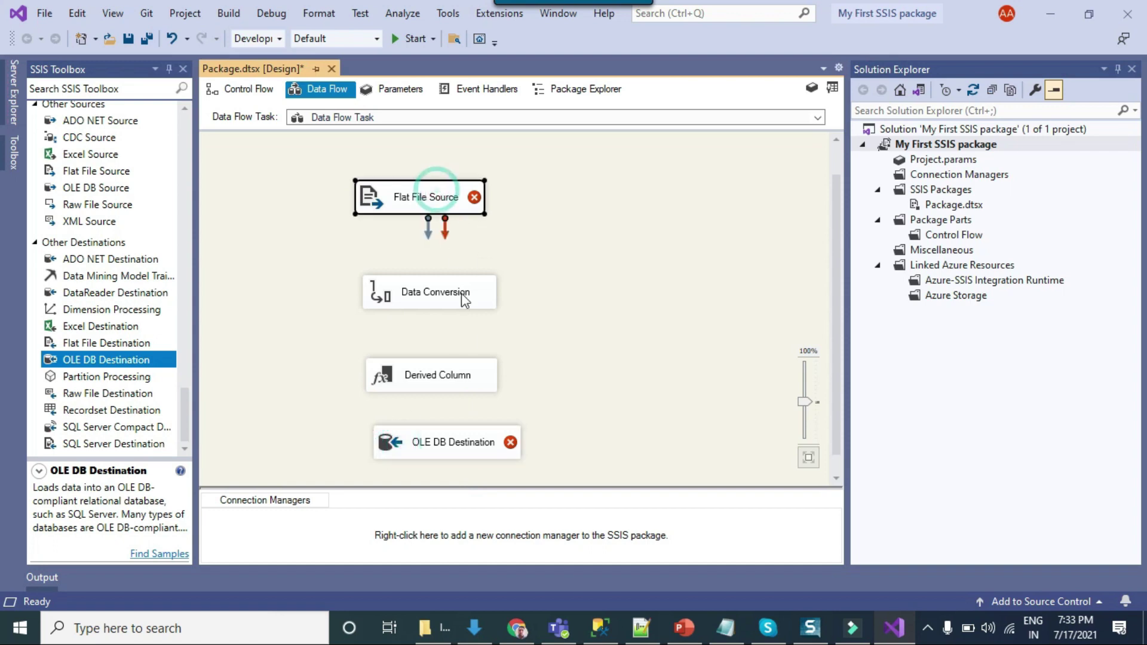
drag(558, 269, 334, 395)
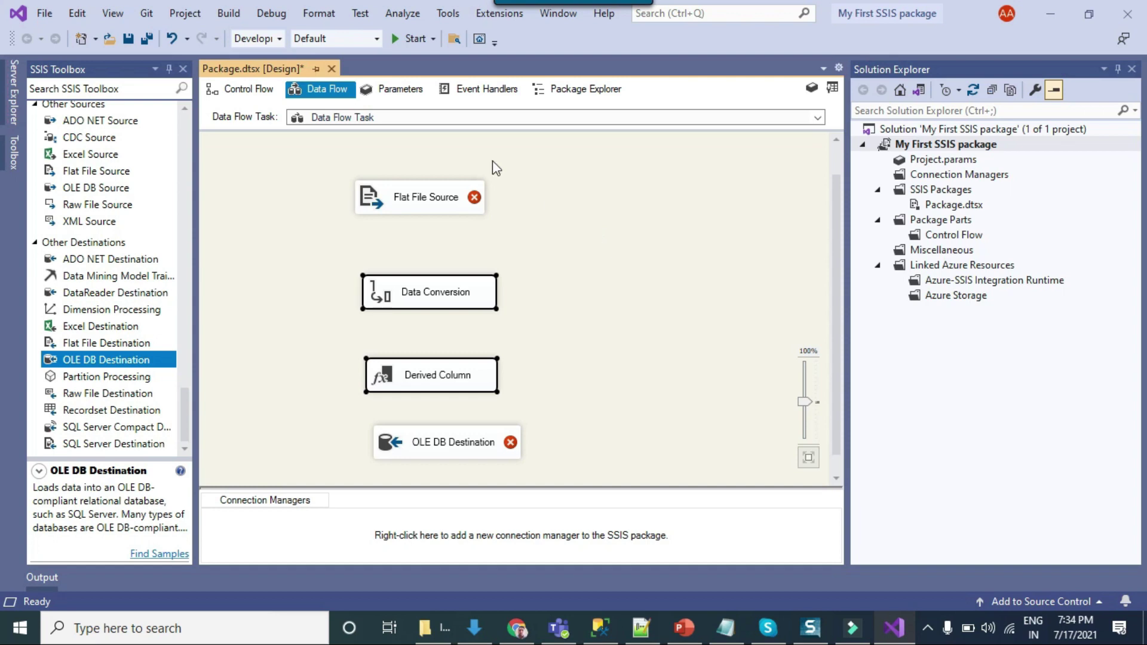
Connect the Send Mail Task to the Data Flow Task in the control flow
click(234, 88)
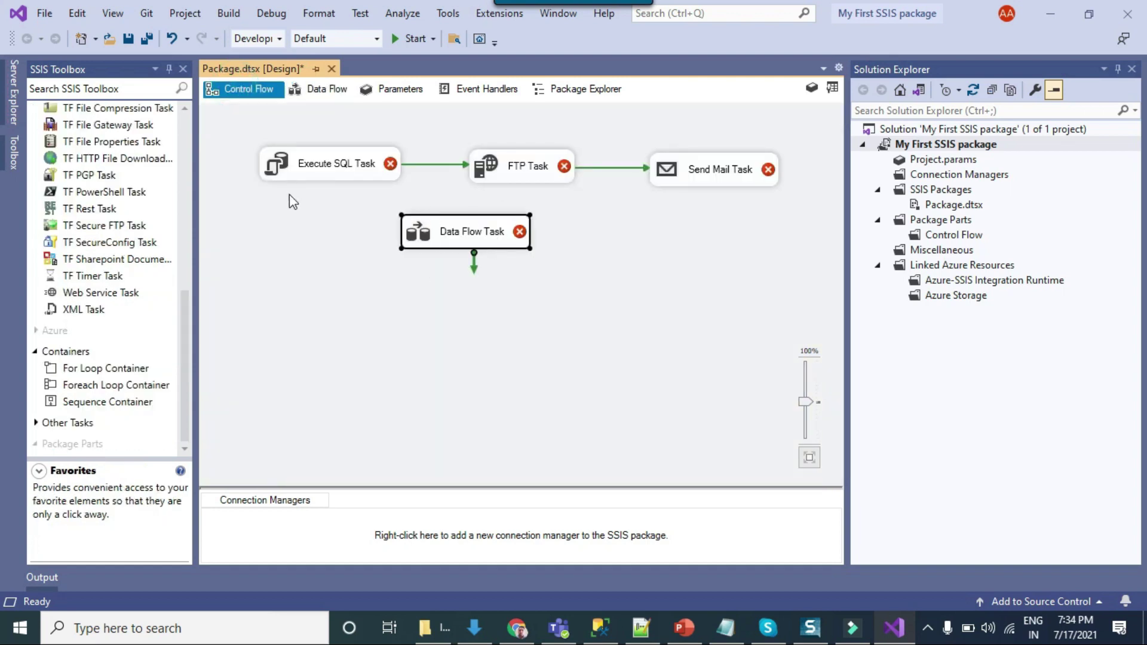
click(724, 170)
drag(723, 206, 507, 242)
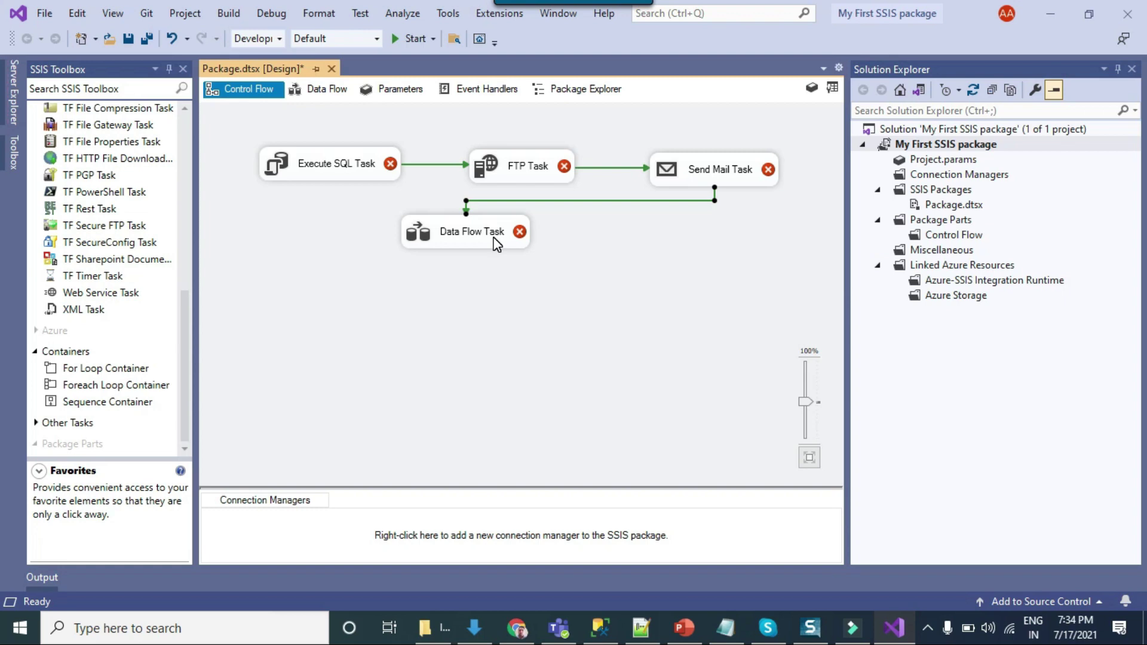
click(468, 248)
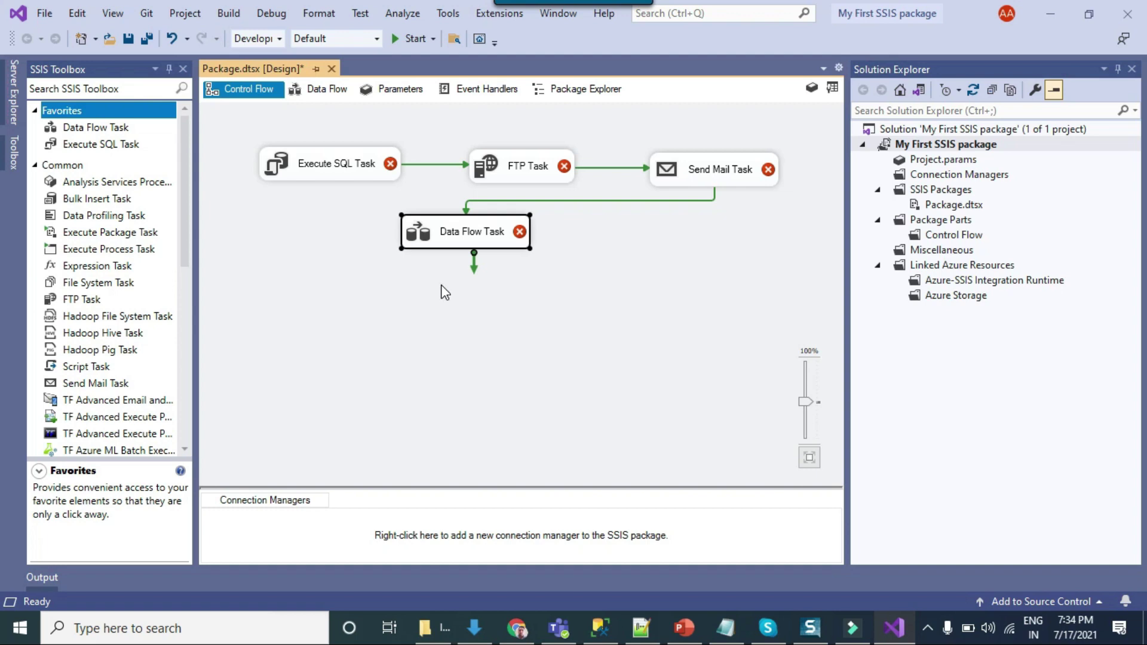
click(503, 269)
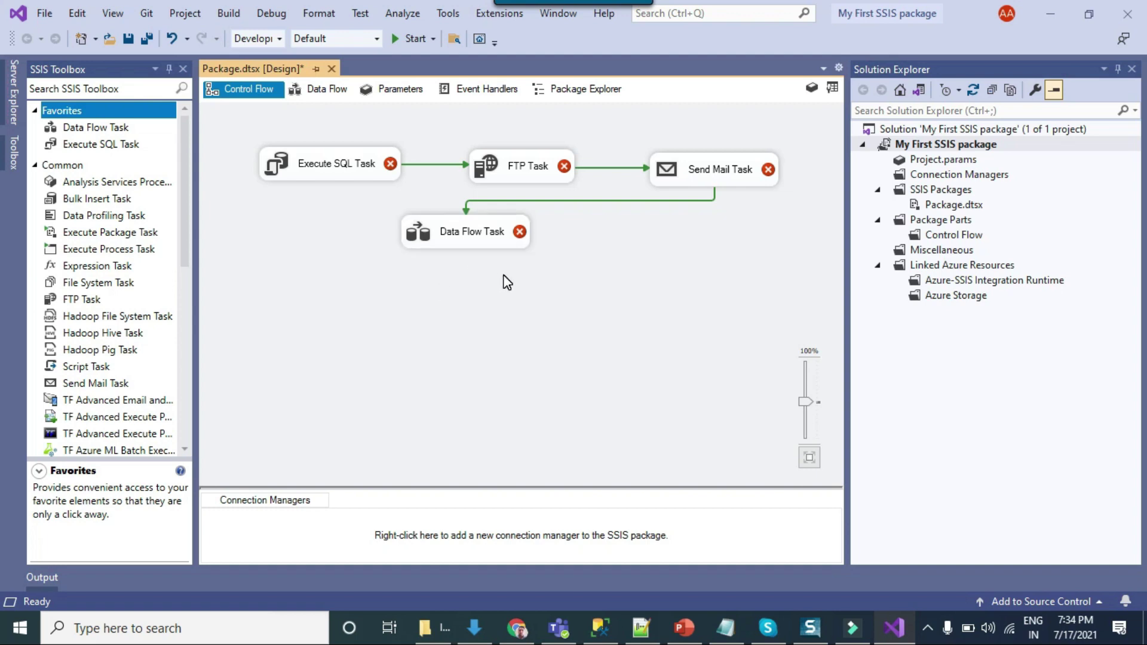
Add an Execute SQL Task below the Data Flow Task and connect the Data Flow Task to it
drag(102, 144, 454, 307)
click(443, 239)
drag(466, 255, 488, 309)
click(626, 358)
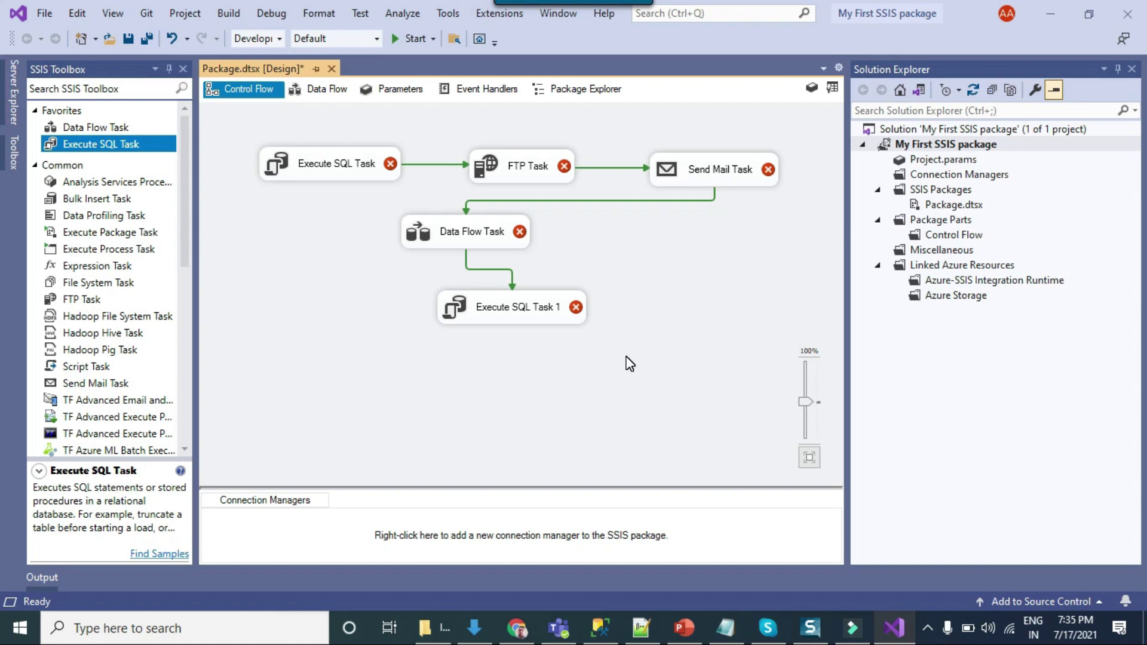
Open the Data Flow Task and review its source, transformations and destination
double_click(461, 234)
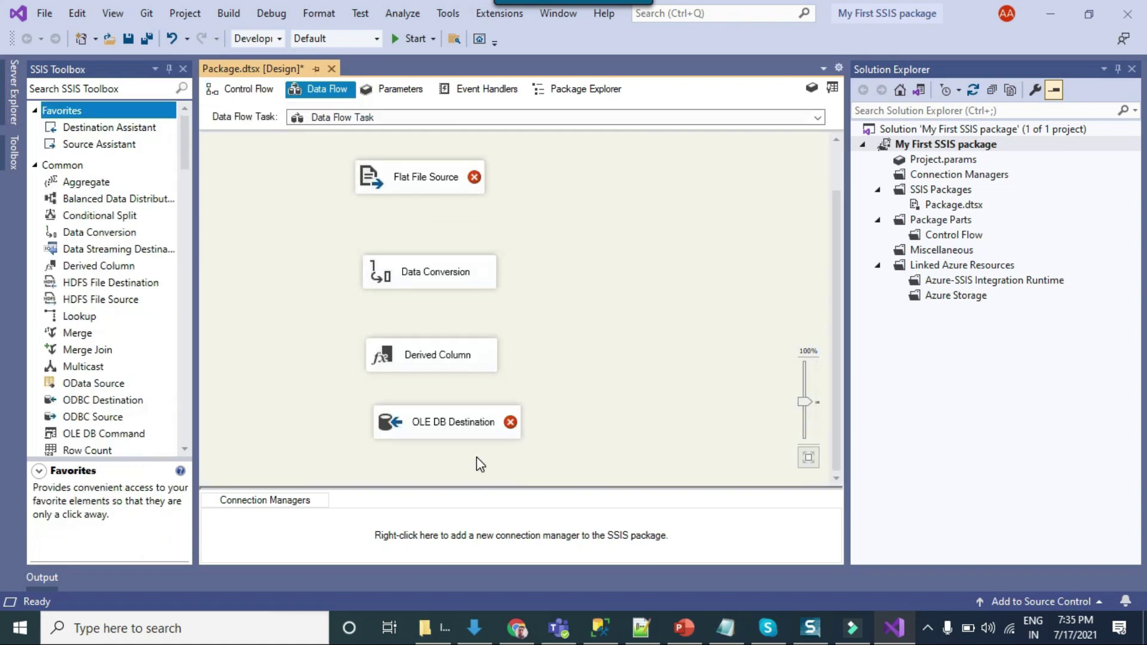
click(461, 429)
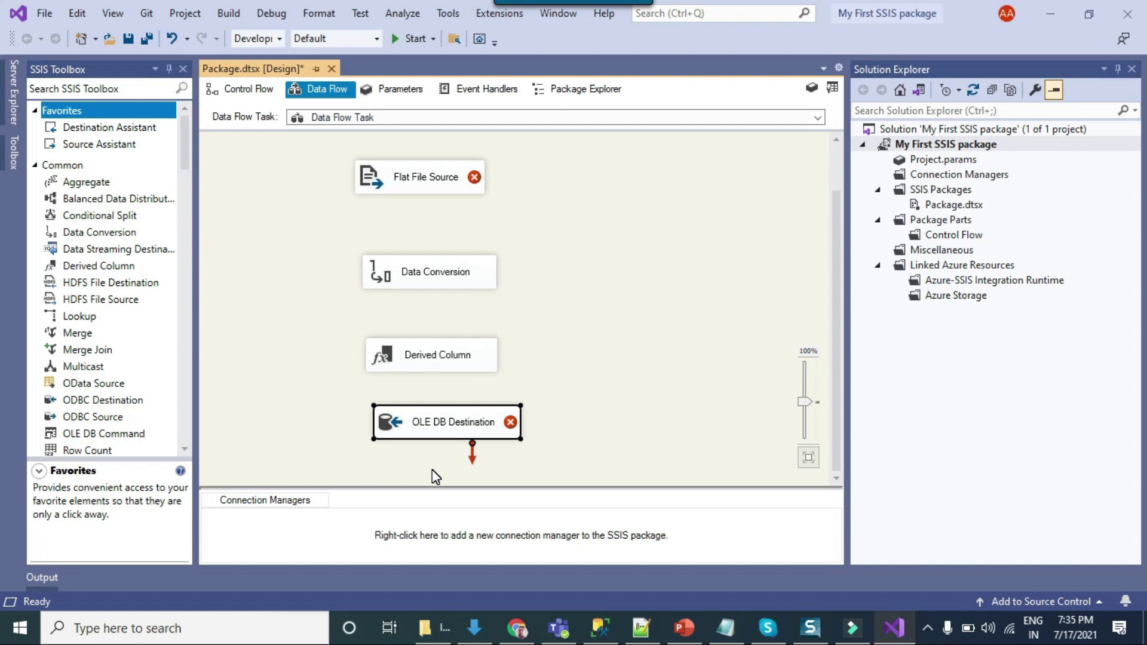
click(560, 276)
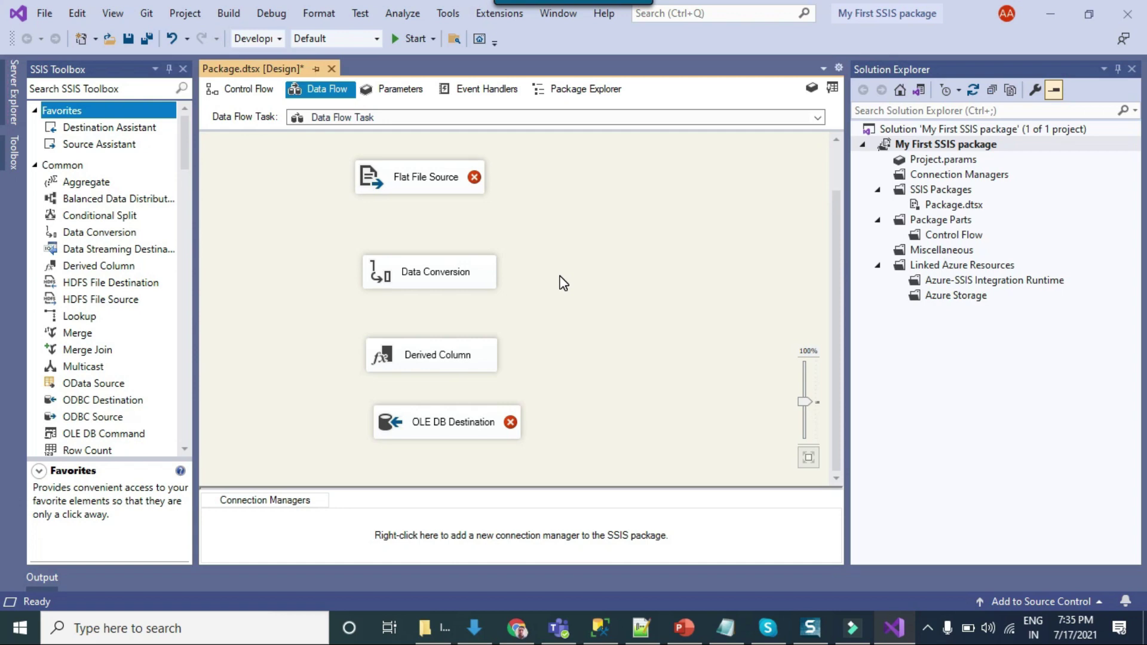
click(423, 422)
click(467, 392)
click(422, 422)
click(467, 393)
click(420, 422)
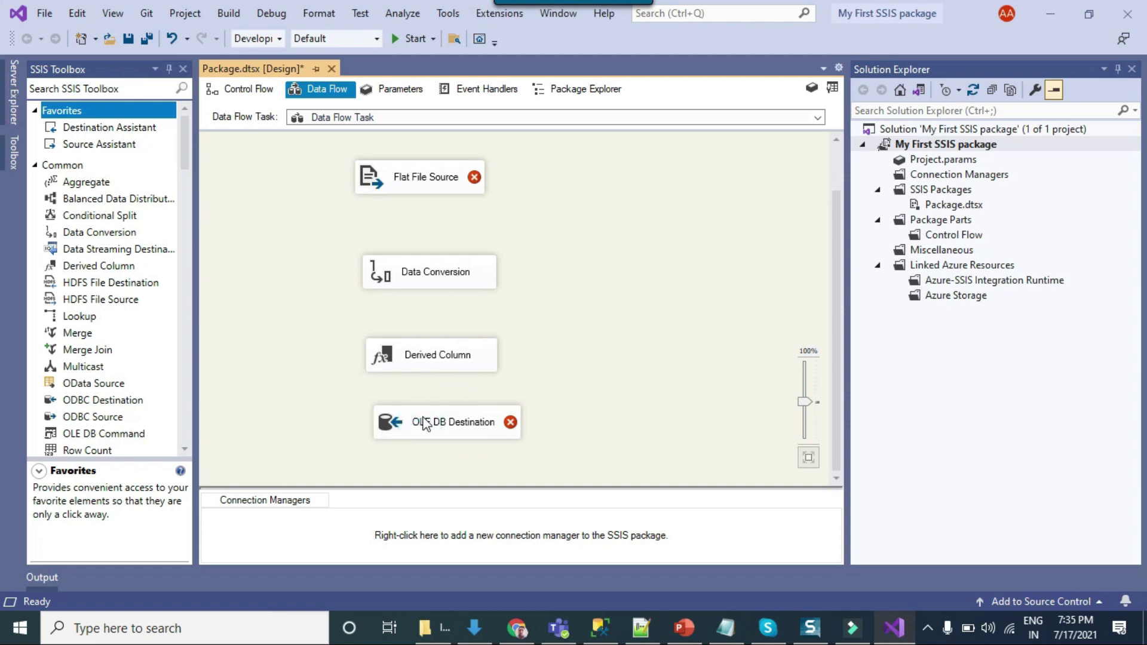
click(421, 422)
click(470, 391)
click(421, 422)
click(469, 399)
click(423, 418)
click(469, 398)
click(427, 412)
click(469, 397)
click(427, 419)
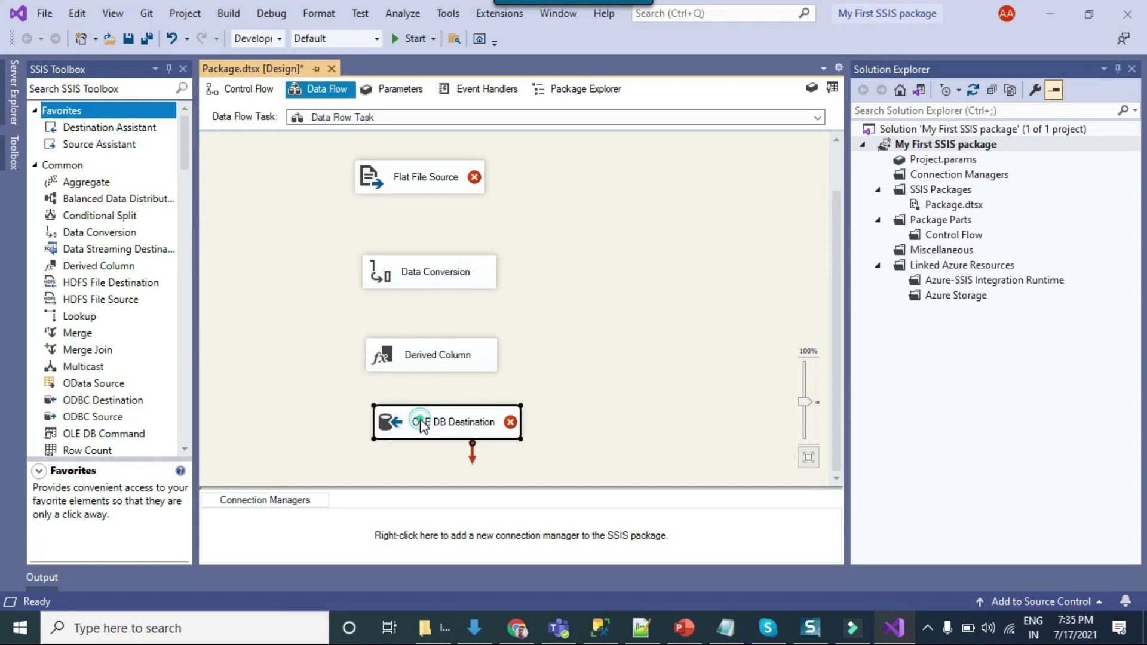
click(470, 399)
click(422, 423)
click(469, 399)
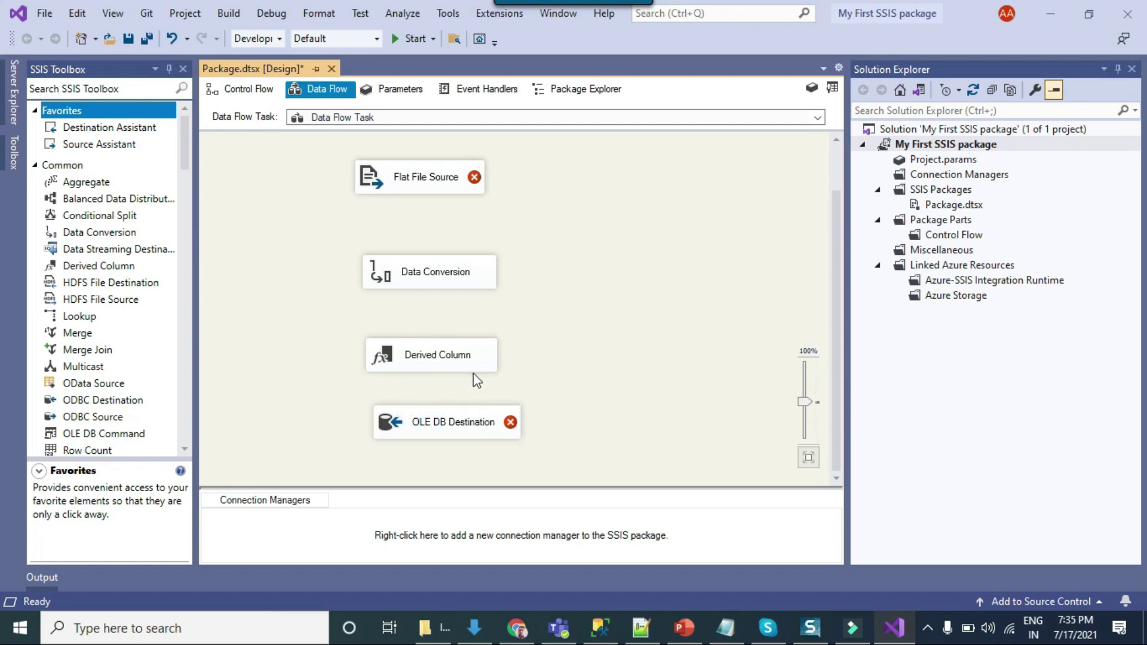
click(420, 423)
click(469, 399)
click(423, 422)
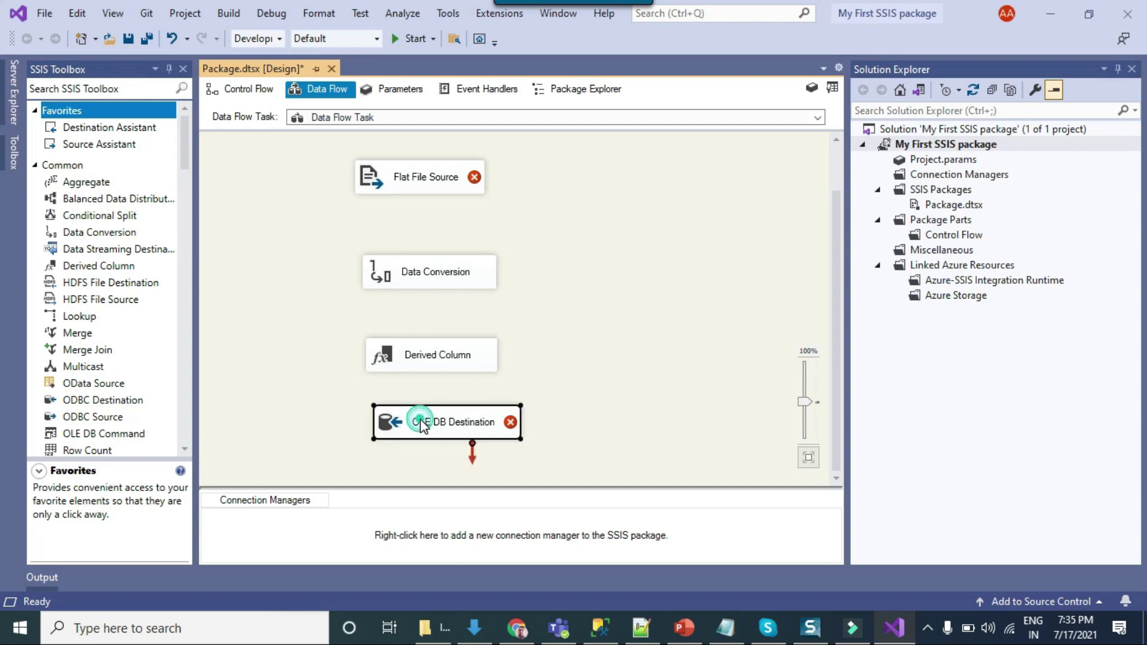
click(470, 389)
click(422, 421)
click(468, 392)
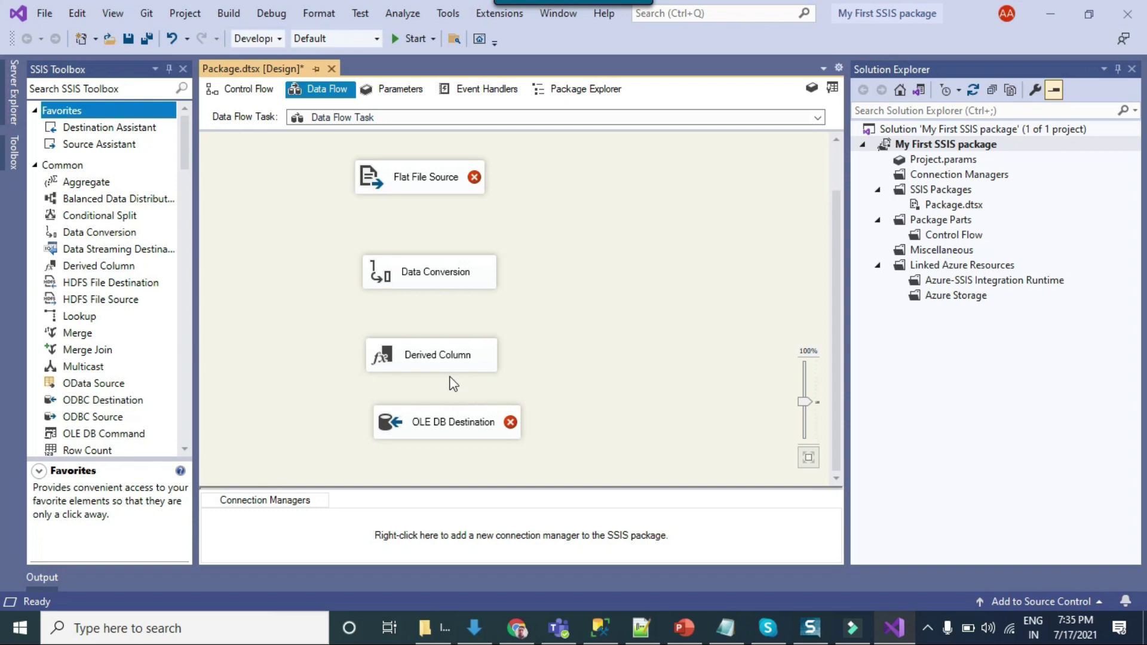
click(396, 423)
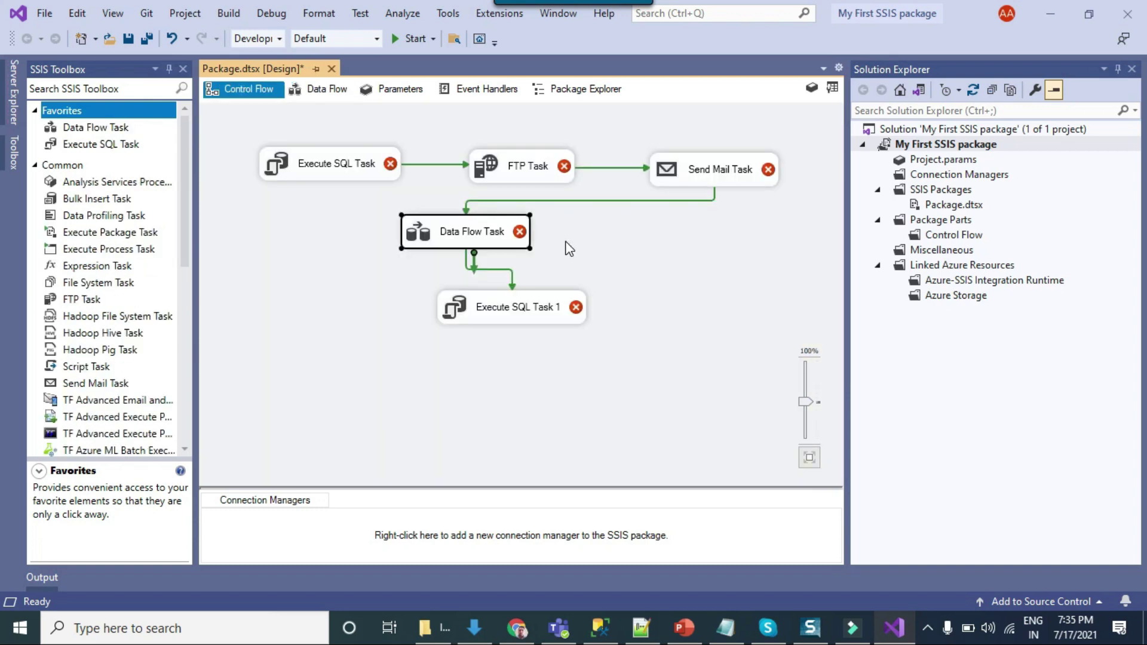
Examine the commands offered for the project's SSIS Packages folder
right_click(955, 194)
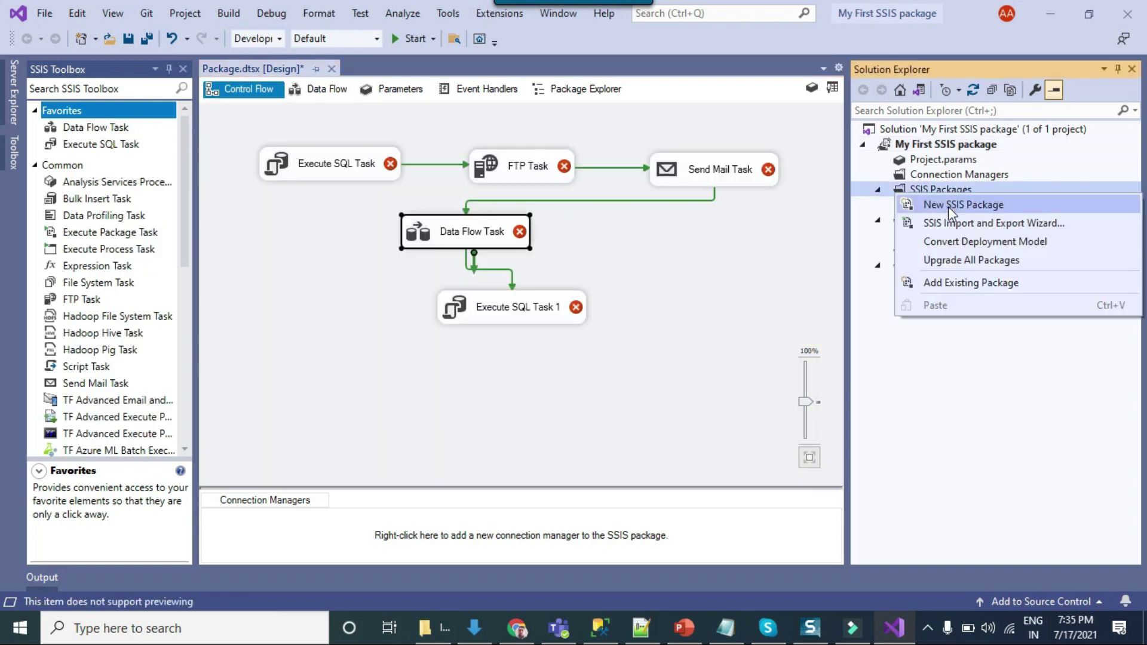
click(751, 241)
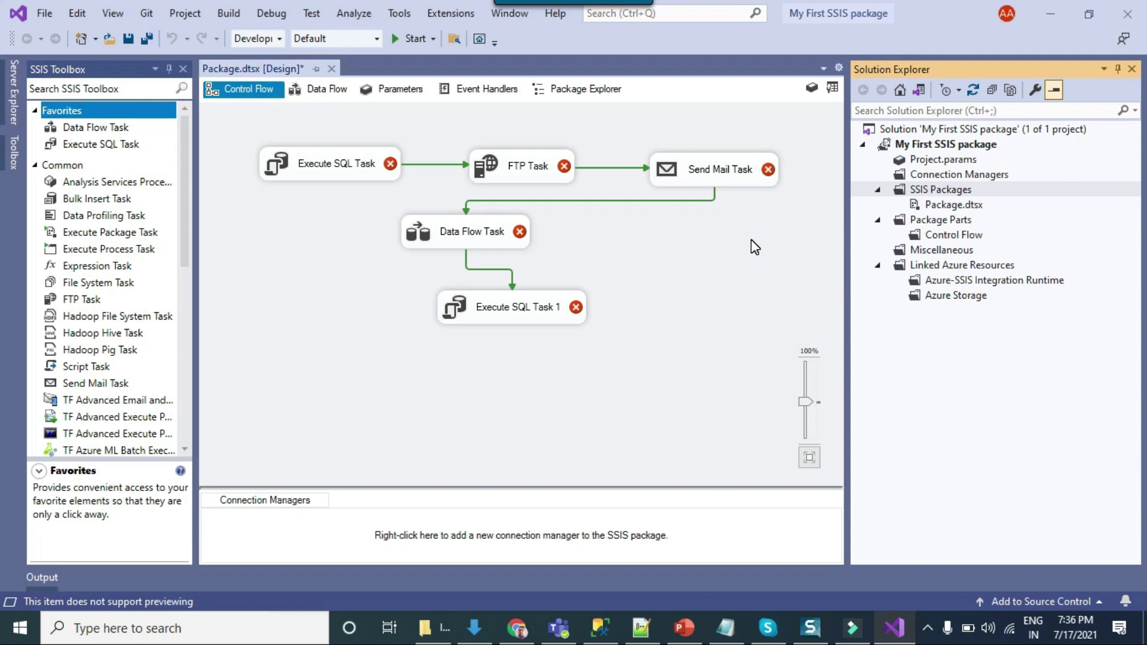
click(751, 239)
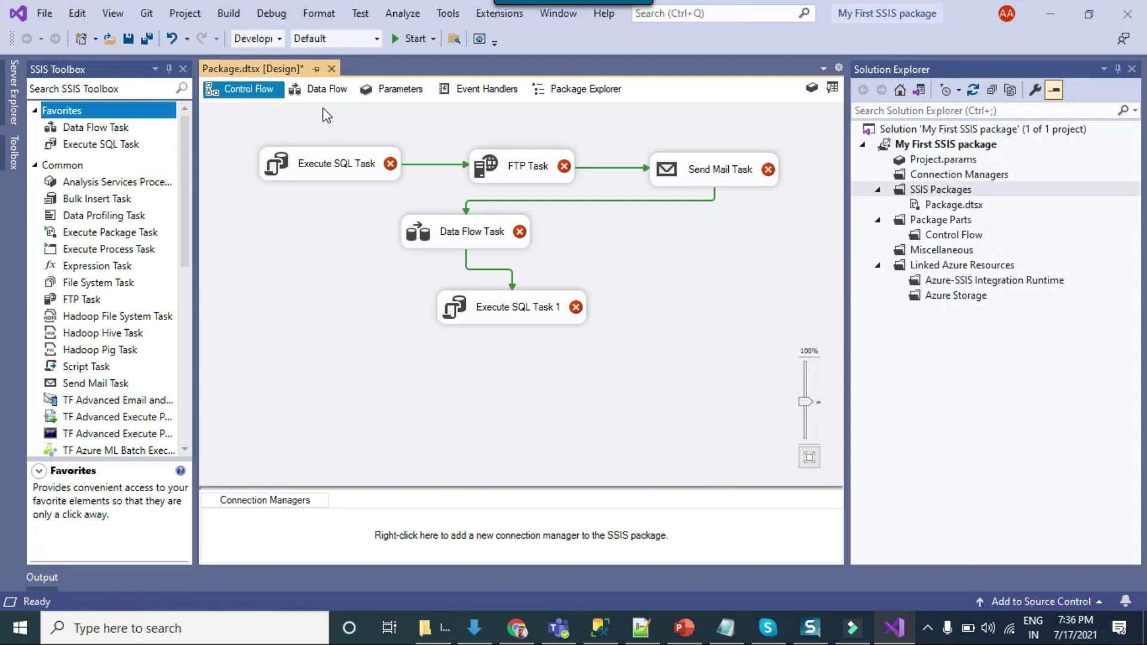
Add two package parameters and name them ServerName and DatabaseName
click(389, 89)
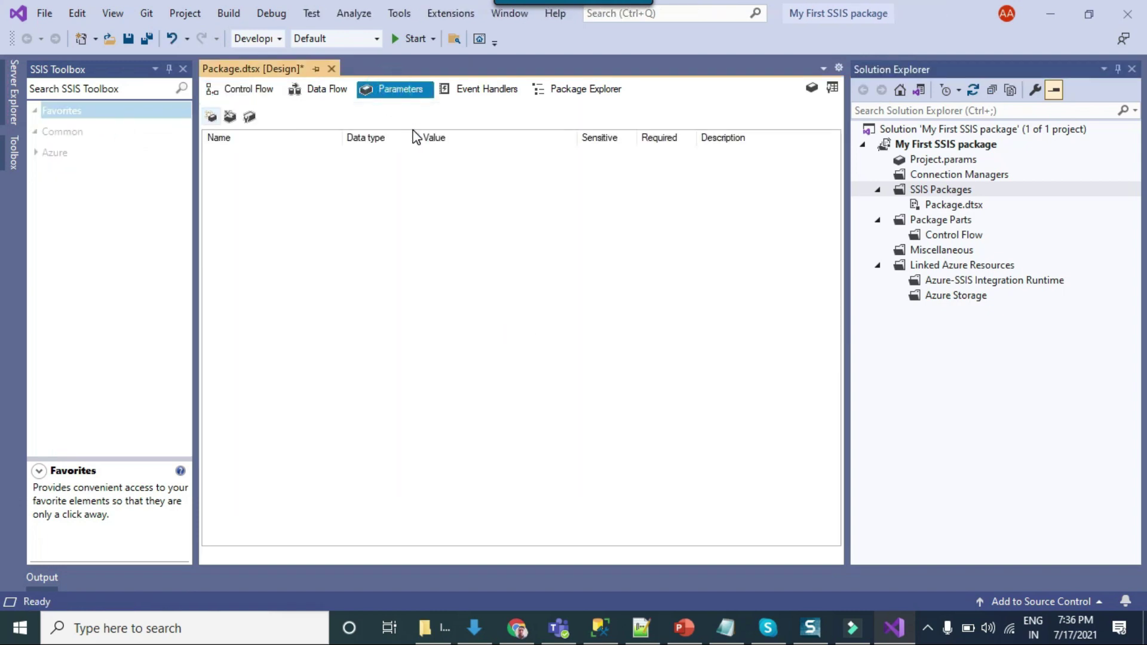
click(211, 116)
click(211, 116)
click(289, 150)
text(Ser)
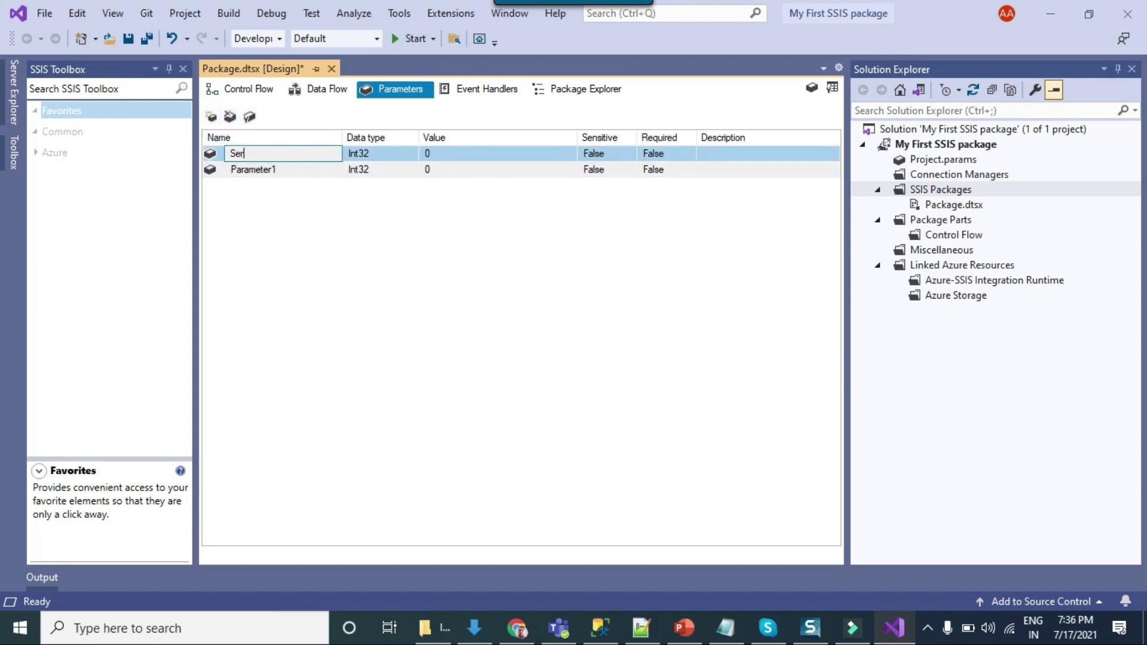
text(verName)
key(Return)
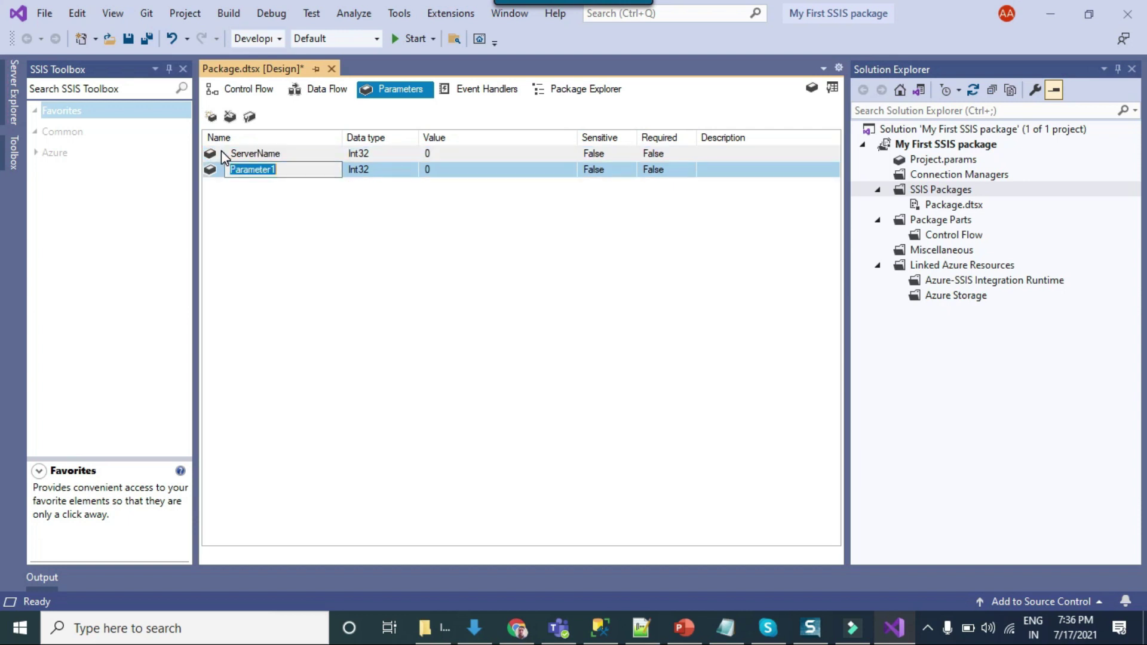
text(DatabaseName)
key(Return)
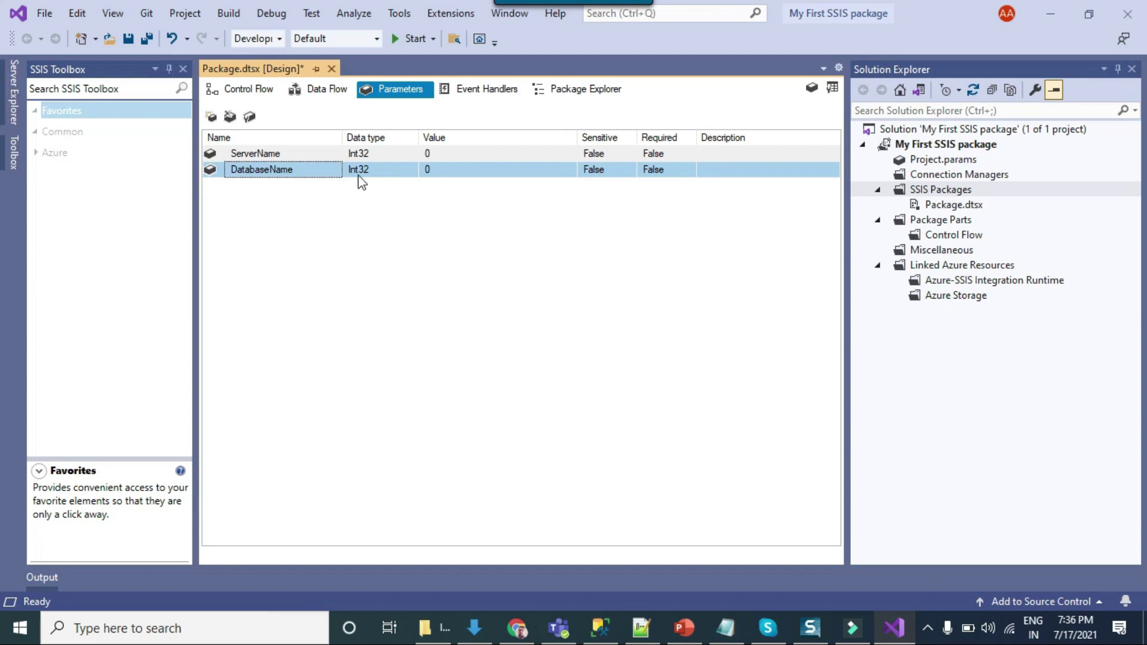
Set the data type of the ServerName and DatabaseName parameters to String
click(380, 154)
click(380, 154)
click(372, 230)
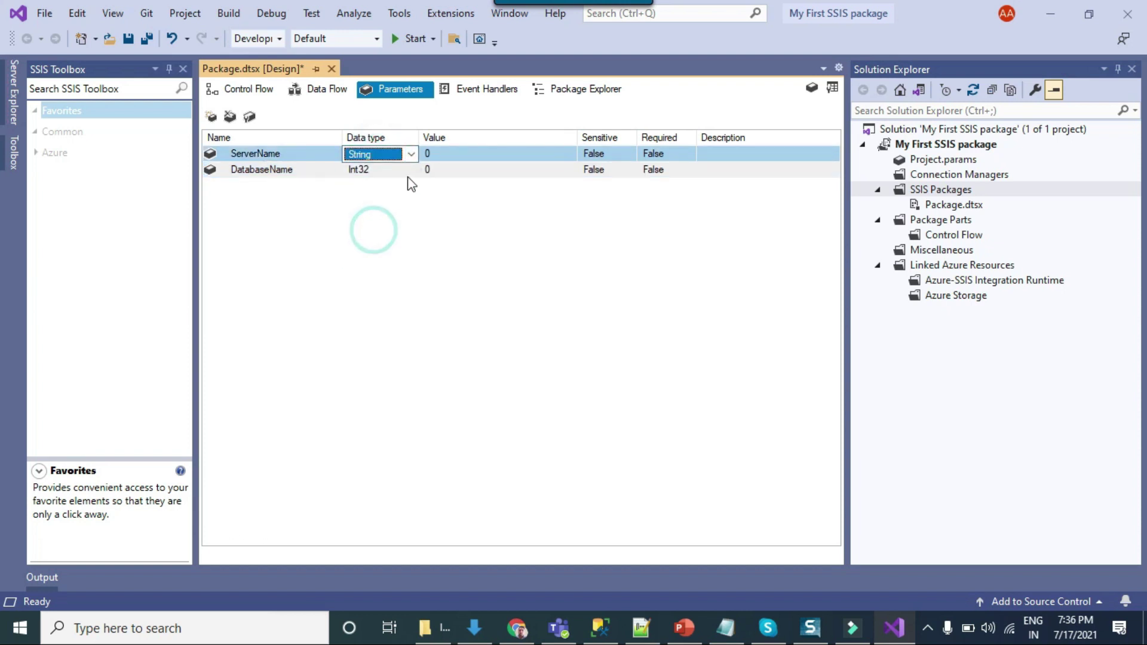
click(400, 171)
click(385, 171)
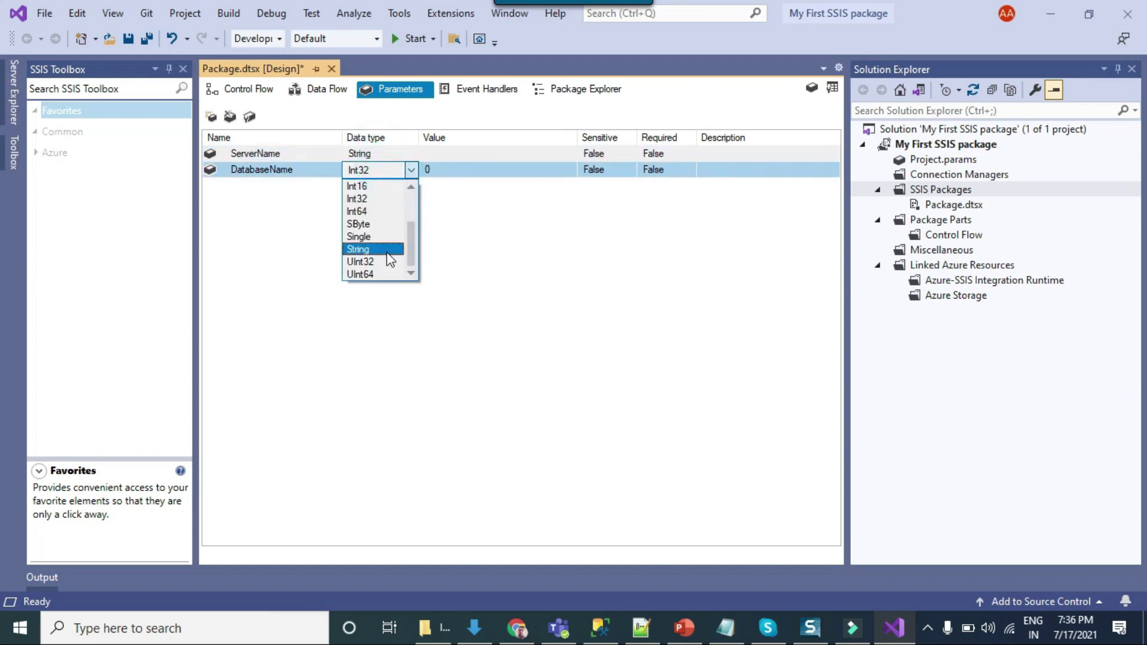
click(388, 254)
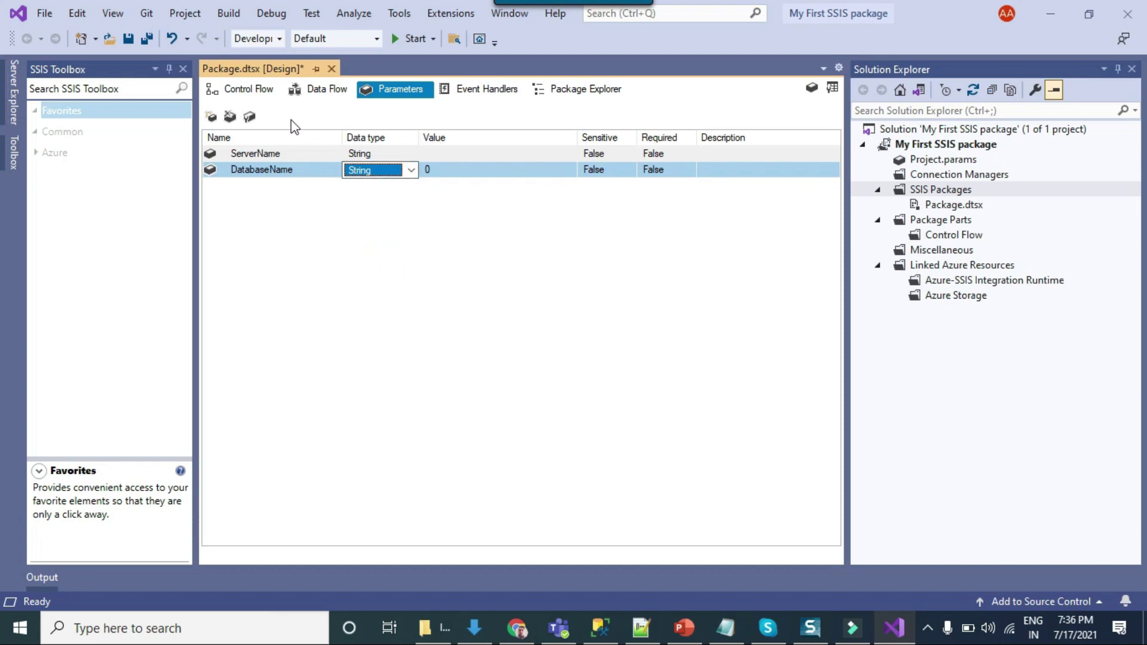
Review the control flow tasks and the value fields of the package parameters
click(247, 88)
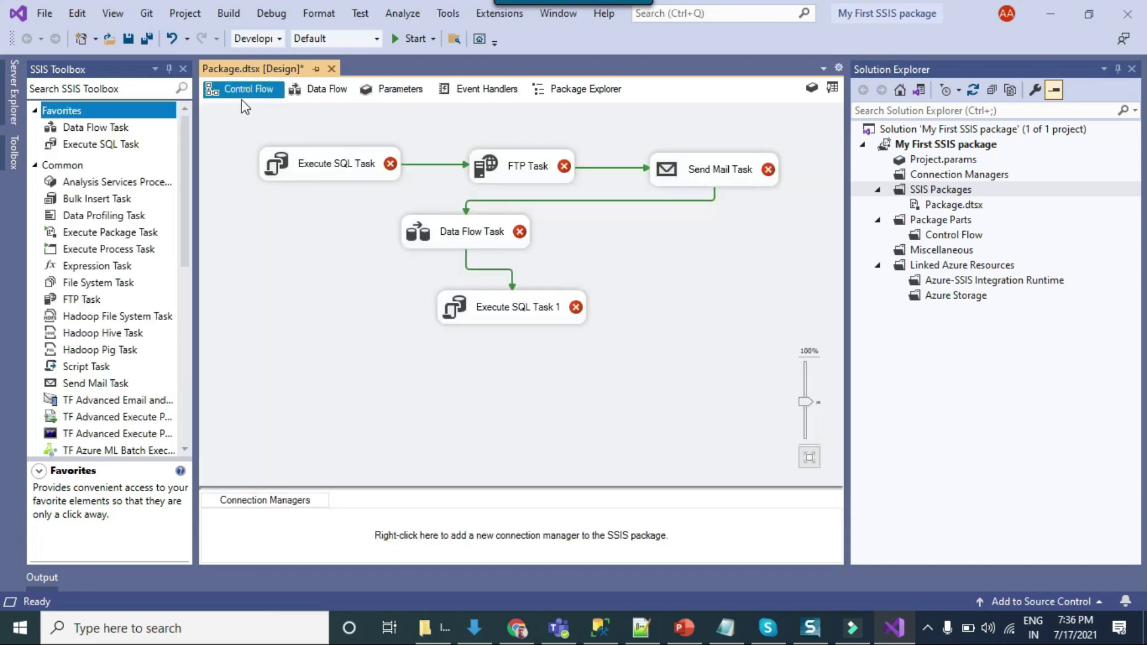
click(310, 232)
click(399, 90)
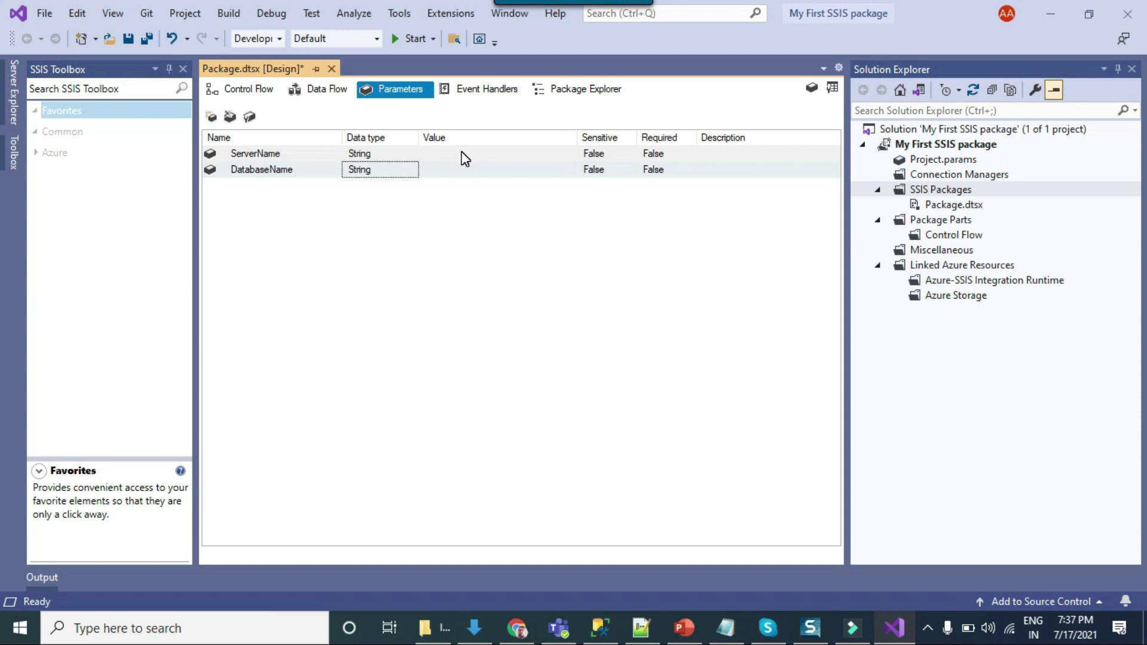
click(463, 164)
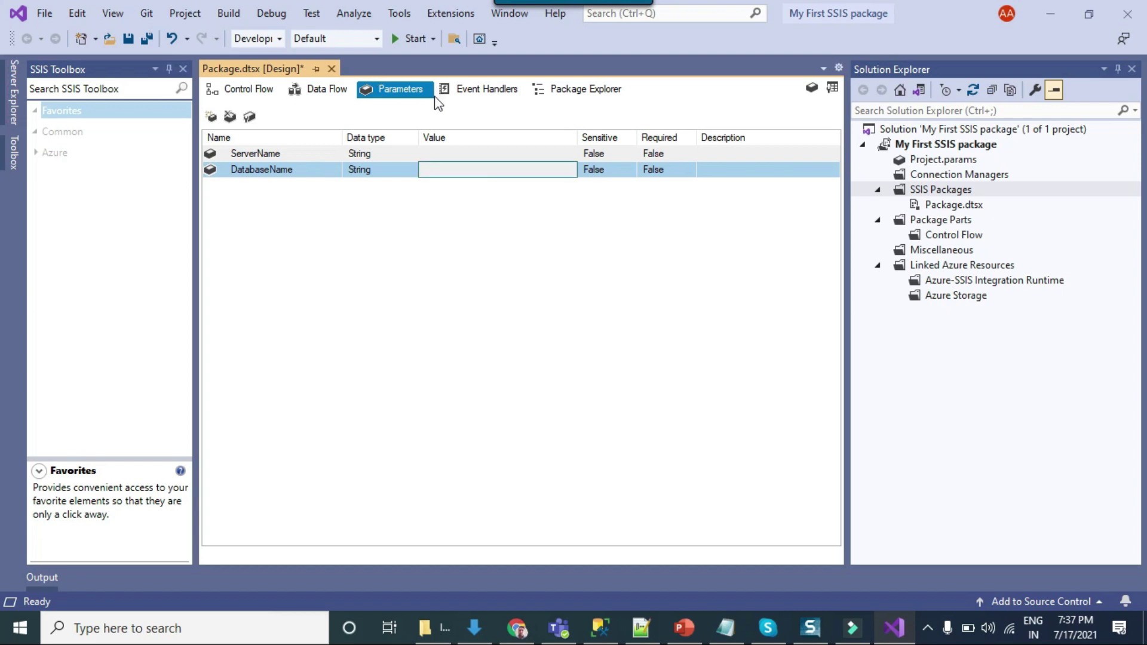
Create an OnError event handler for the Package executable and place an Execute SQL Task in it
click(484, 91)
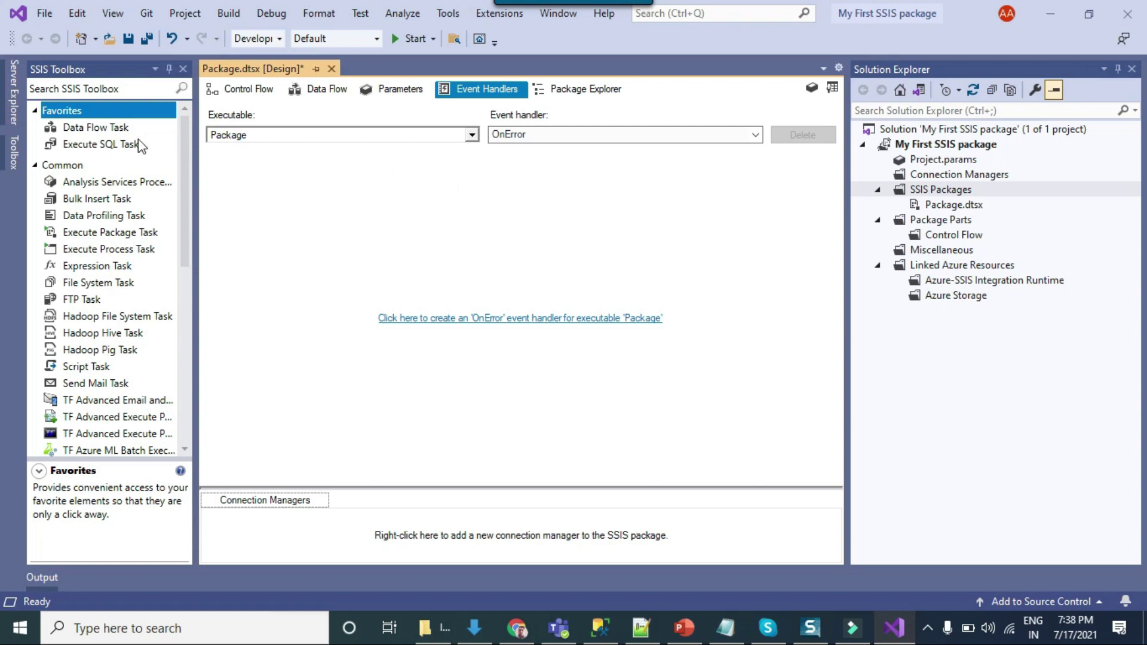
drag(77, 144, 507, 248)
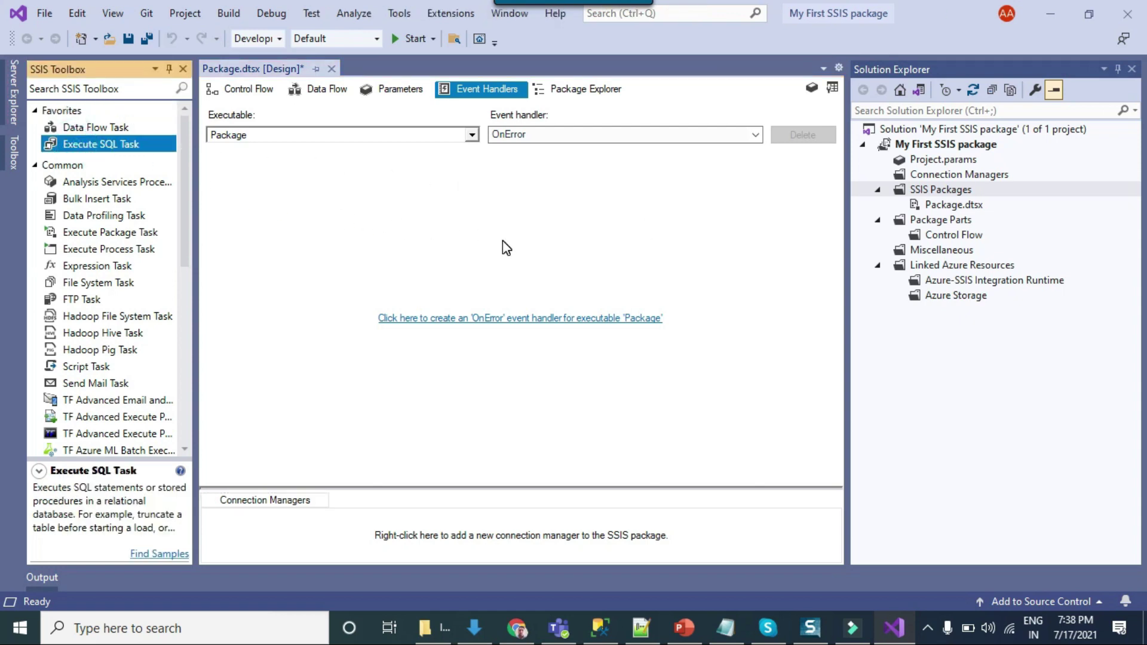
click(423, 318)
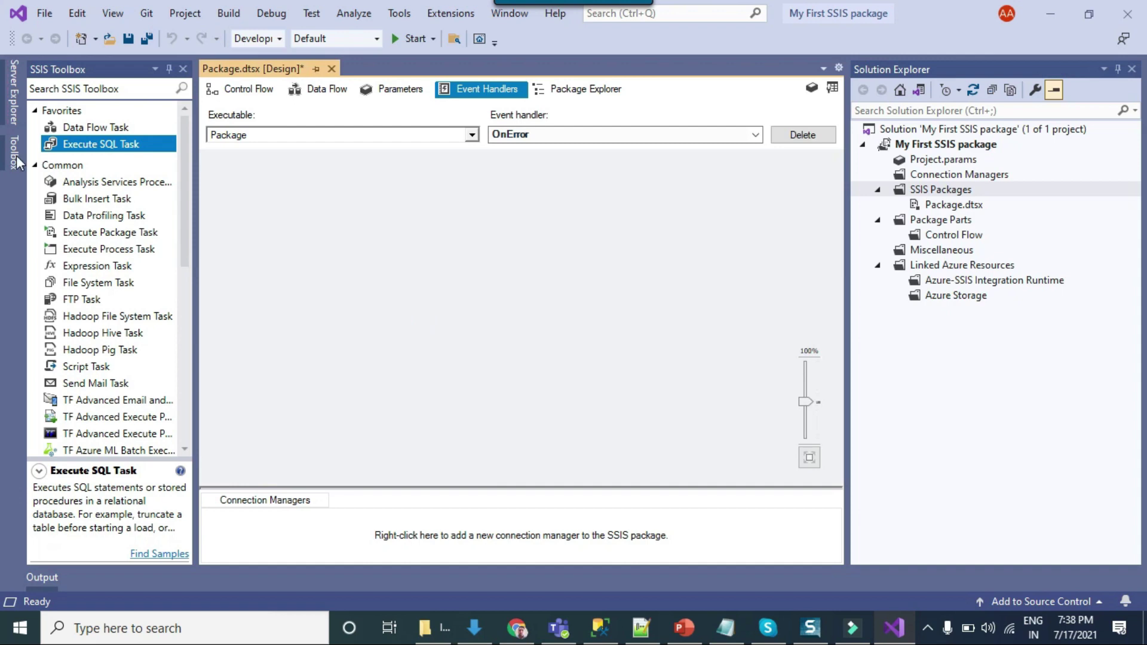
drag(76, 145, 469, 263)
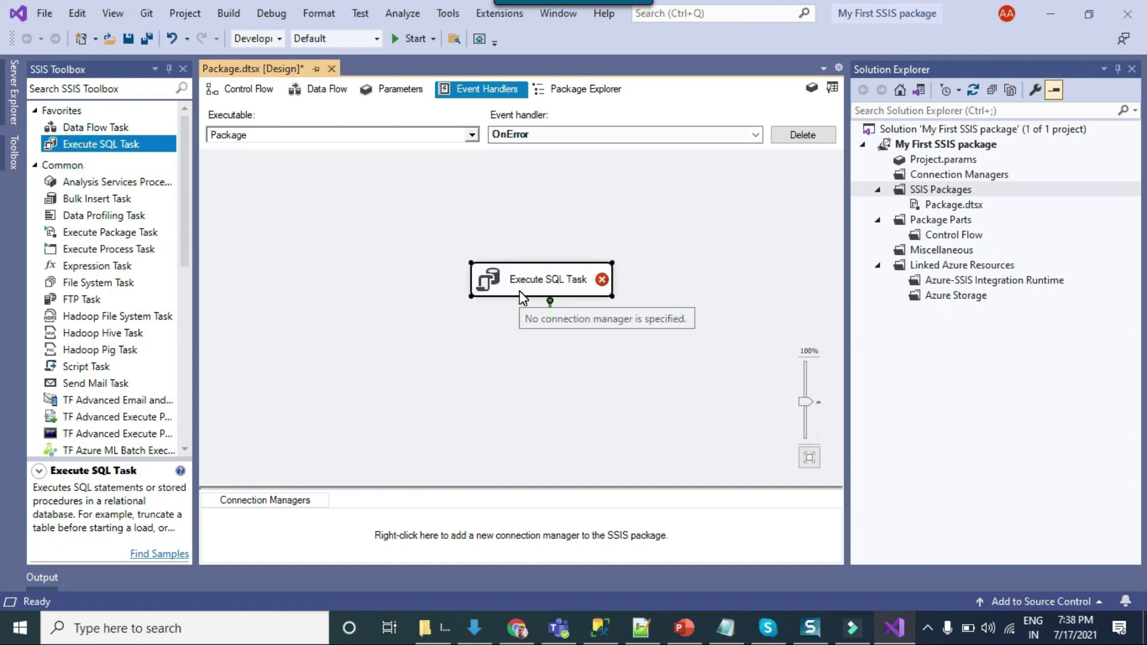
Examine the event handler types available for the package and return to the Data Flow Task in the control flow
click(541, 133)
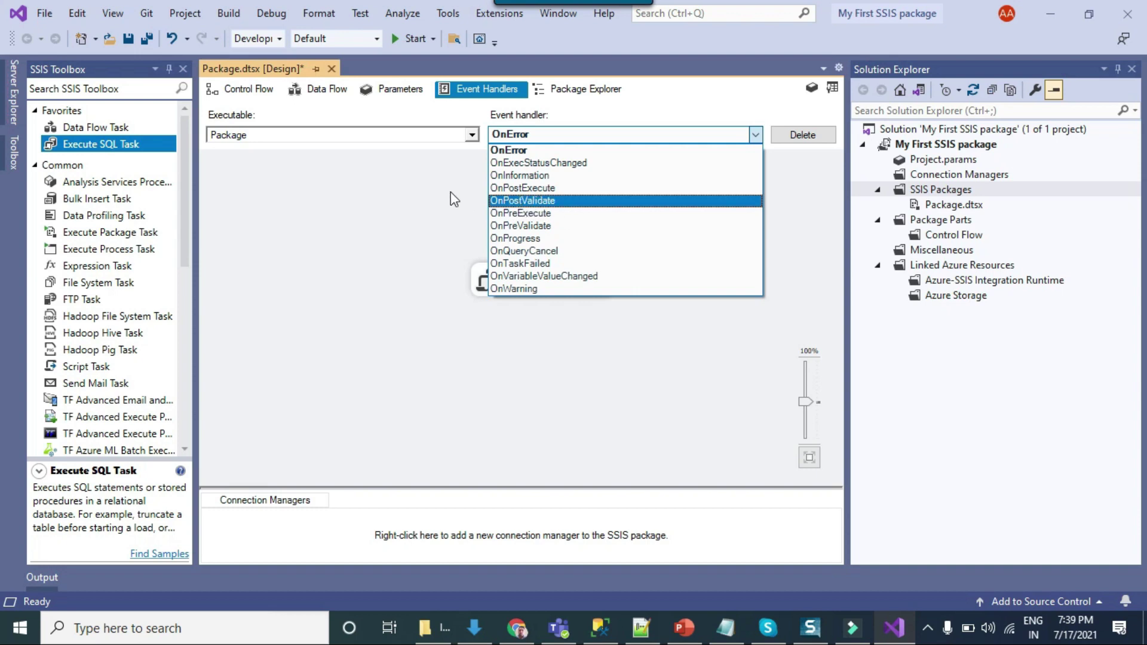
click(414, 179)
click(267, 95)
click(469, 242)
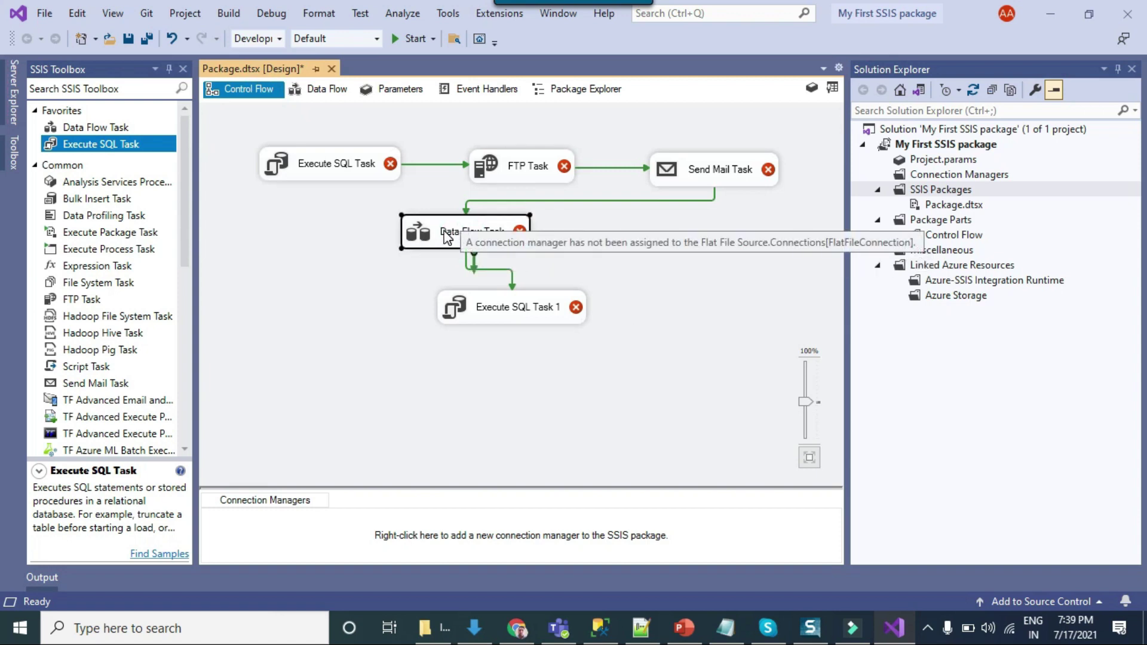
Choose the Data Flow Task as the event handler executable and review its available event types
click(485, 90)
click(583, 134)
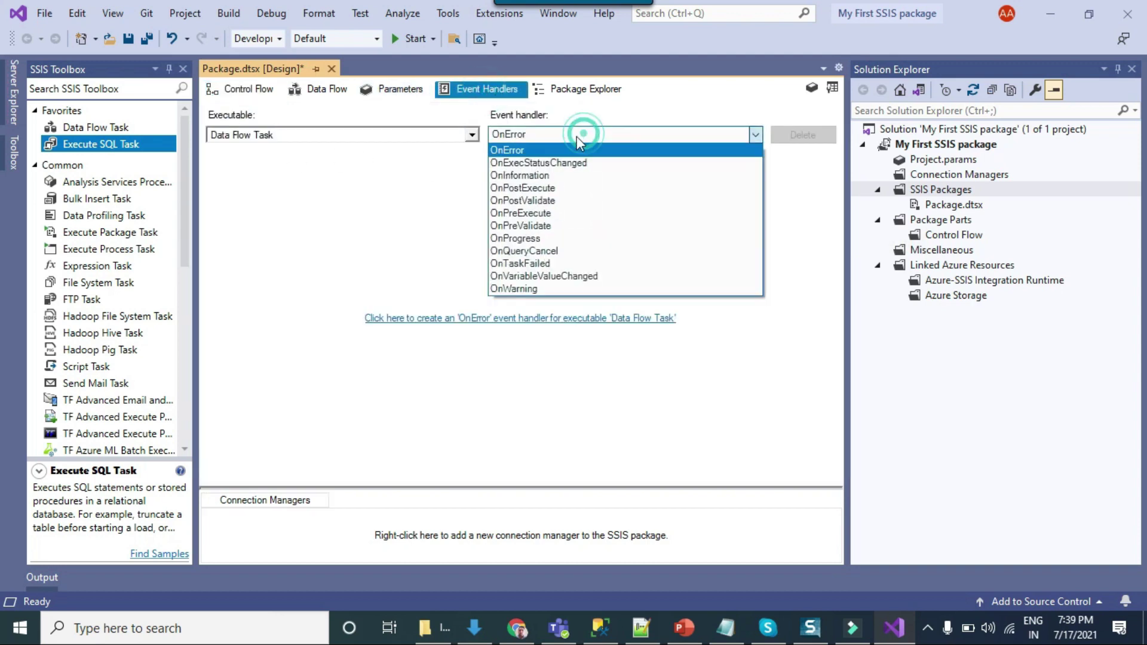
click(236, 131)
click(338, 135)
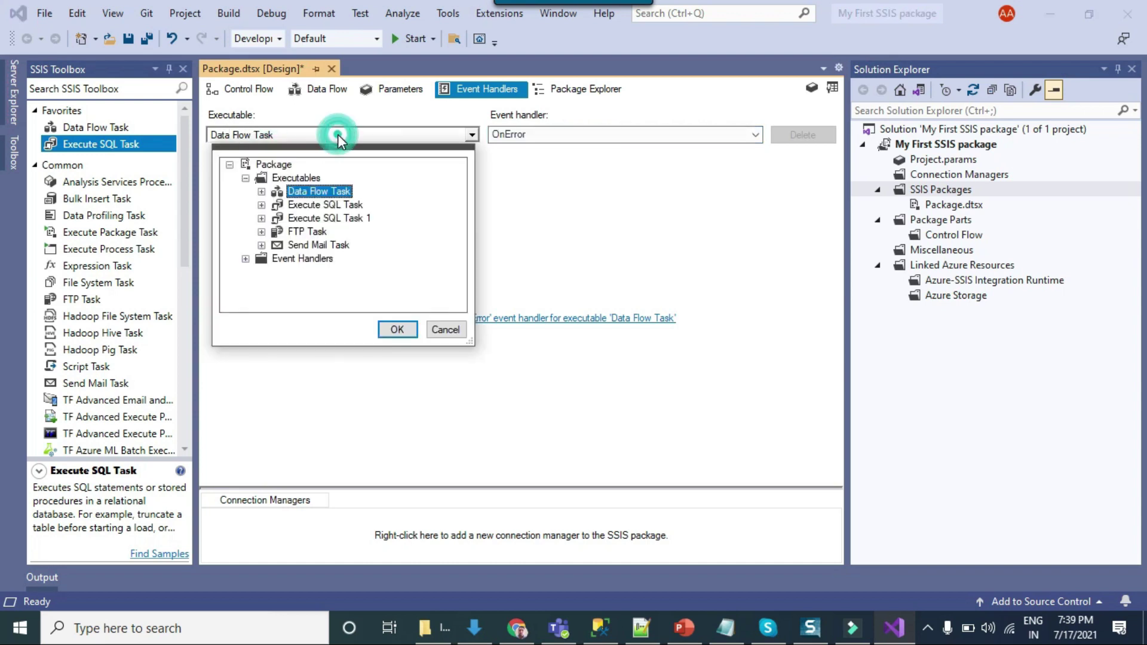
click(338, 134)
click(338, 135)
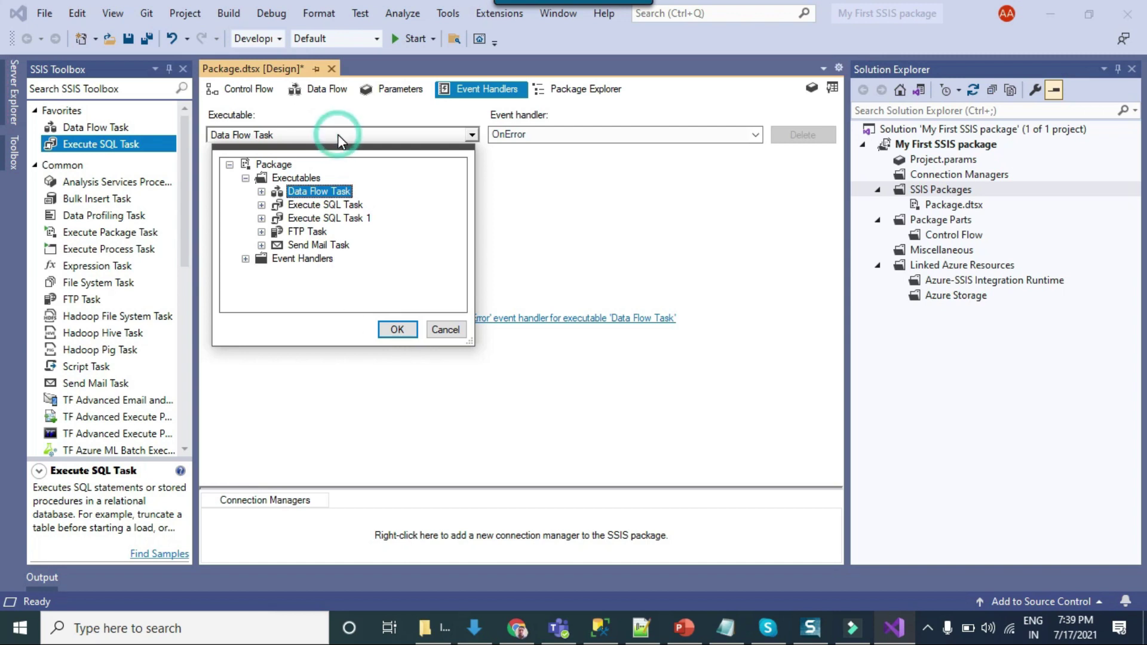
click(397, 330)
click(668, 127)
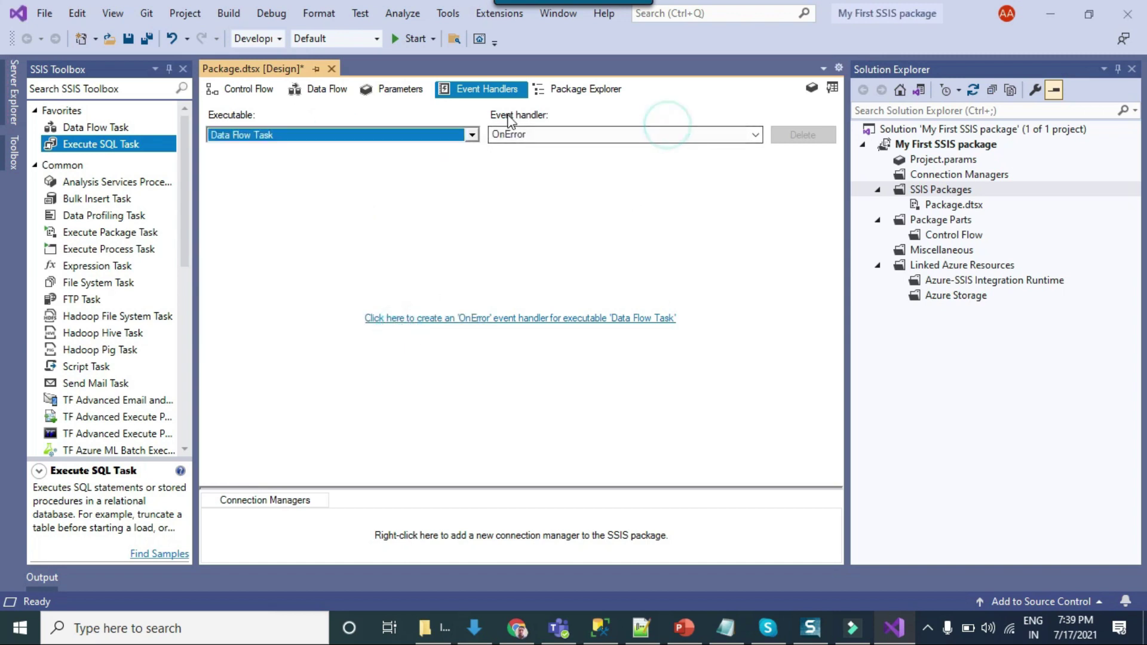
Create an OnPreExecute event handler for the Data Flow Task and place a Script Task in it
click(563, 136)
click(548, 214)
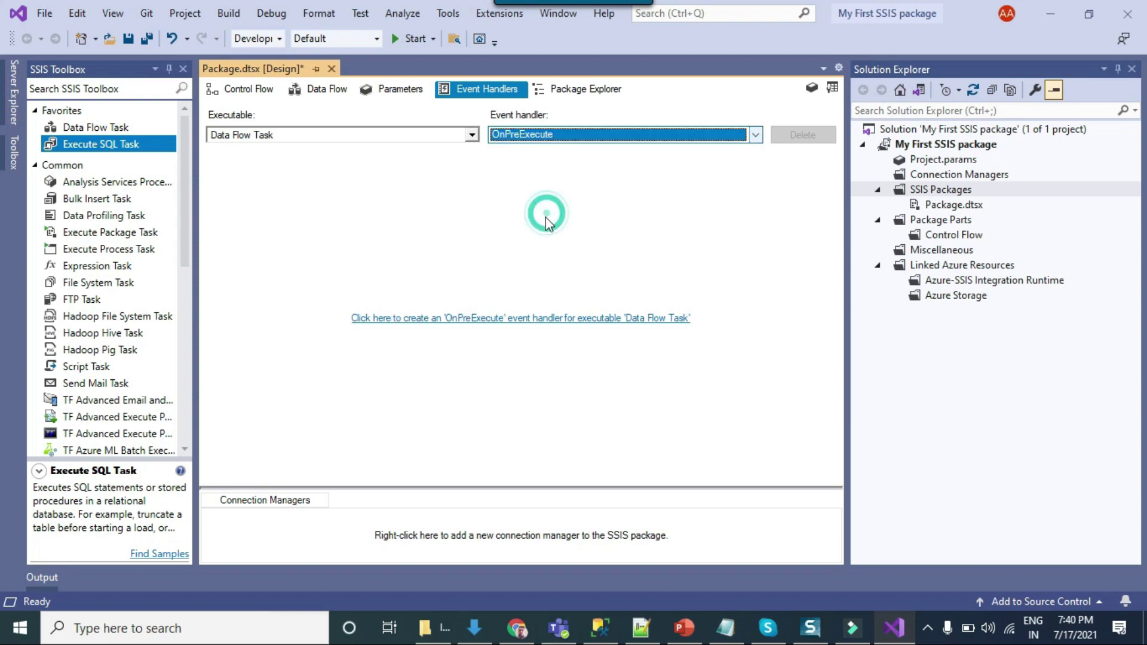
click(554, 318)
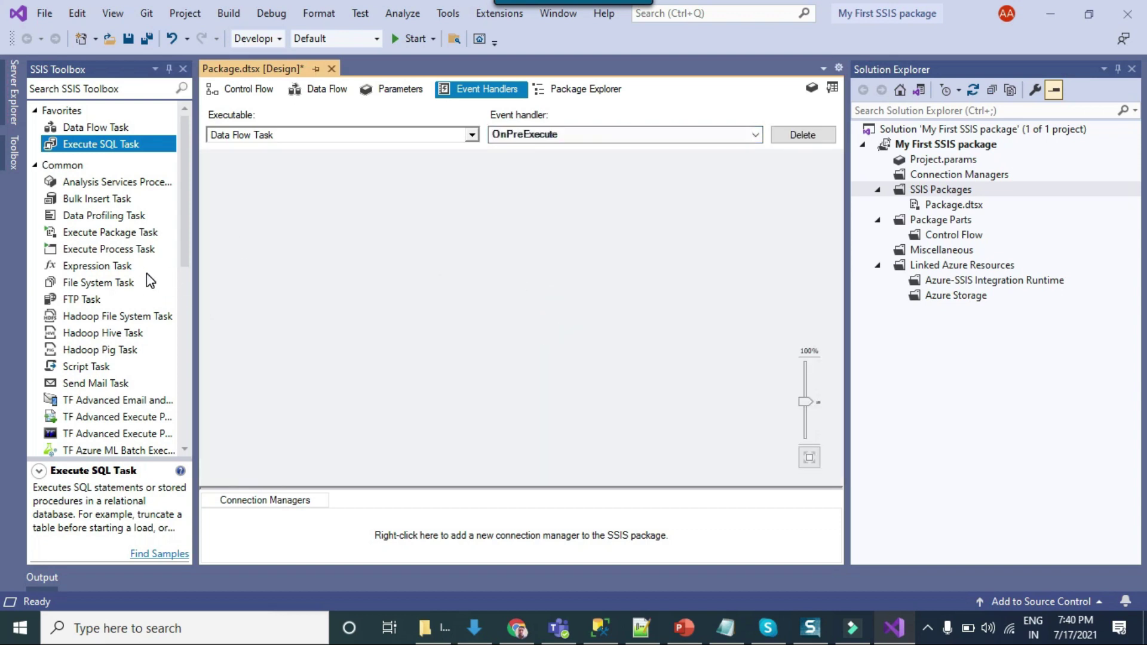
drag(102, 366, 487, 242)
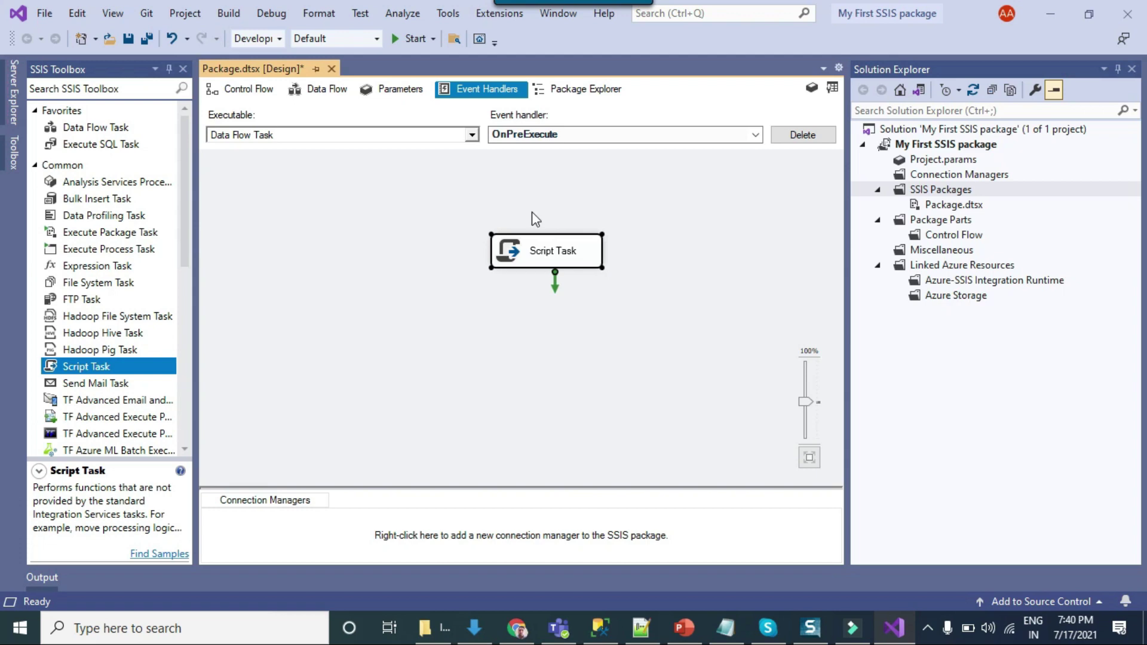
Create an OnPostExecute event handler for the Data Flow Task
click(600, 134)
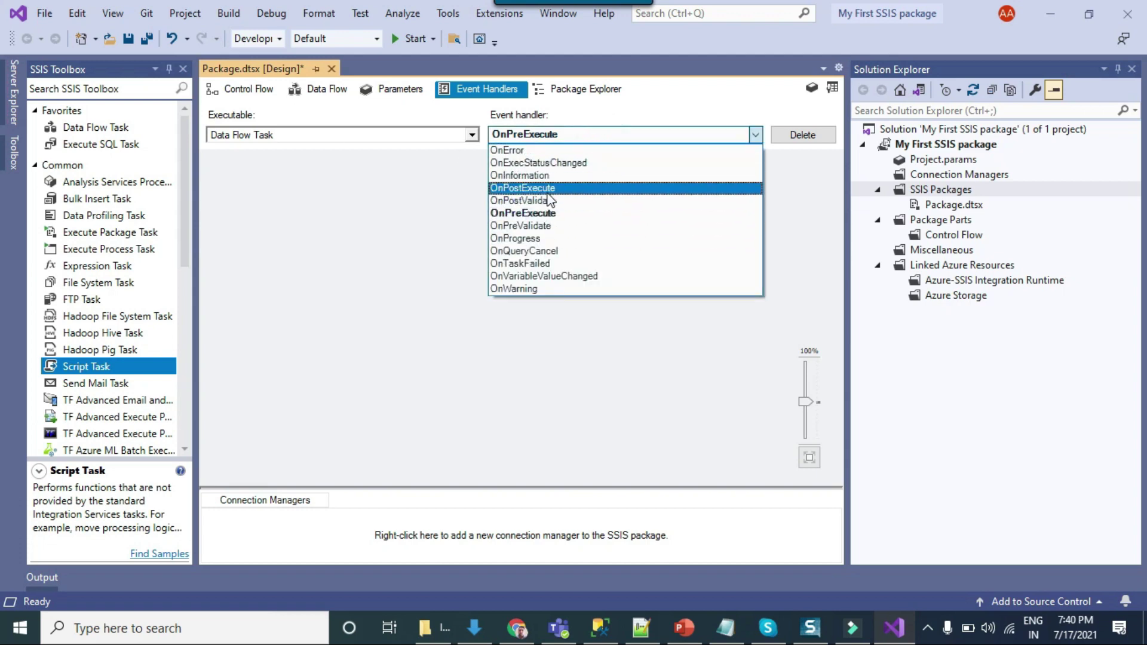
click(561, 189)
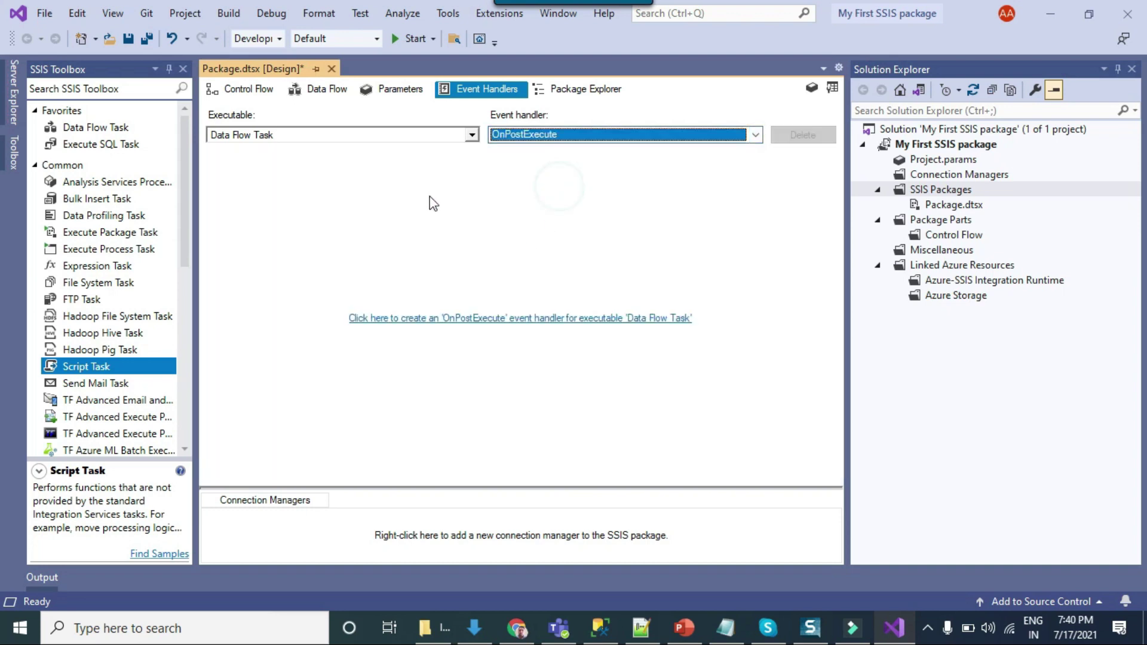
click(550, 320)
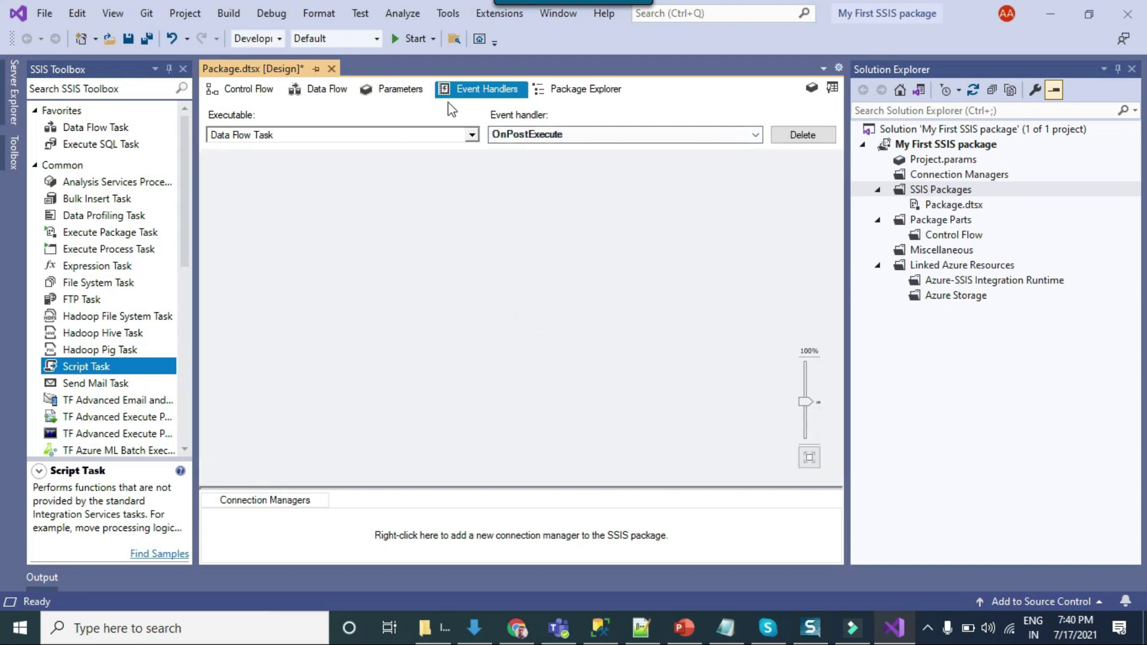
View the Data Flow Task's OnError event handler and switch the executable to Package
click(544, 136)
click(536, 150)
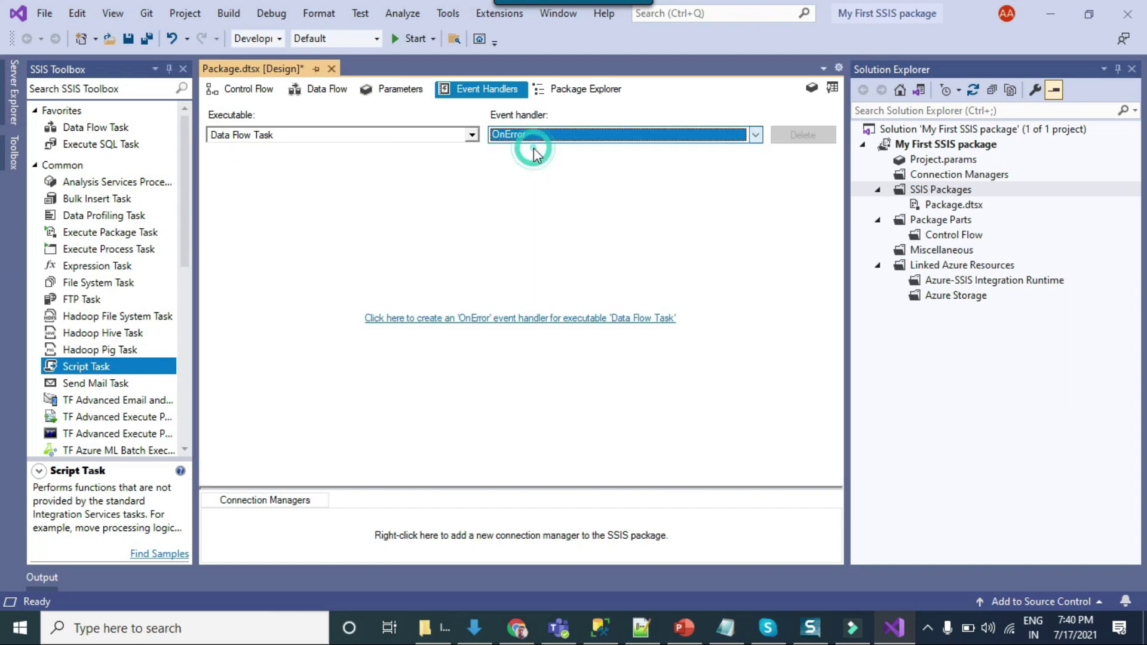
click(472, 134)
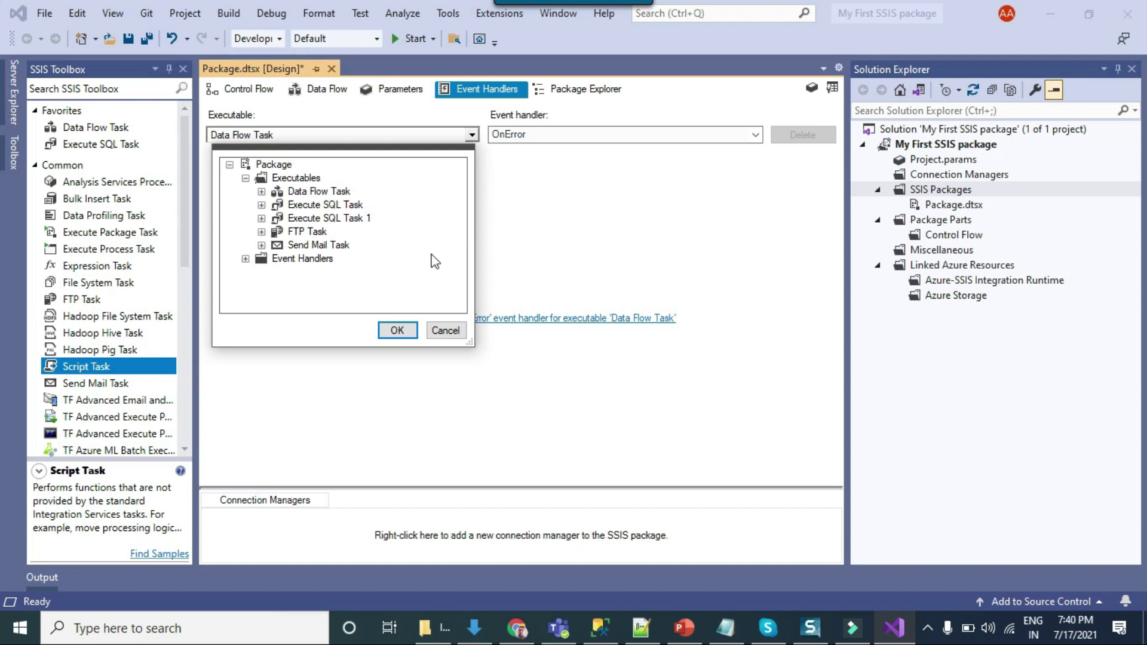
click(274, 165)
click(397, 336)
click(273, 165)
click(397, 333)
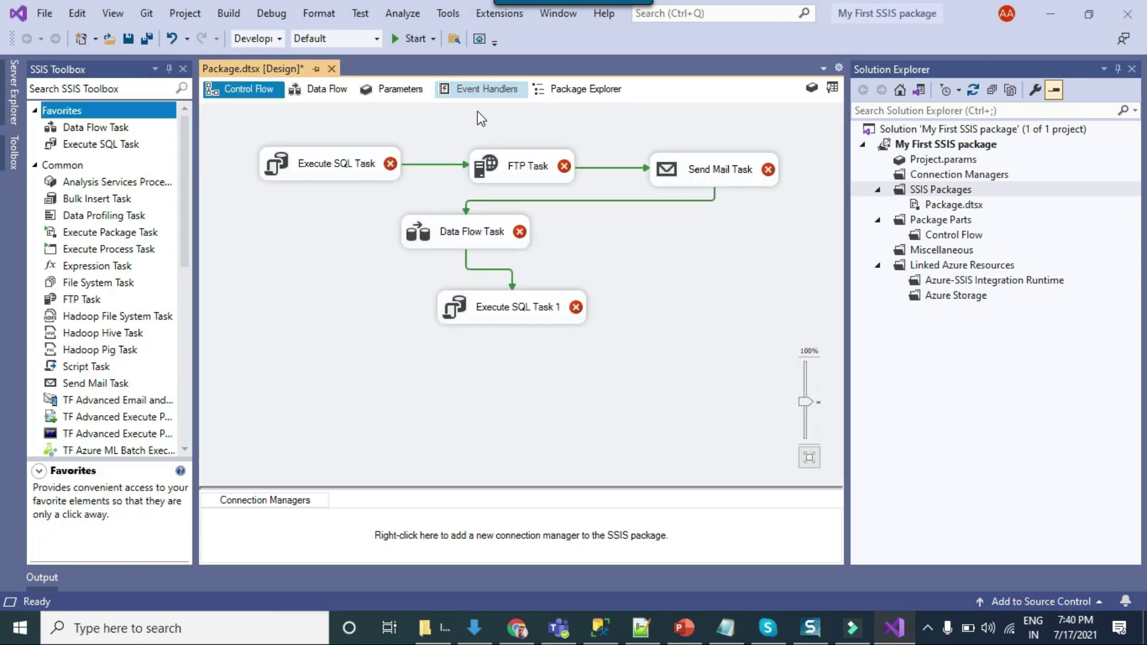
Examine the package's variables, parameters and executables in the Package Explorer and return to the control flow
click(588, 91)
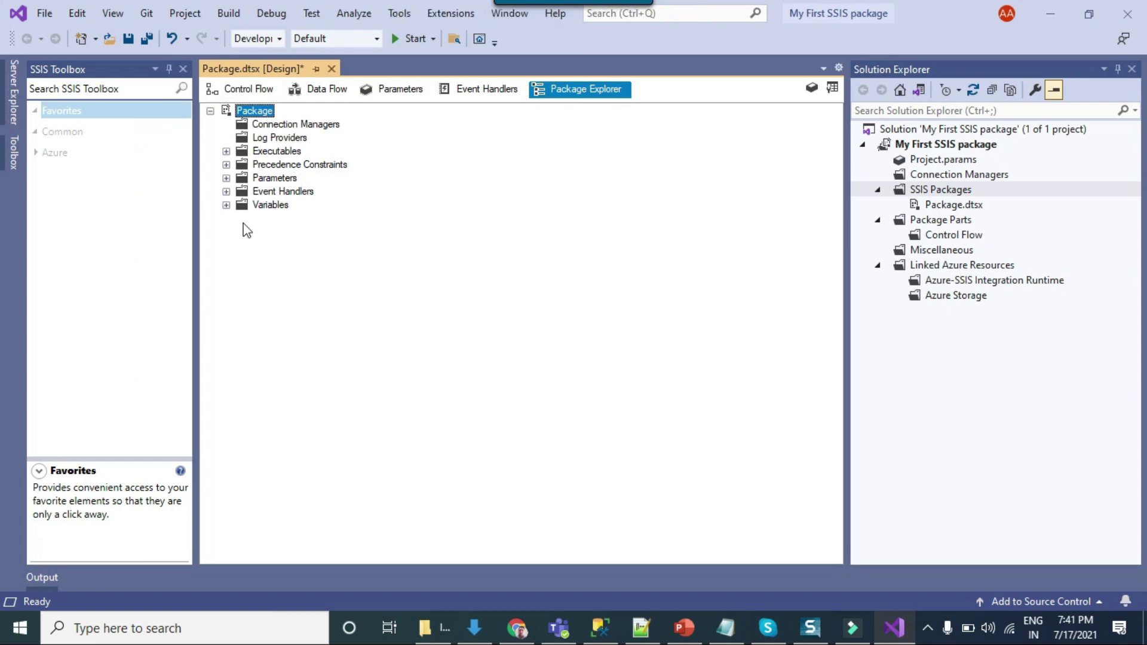
click(226, 206)
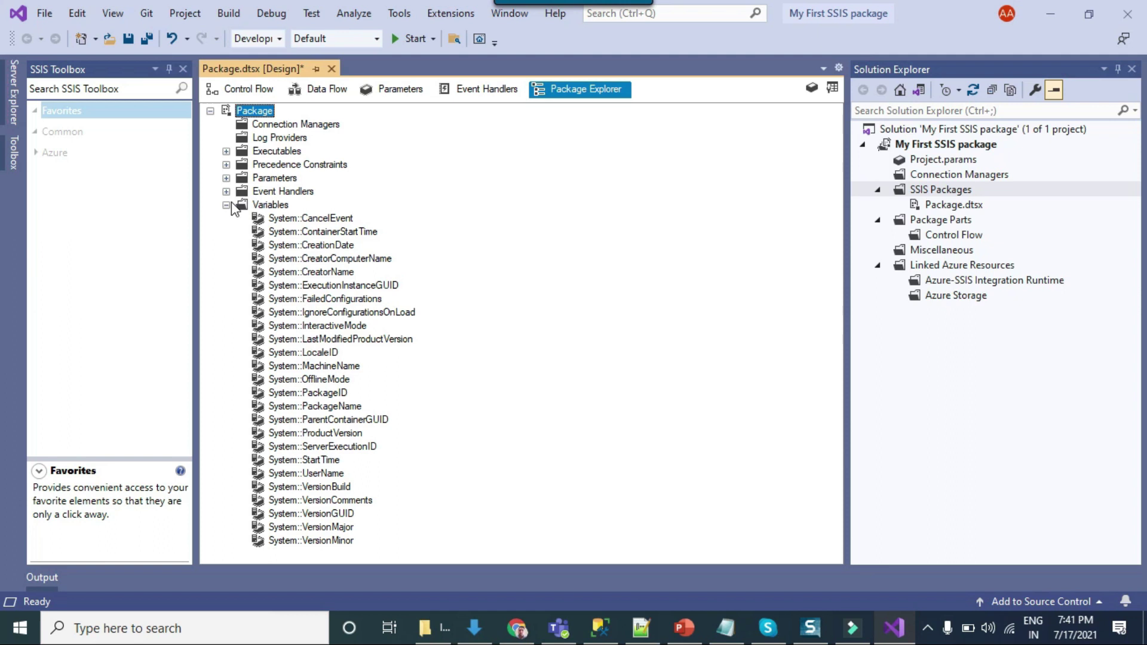
click(227, 205)
click(226, 179)
click(227, 178)
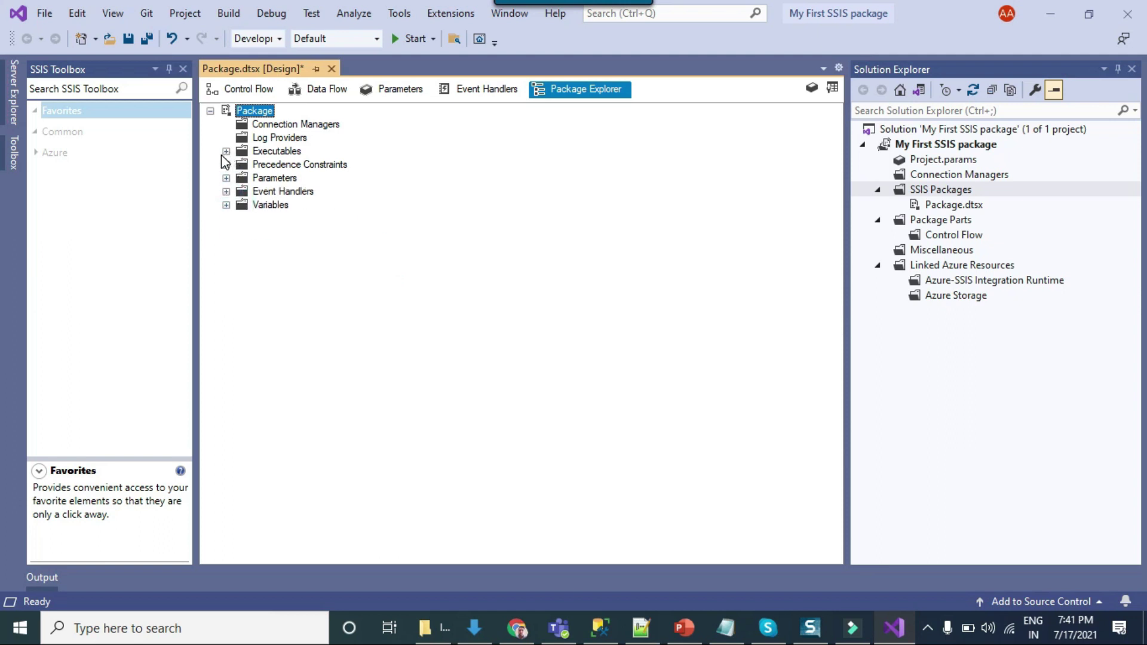
click(227, 151)
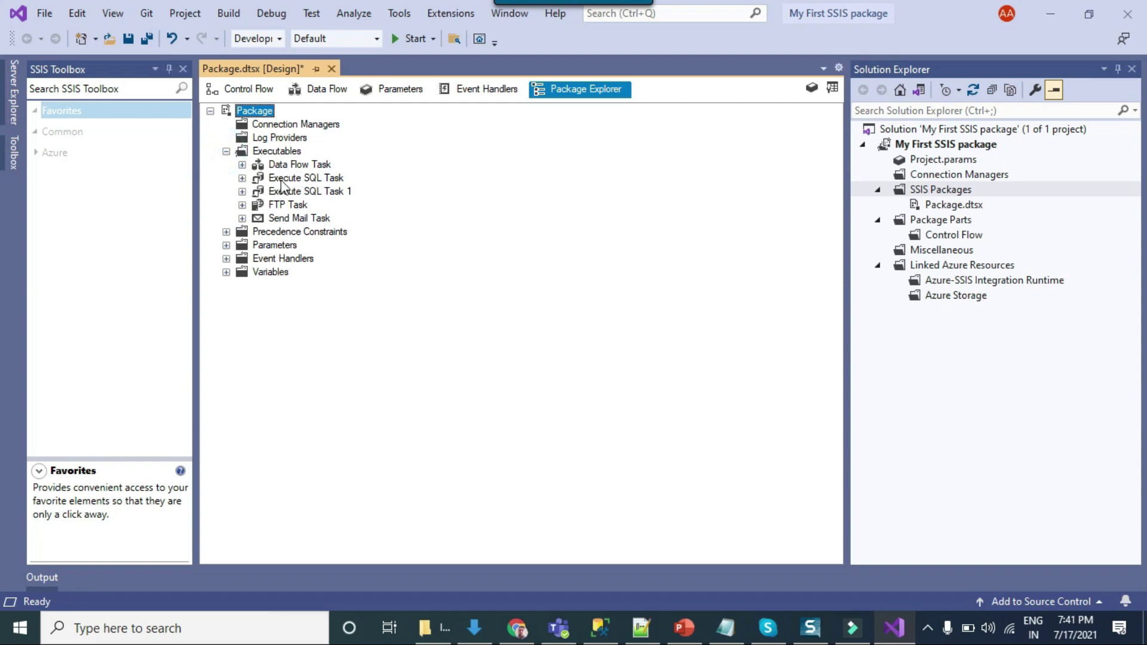
click(253, 89)
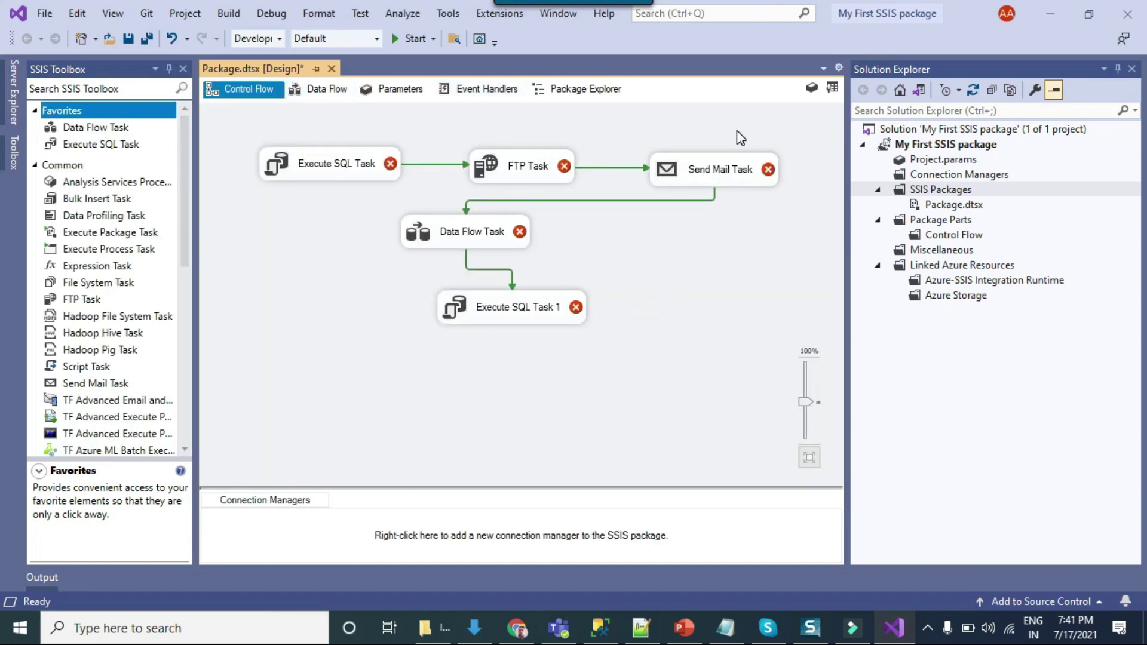
Add a package variable named ServerName
click(811, 89)
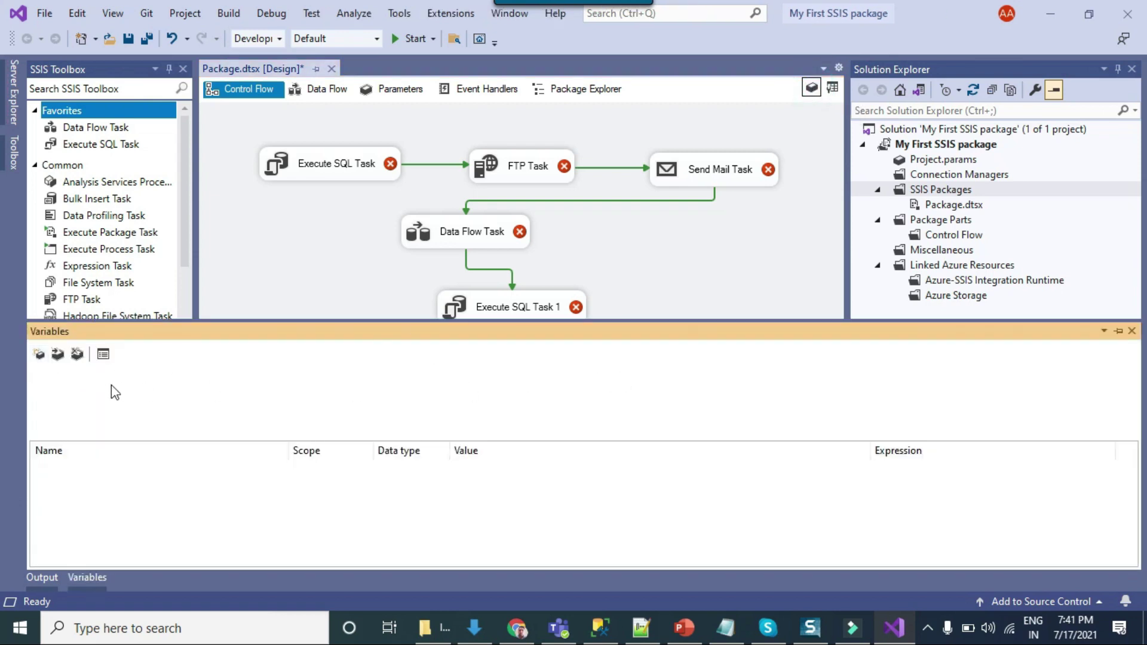
click(39, 355)
click(138, 466)
text(S)
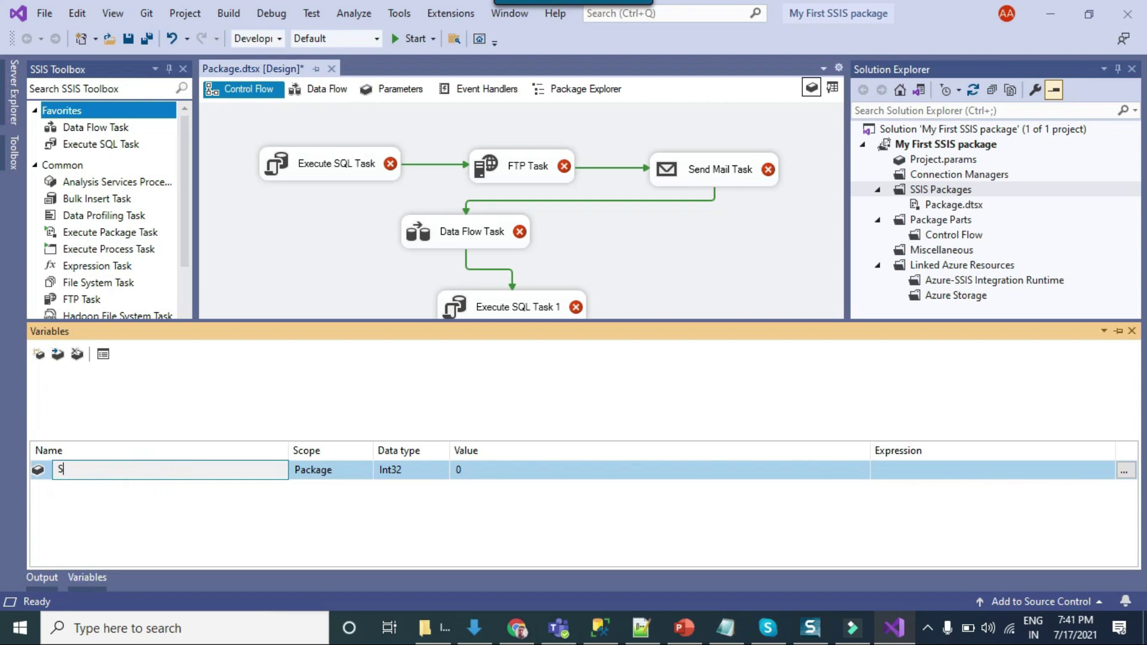
text(erverName)
key(Return)
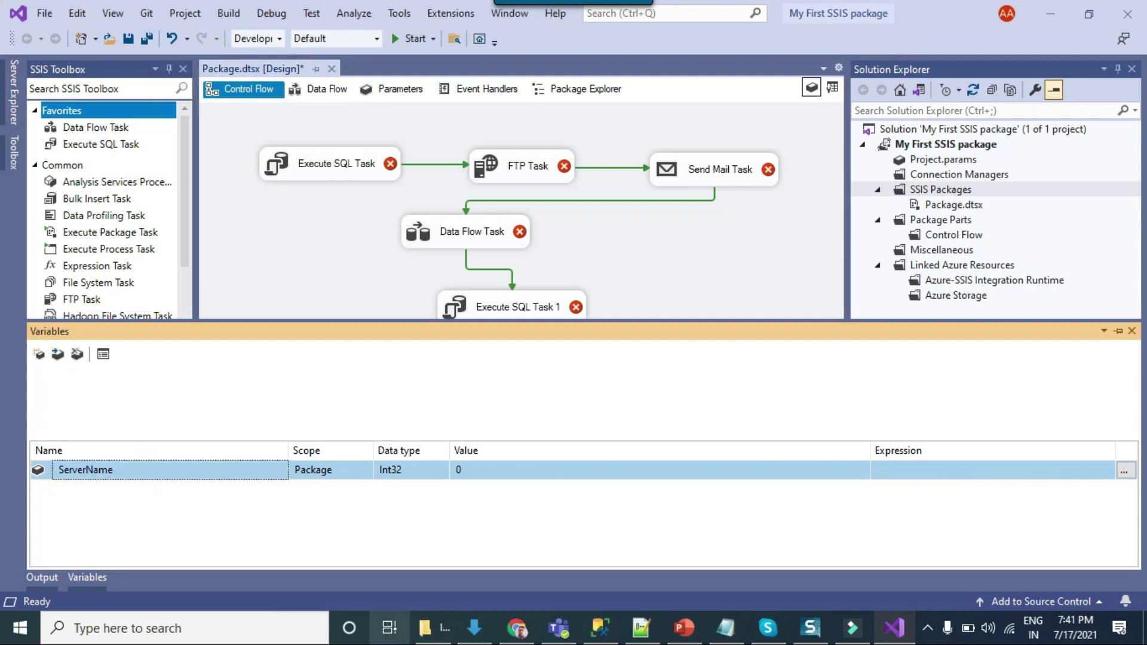
Set the ServerName variable's data type to String and its value to local, and close the variables list
click(411, 472)
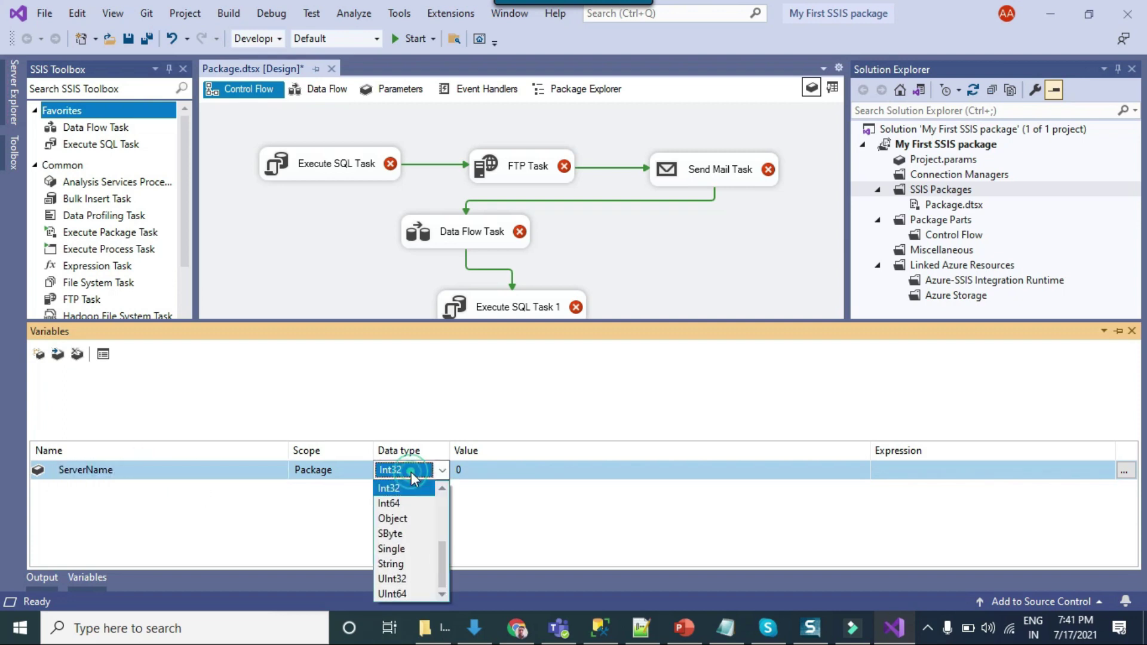
click(403, 564)
click(558, 469)
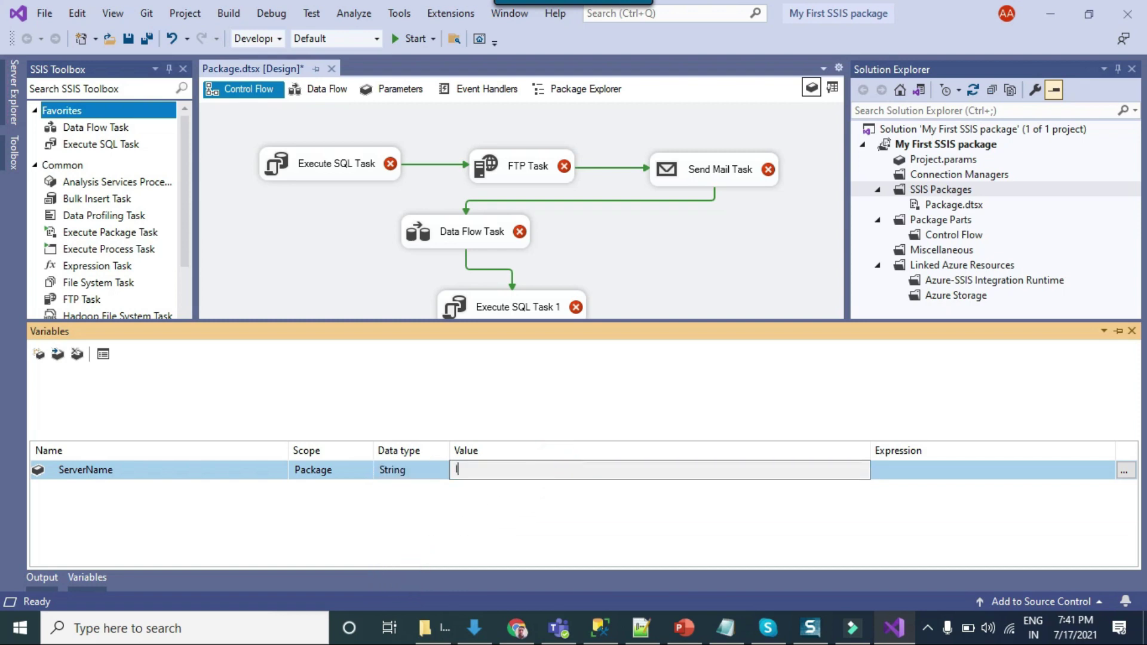
key(Return)
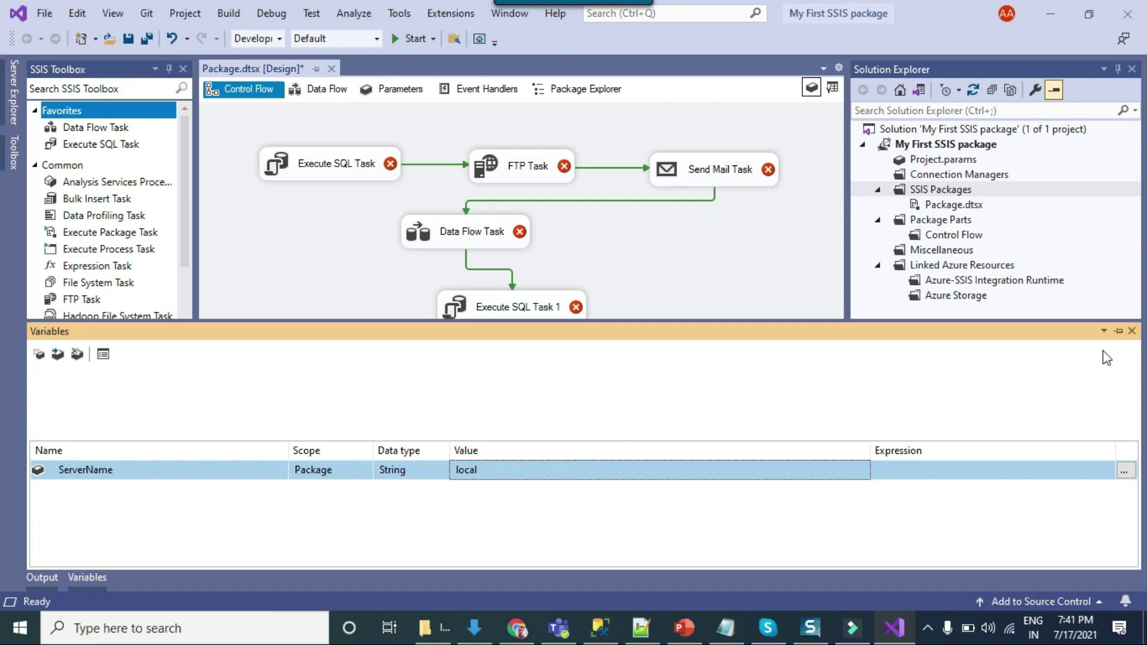
click(1132, 331)
click(354, 320)
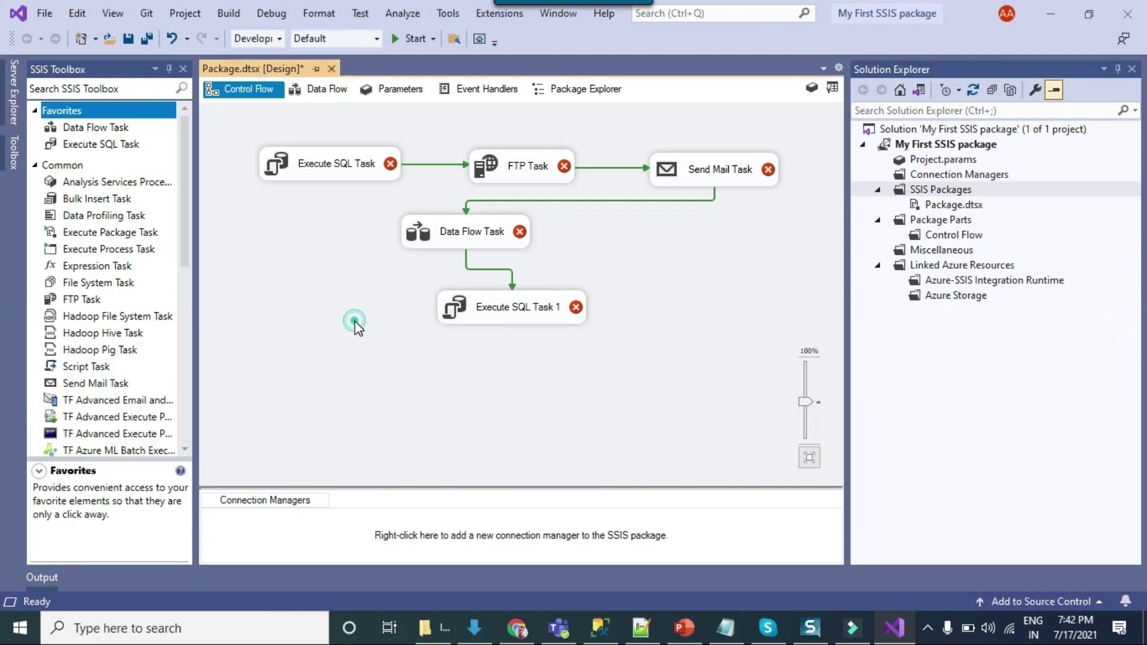
Review the settings of the first Execute SQL Task and look over the other tasks in the control flow
double_click(287, 169)
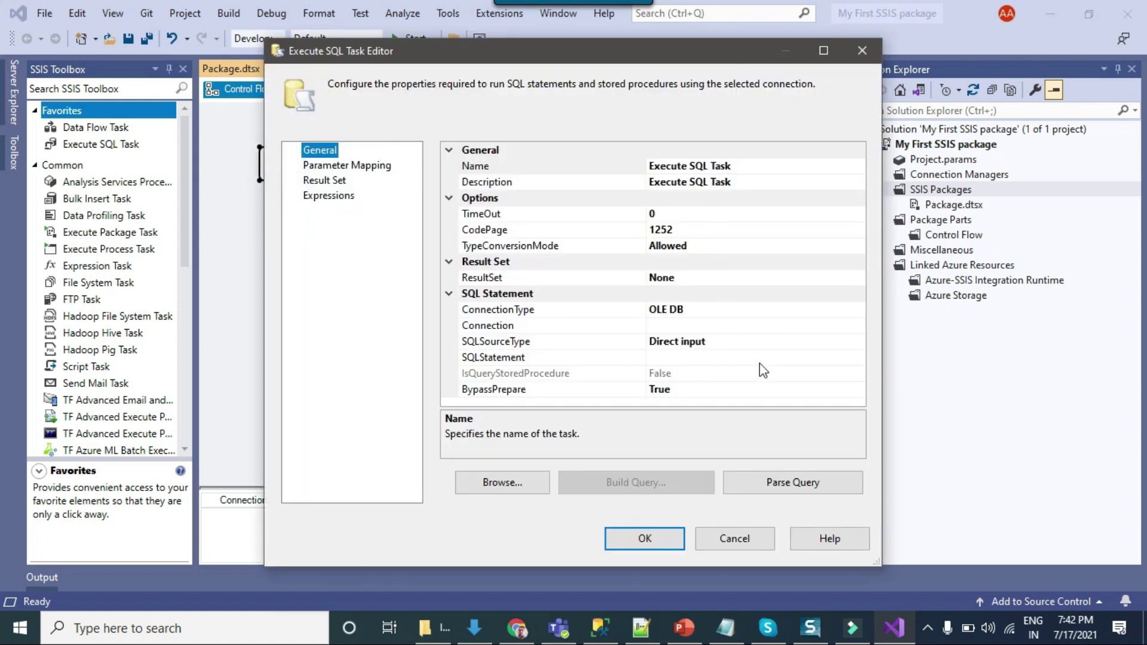
click(735, 538)
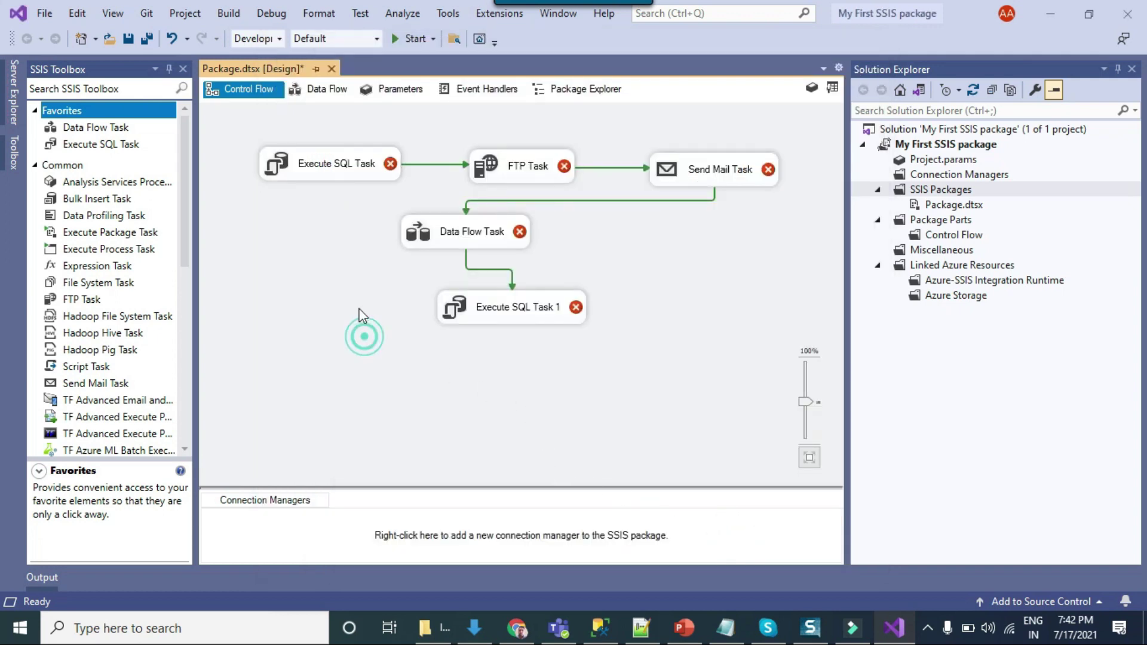
click(302, 161)
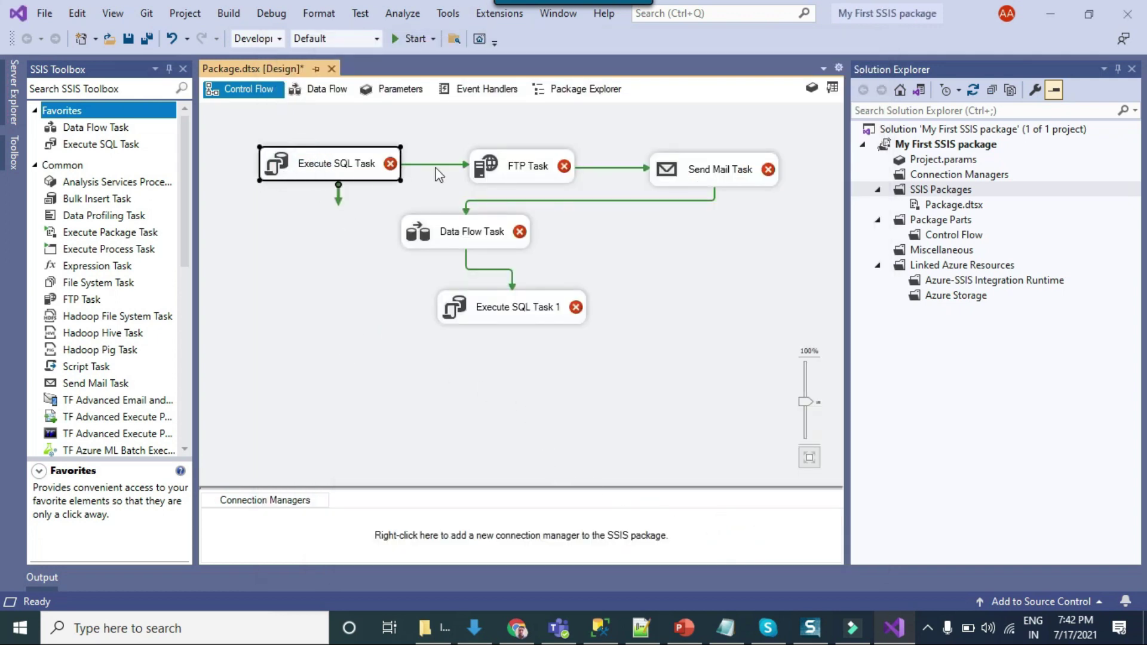
click(765, 173)
click(529, 306)
click(471, 239)
click(532, 173)
click(614, 272)
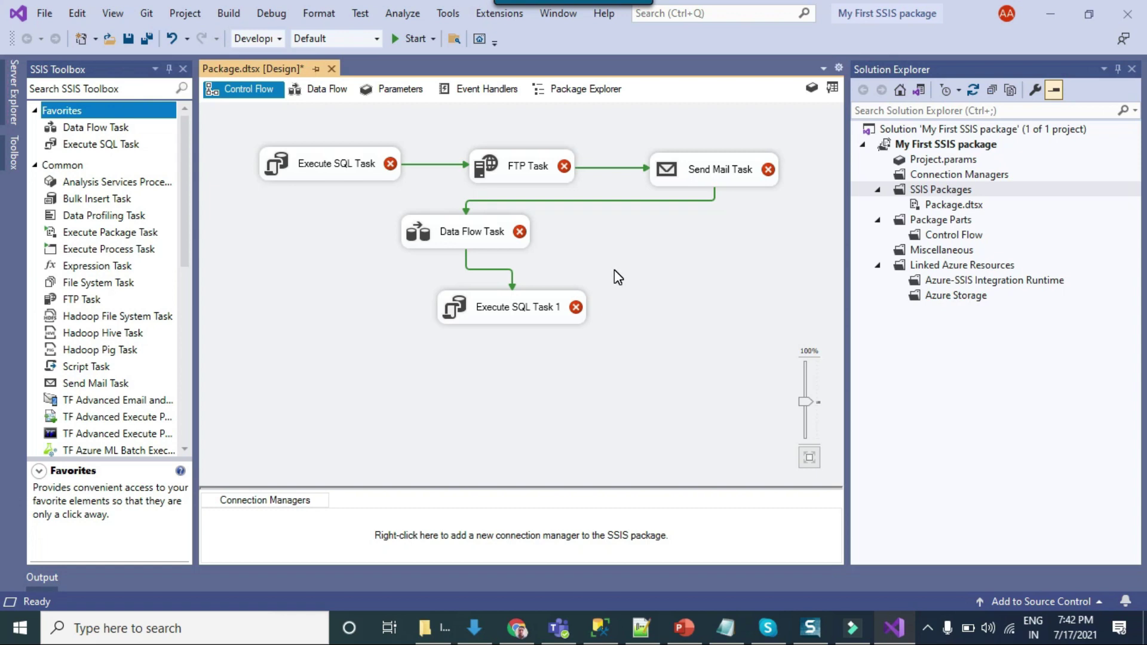
Close the SSIS Toolbox and show it again
click(832, 89)
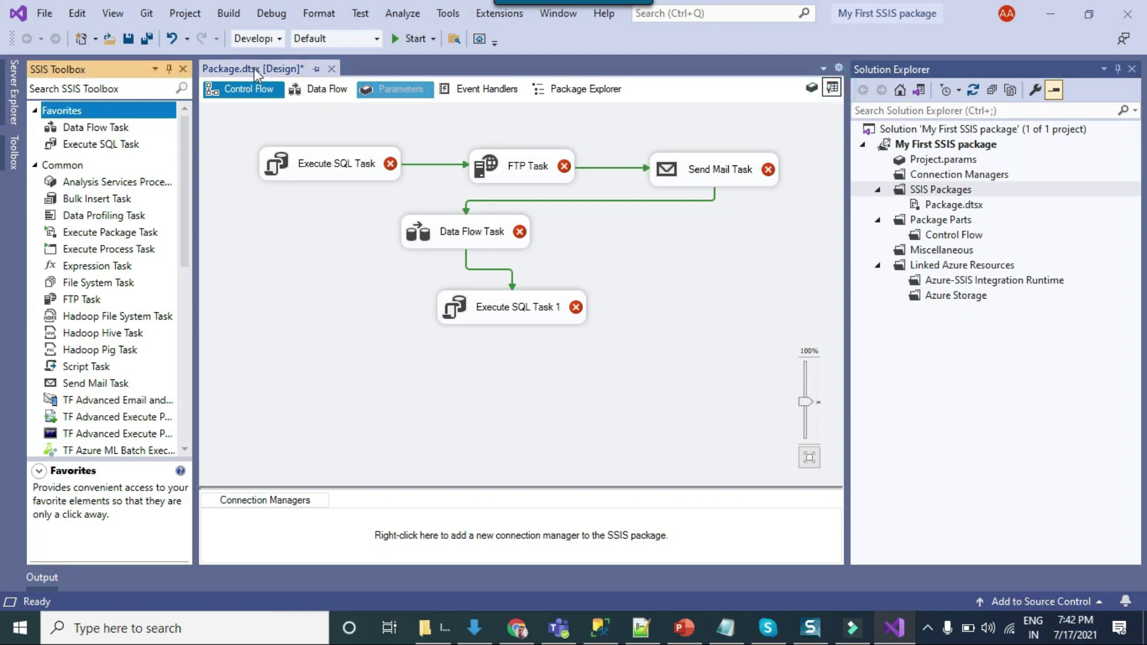
click(183, 69)
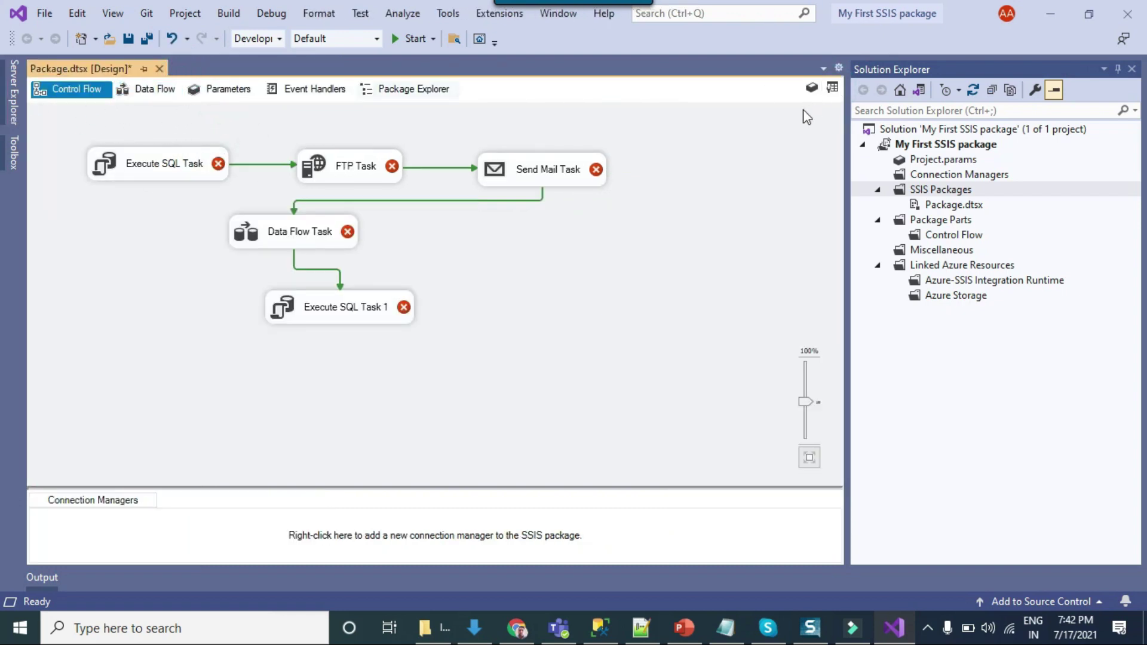
click(833, 88)
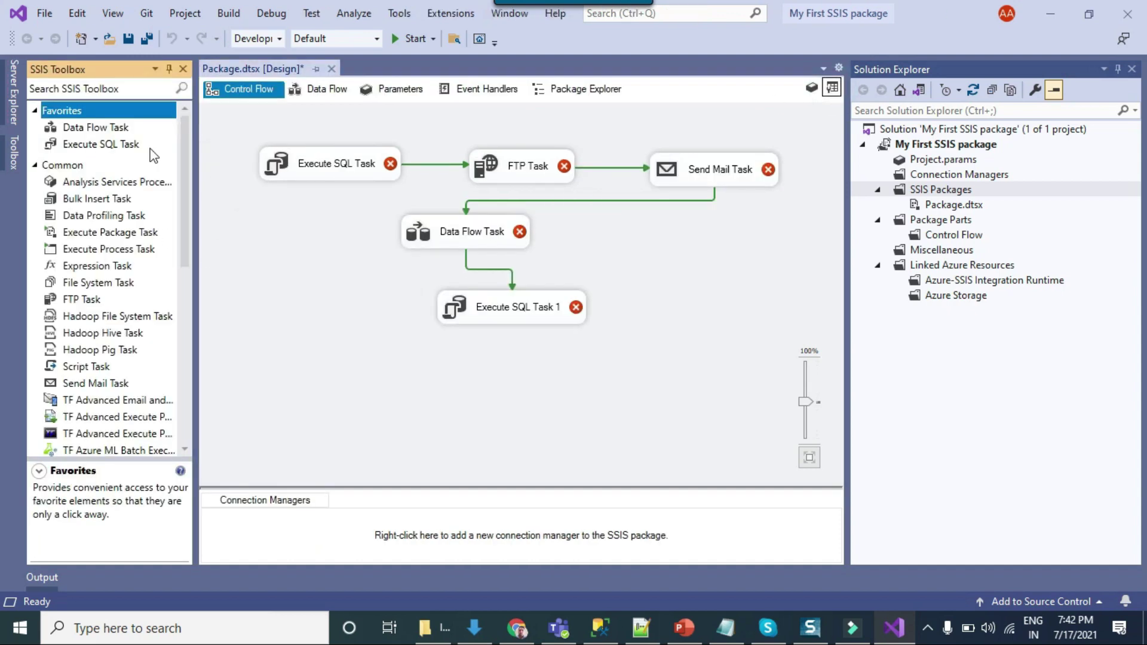
click(345, 260)
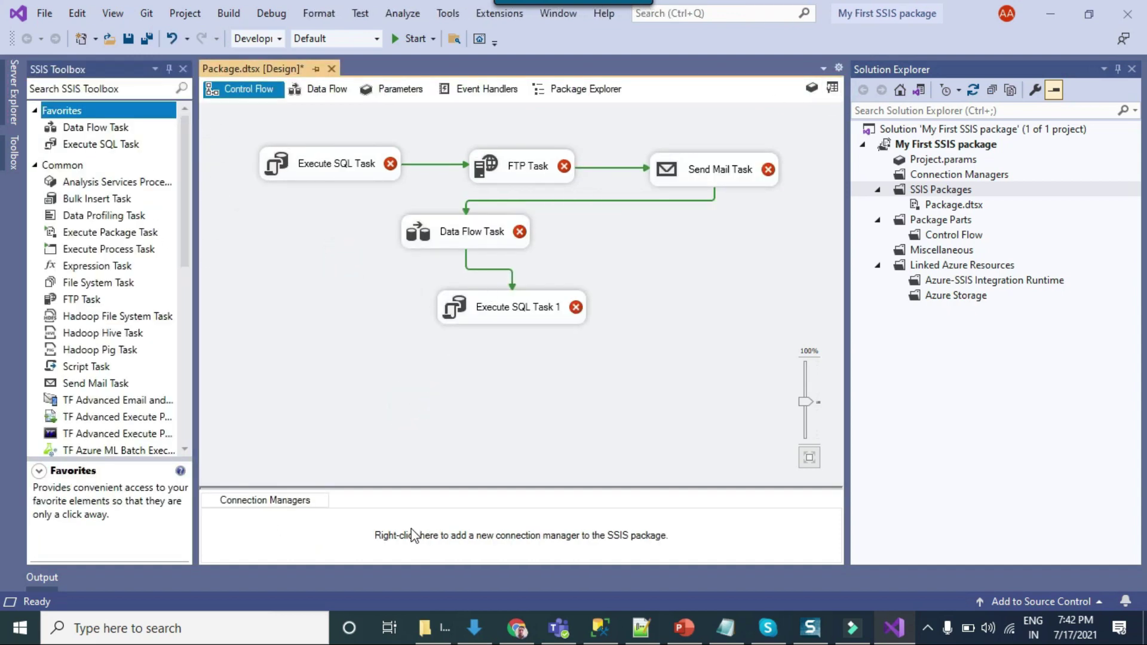
Add an OLE DB connection manager to the package using the existing data connection to the SQL2019 server's SSIS database
right_click(331, 534)
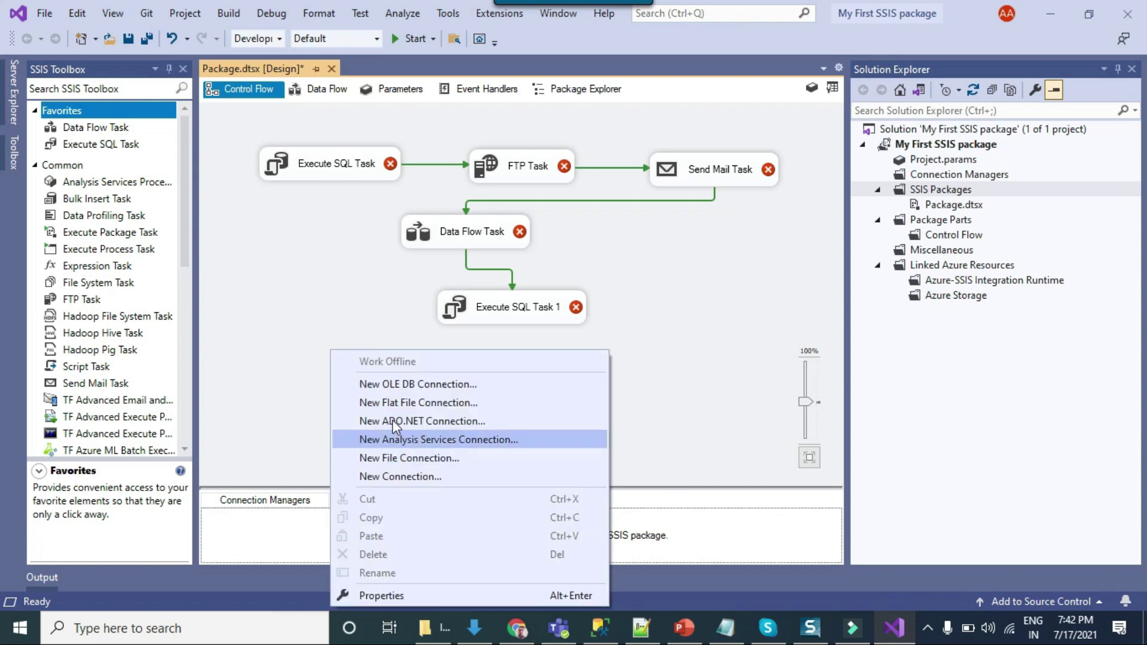
click(411, 385)
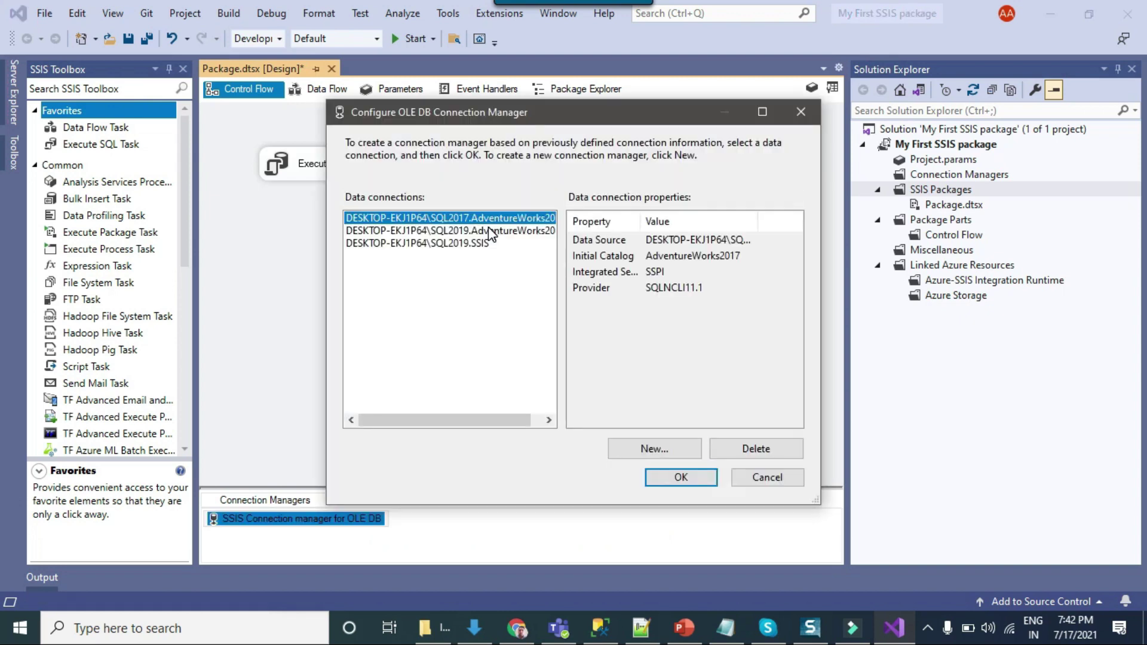
click(479, 244)
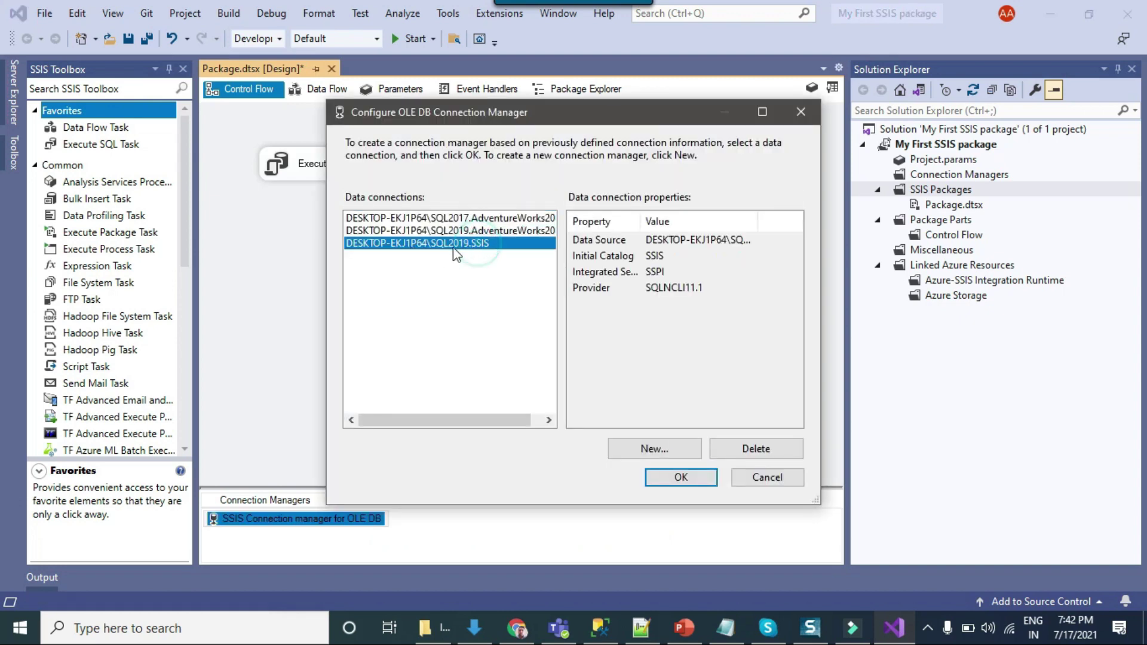
click(683, 478)
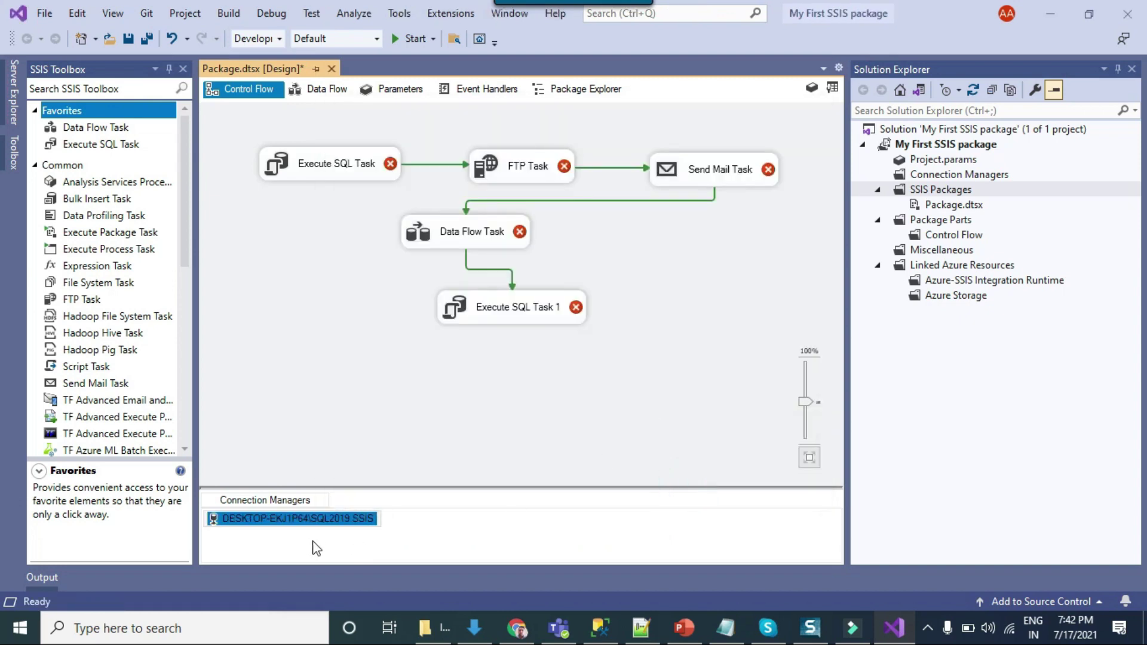
click(488, 531)
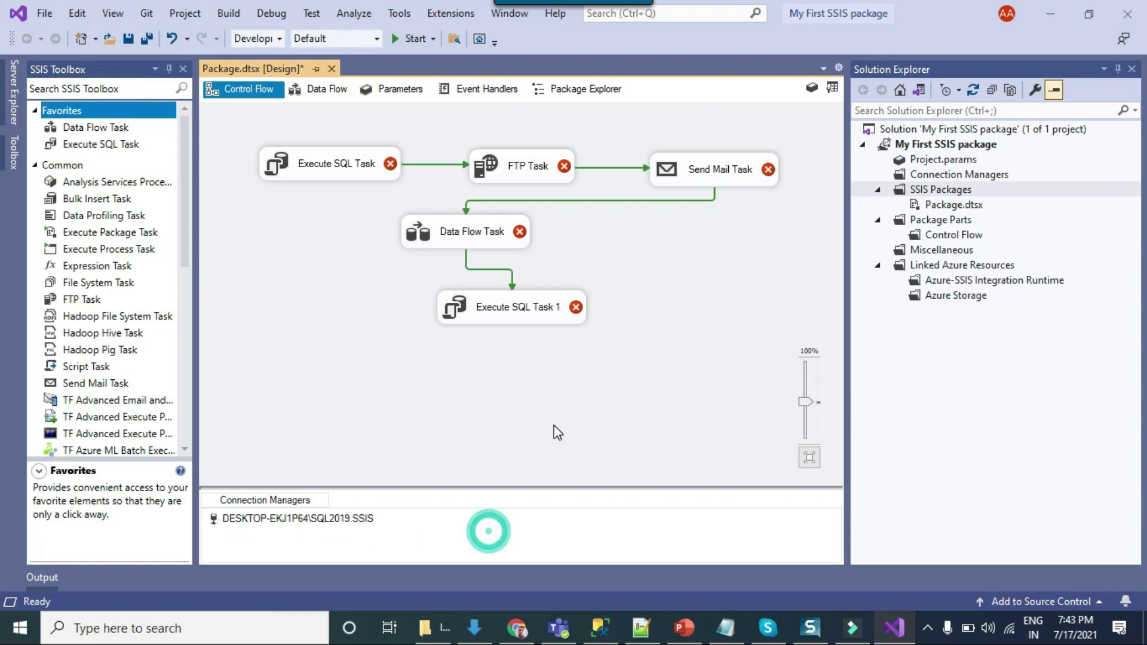
click(553, 424)
click(287, 518)
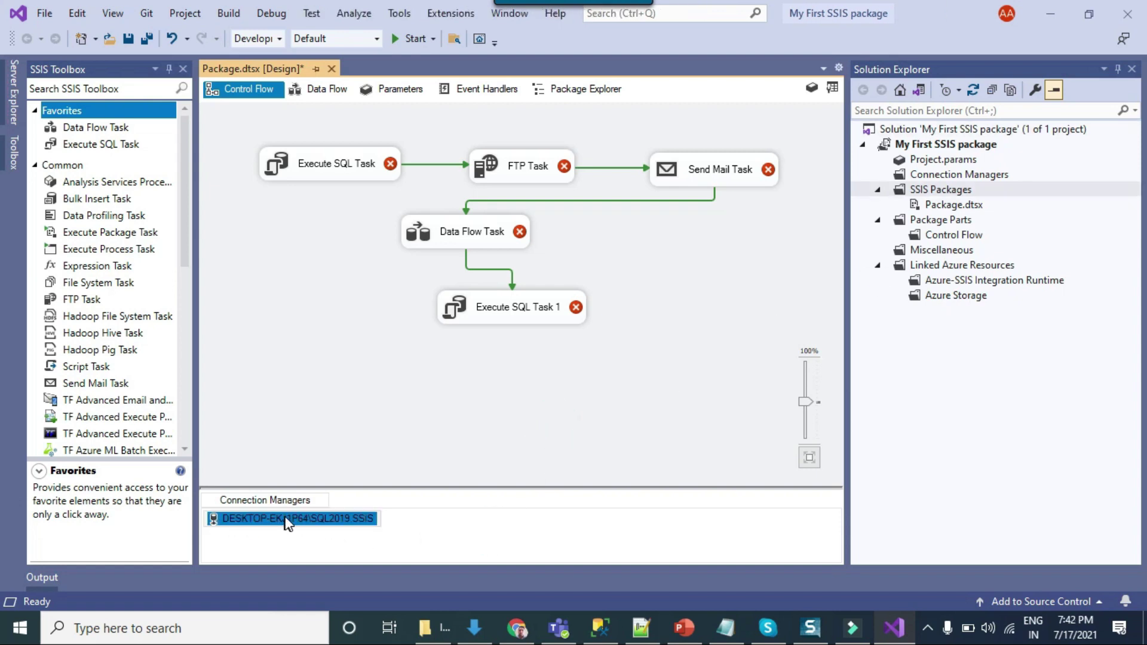
click(488, 532)
click(555, 431)
Look over the project's items in the solution, viewing the project parameters and the Connection Managers and SSIS Packages folders
click(920, 129)
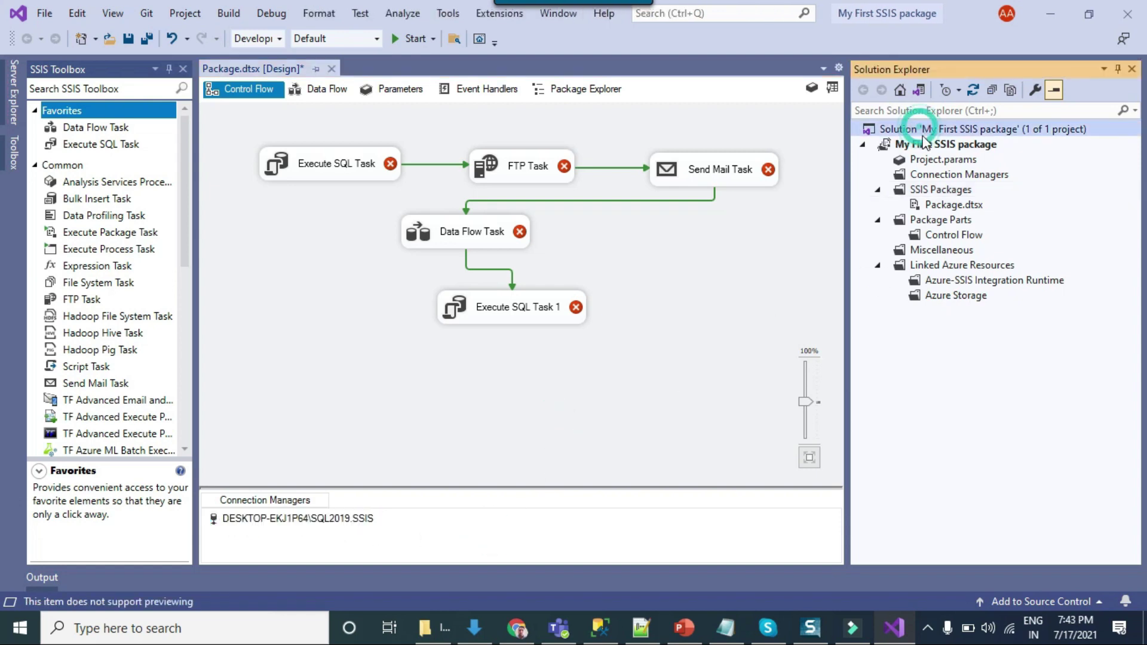
click(940, 190)
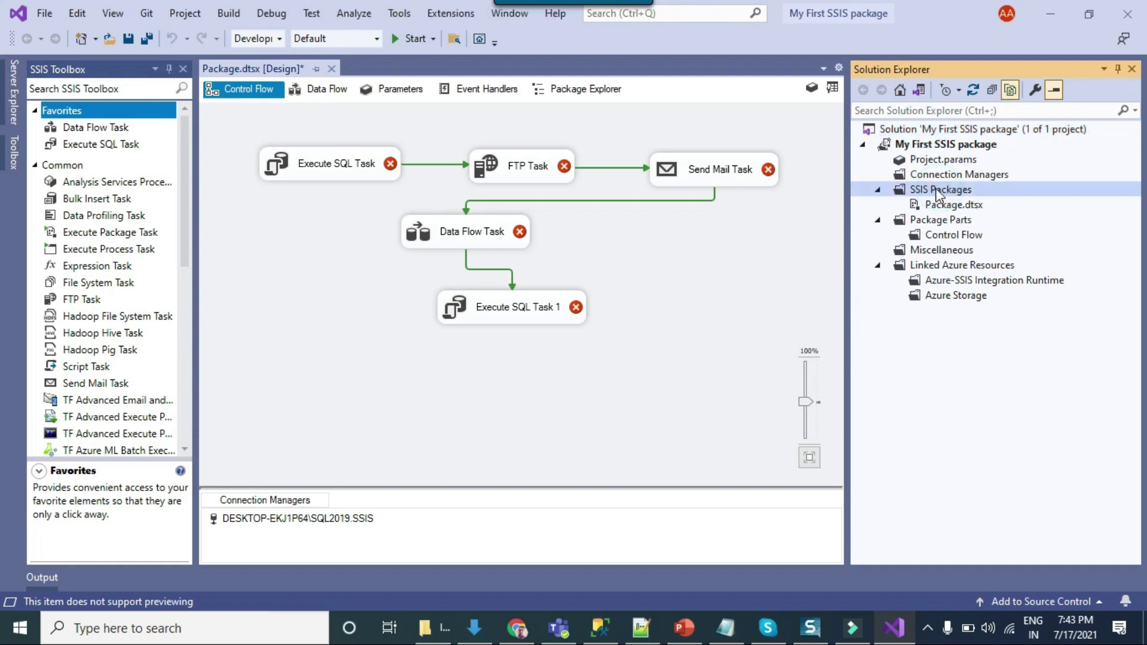
click(942, 160)
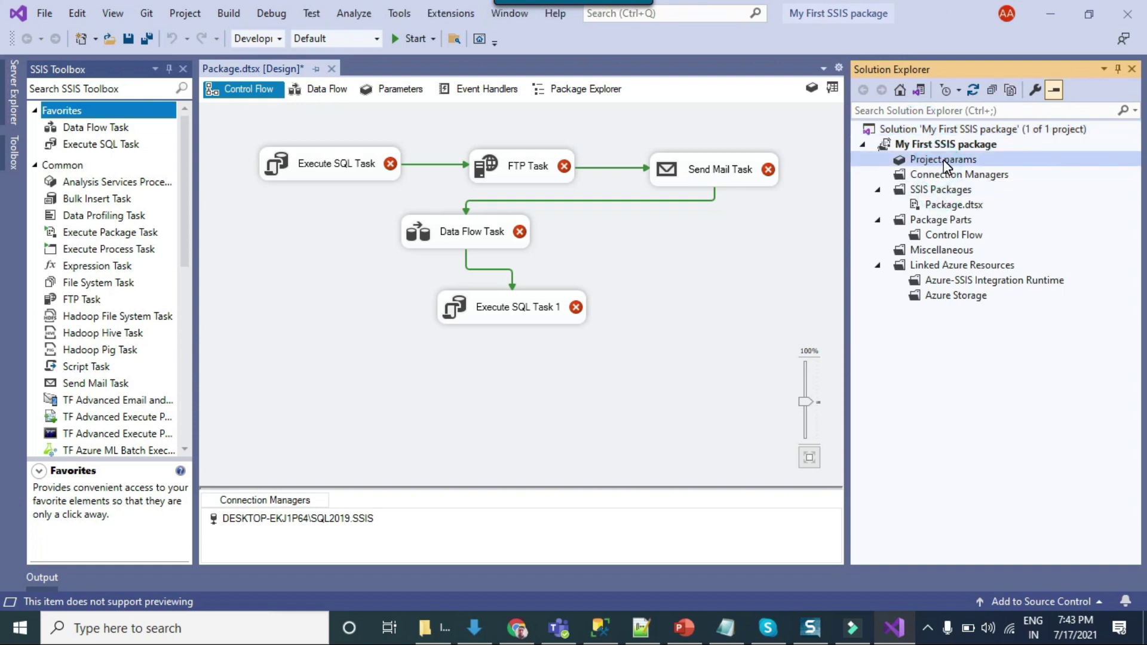
right_click(943, 159)
click(909, 192)
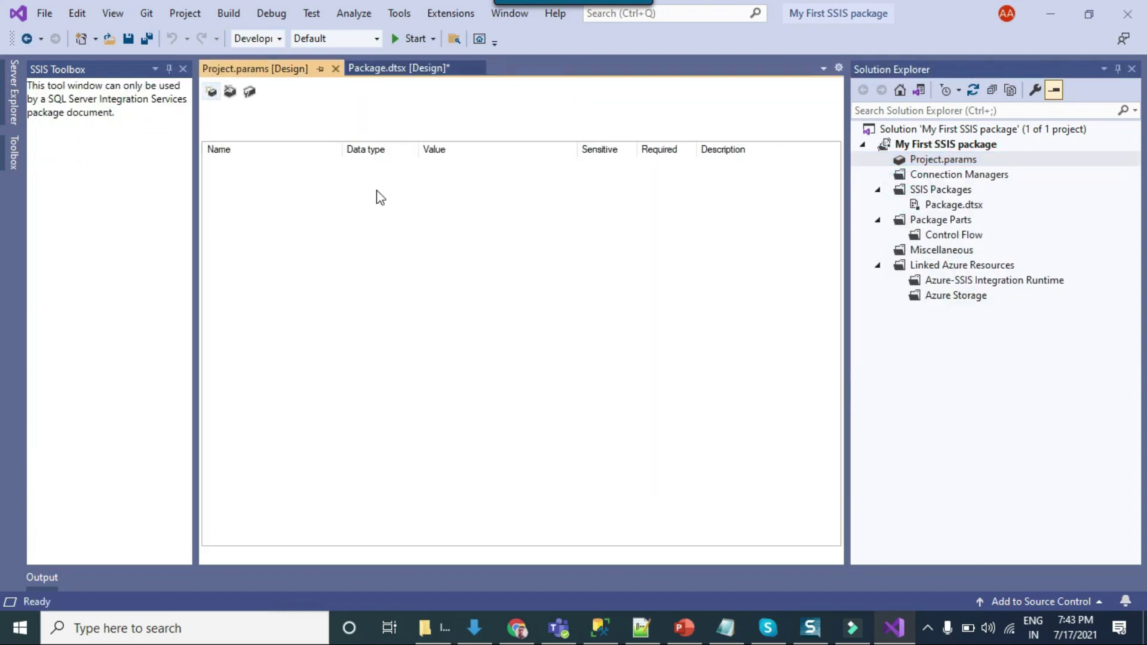
click(335, 68)
click(923, 174)
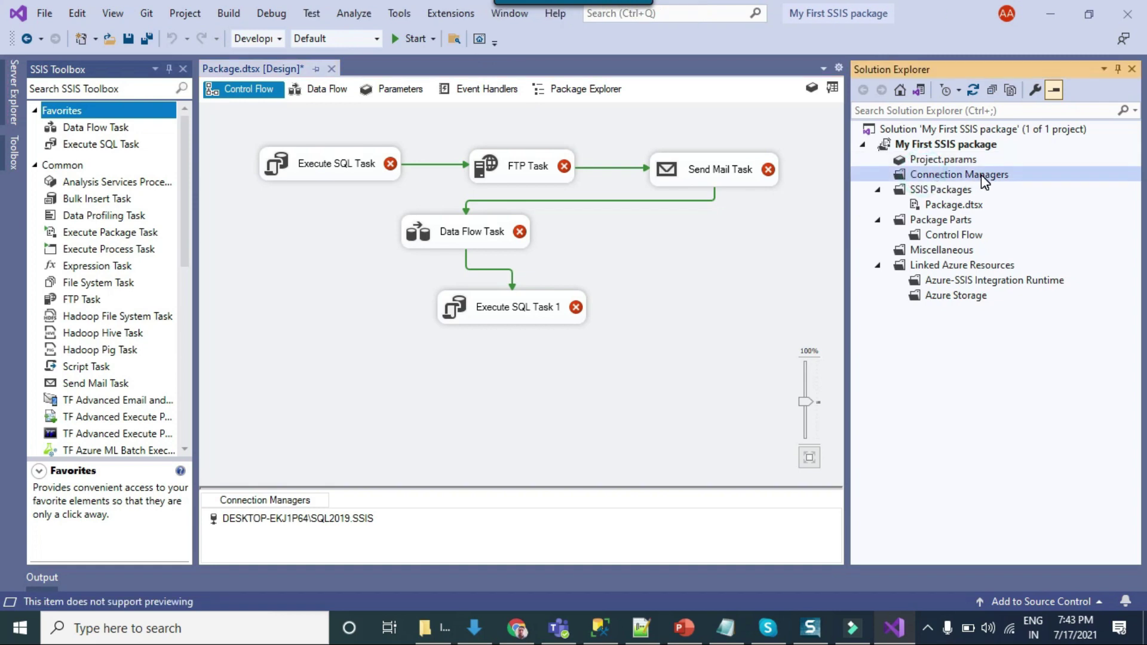
click(674, 356)
click(333, 530)
click(932, 190)
click(794, 263)
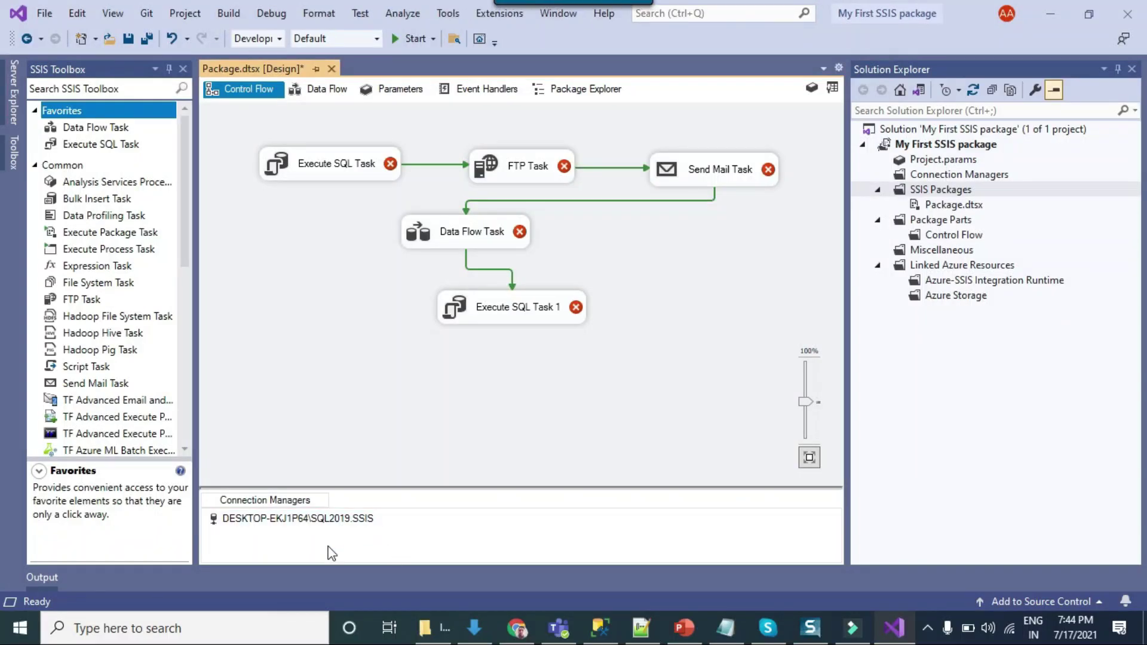
Try to convert the package's OLE DB connection manager to a project connection under its default name
right_click(322, 525)
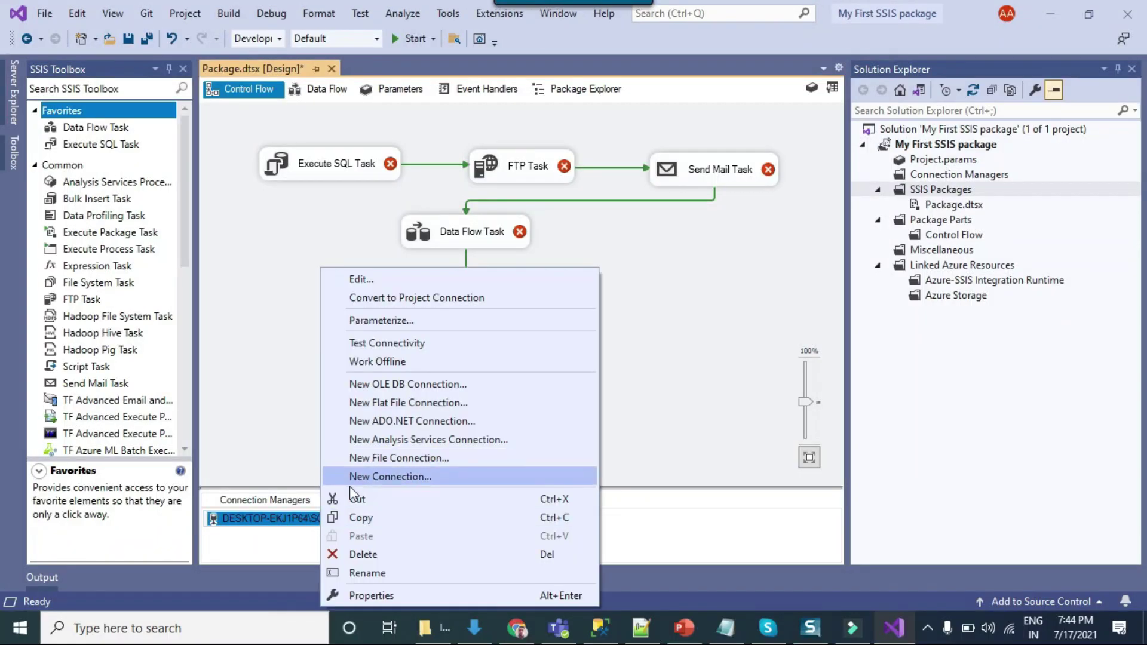
click(422, 298)
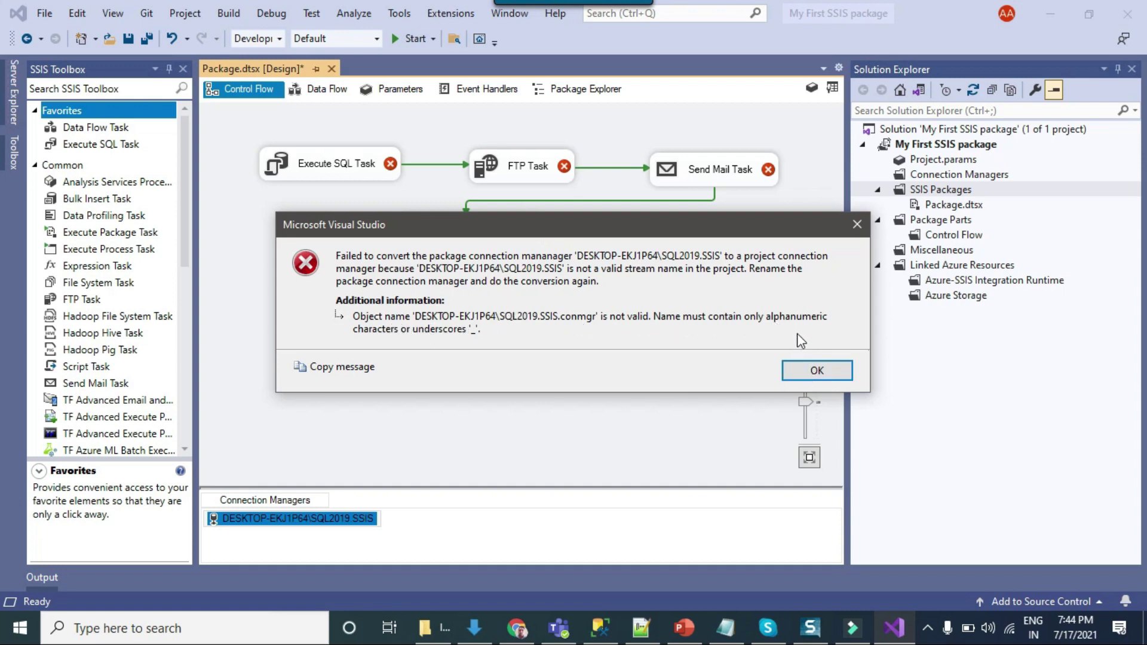
click(814, 370)
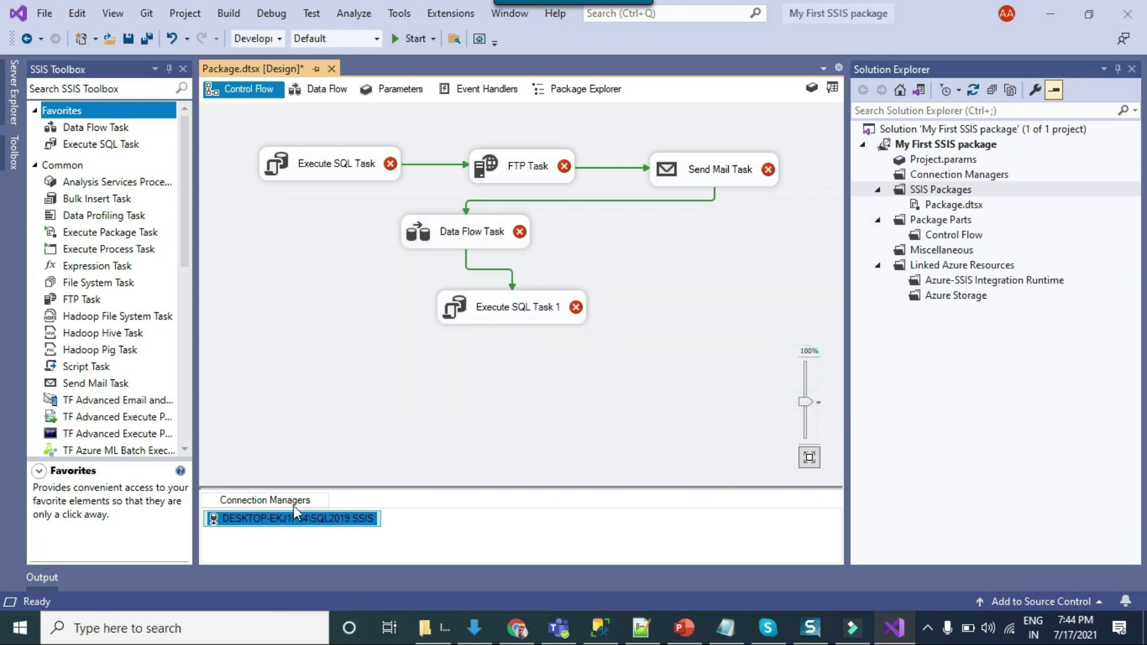
Rename the OLE DB connection manager to sql_con
right_click(289, 507)
click(354, 573)
text(sql_con)
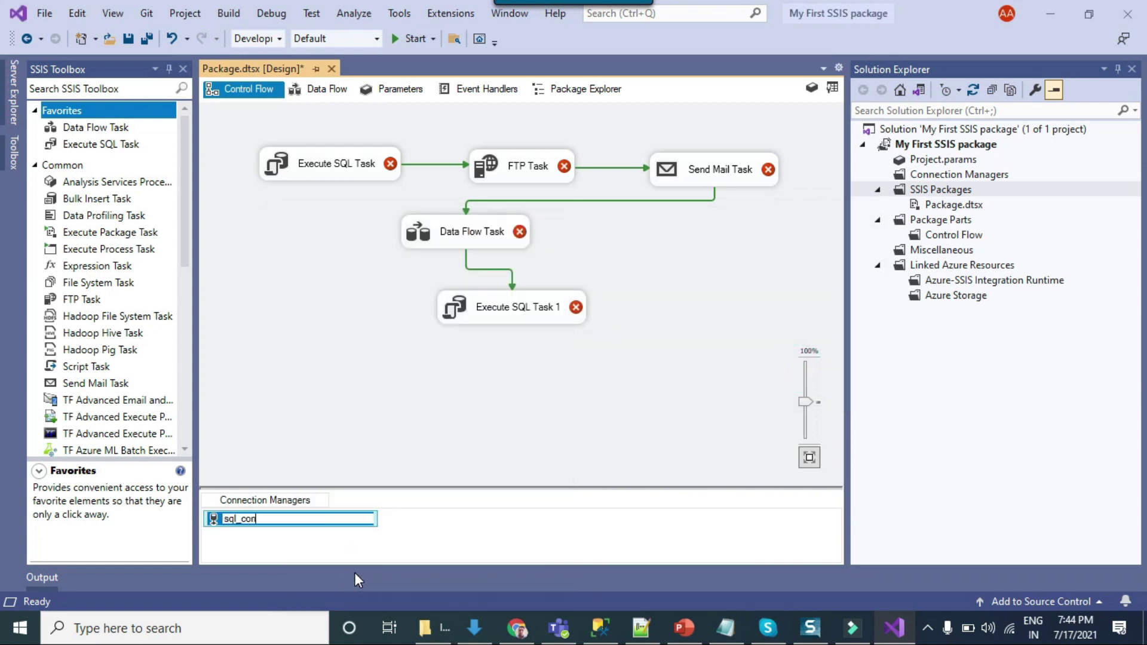
key(Return)
click(440, 417)
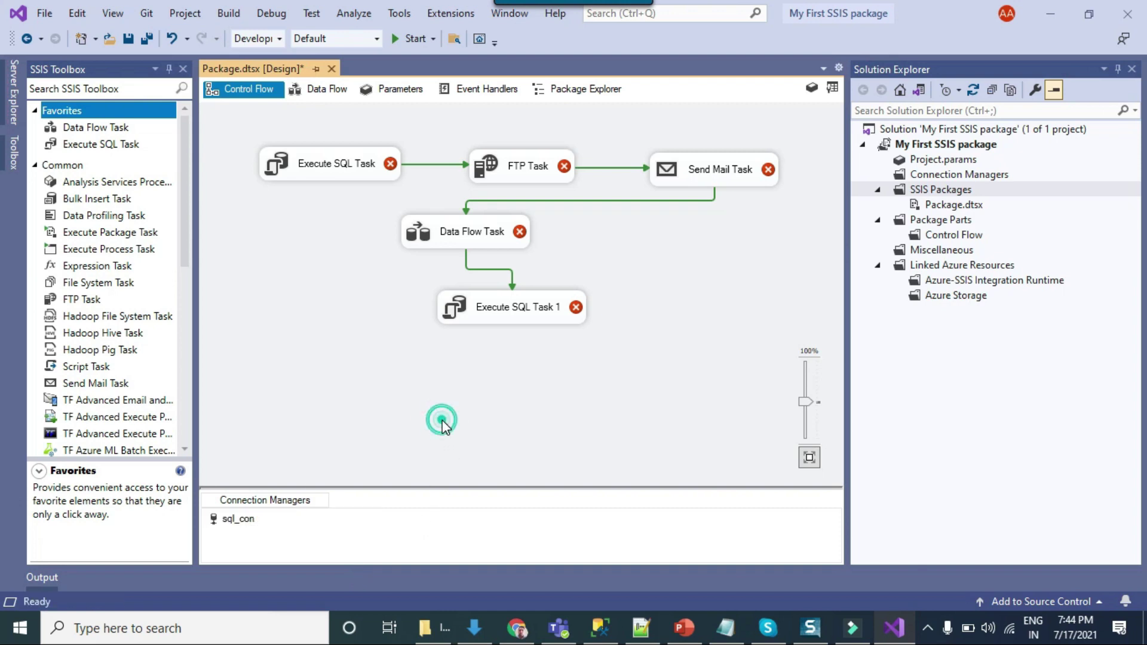
Convert the sql_con connection manager to a project connection and locate it in the solution's Connection Managers folder
right_click(242, 519)
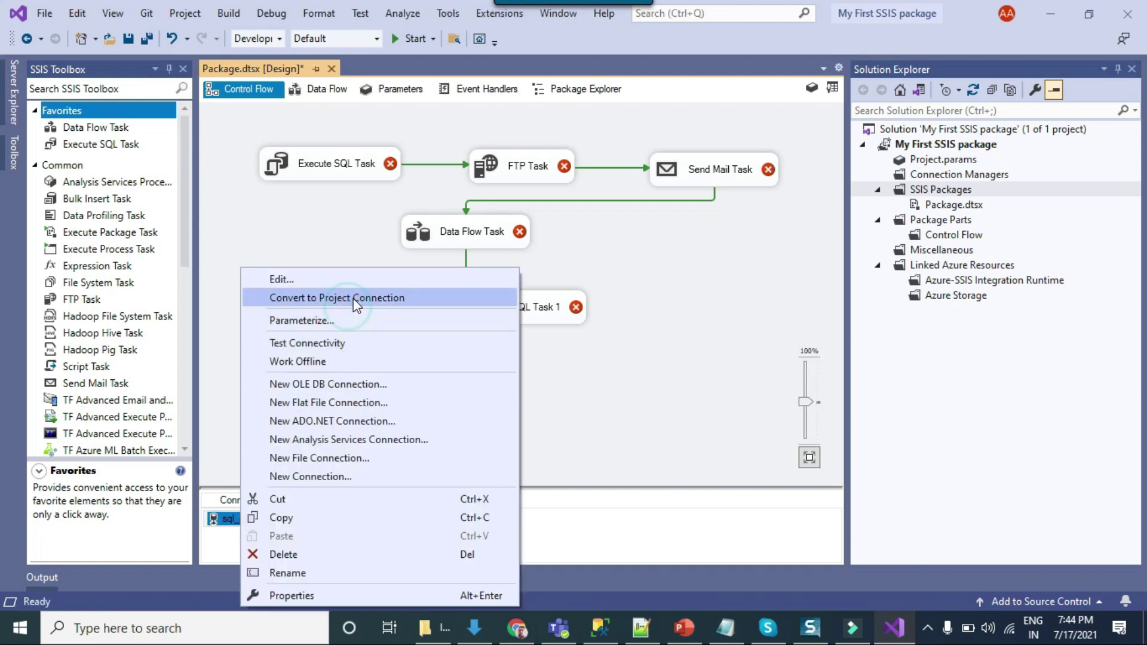
click(334, 298)
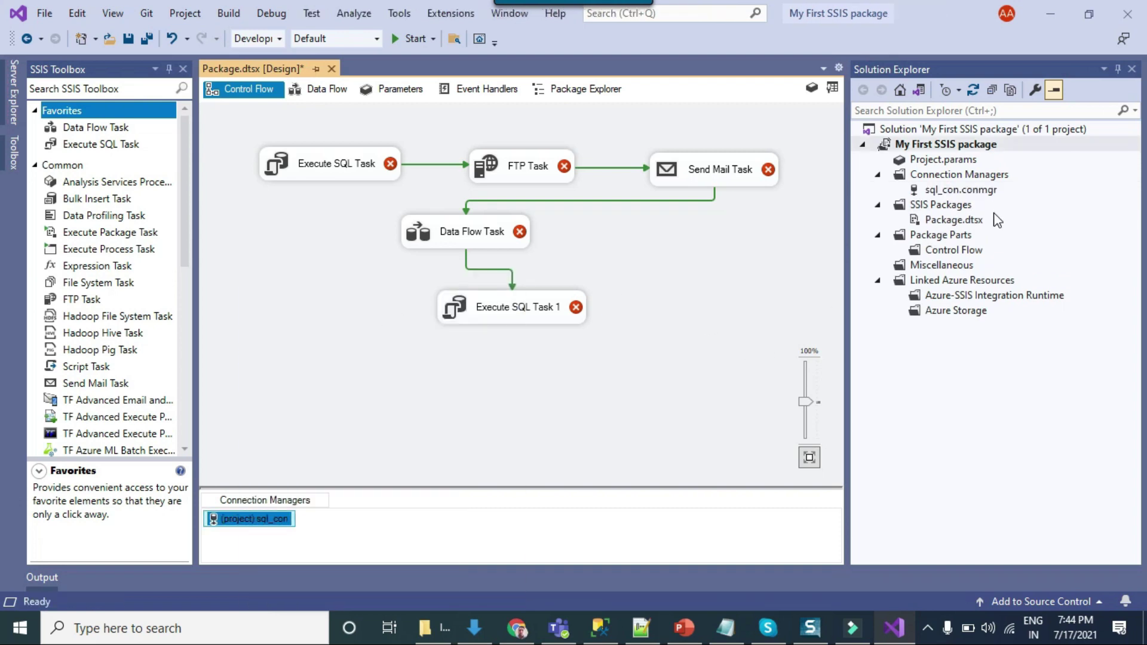
click(956, 190)
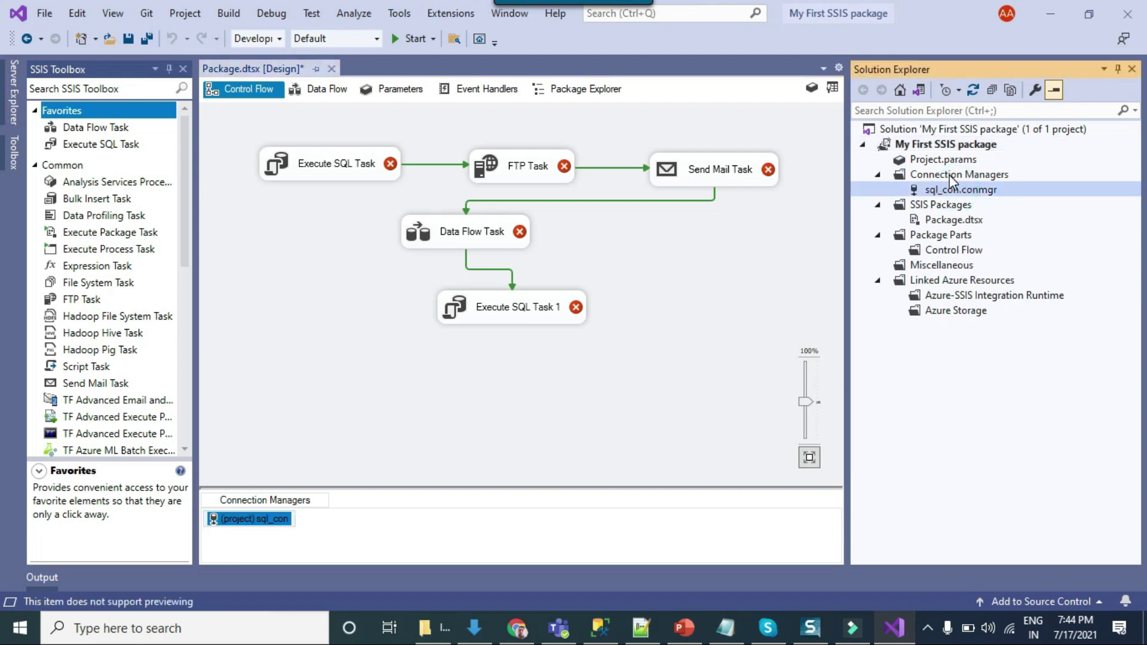
click(948, 174)
click(958, 191)
Add a new SSIS package to the project's SSIS Packages folder
click(950, 205)
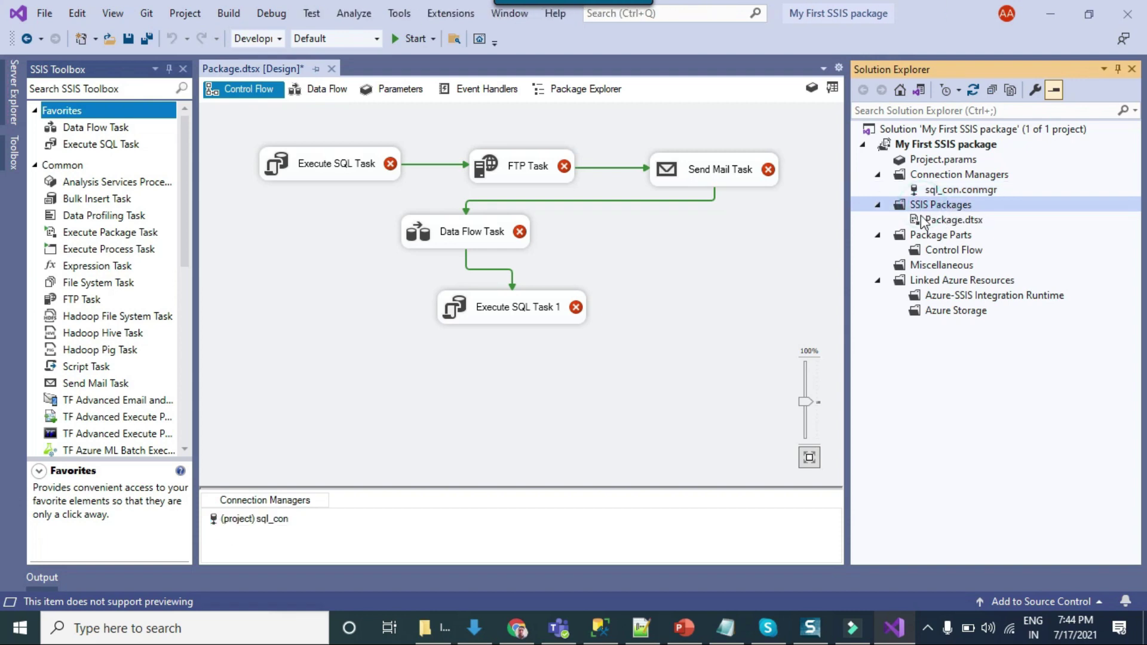
right_click(951, 206)
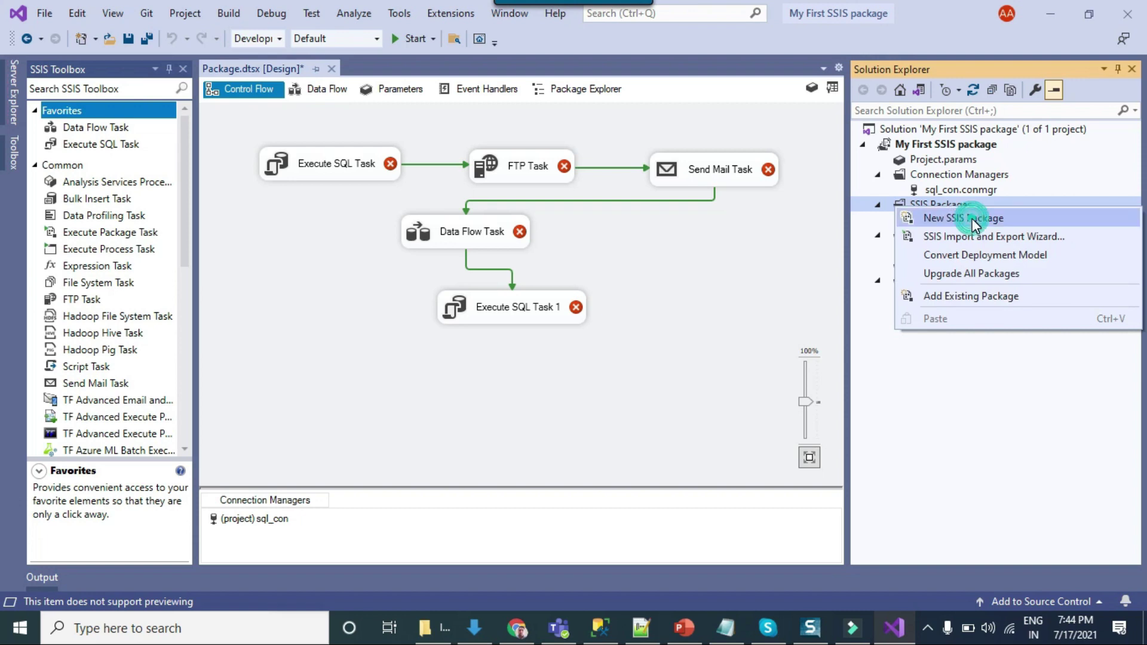
click(966, 218)
Examine the package location options for adding a copy of an existing package, and cancel without adding one
right_click(954, 205)
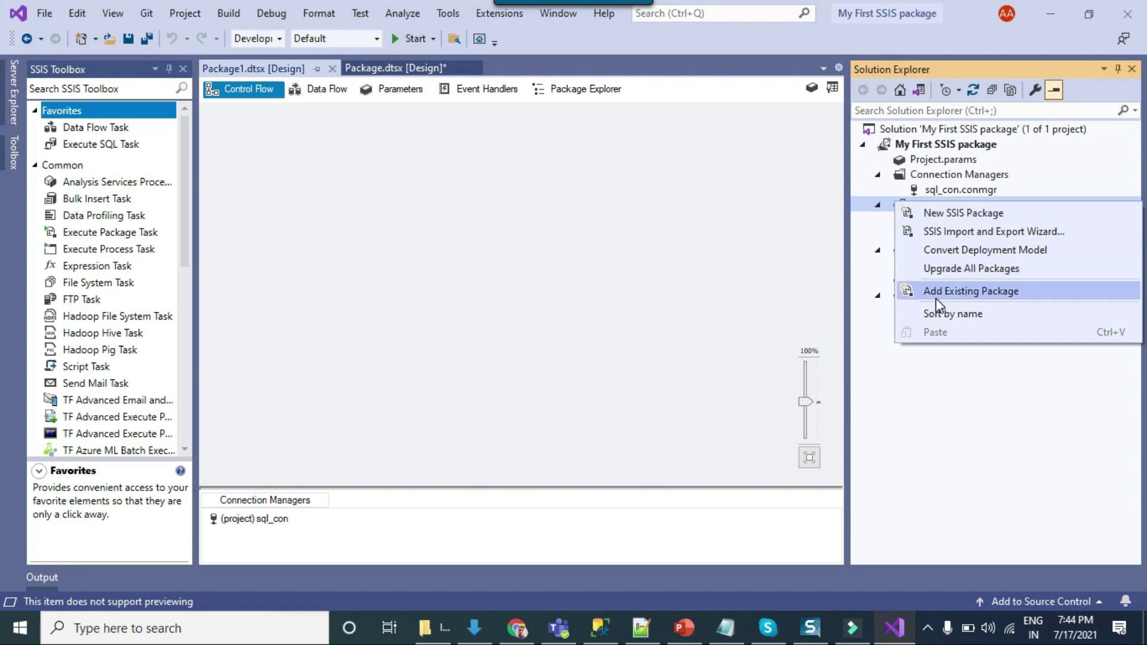
click(1004, 293)
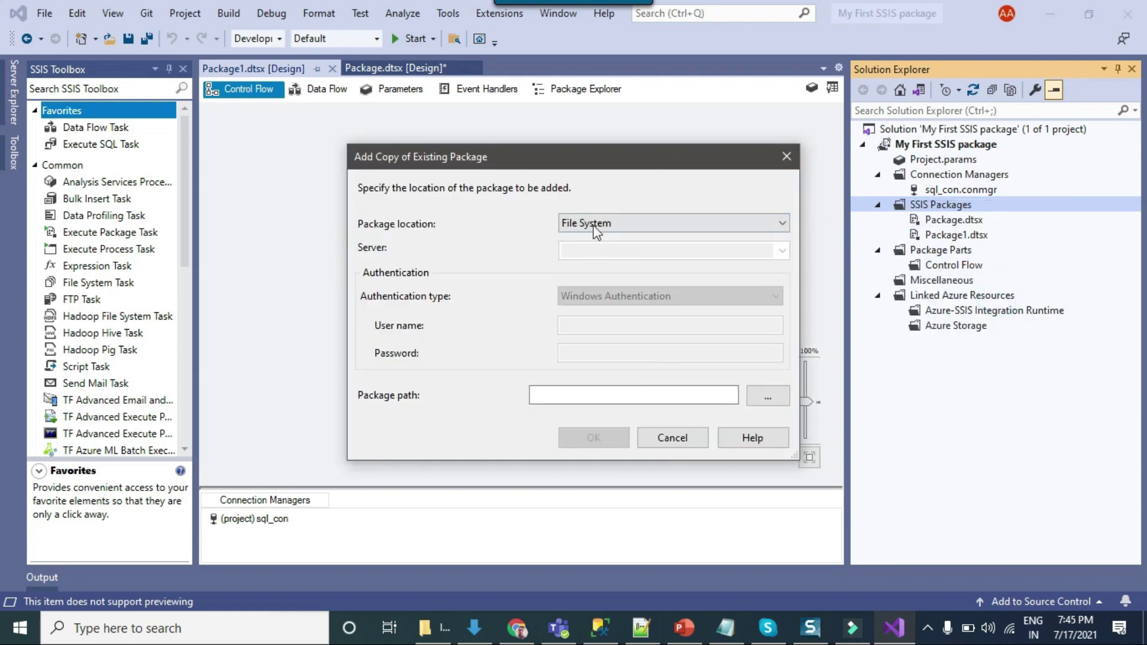
click(655, 219)
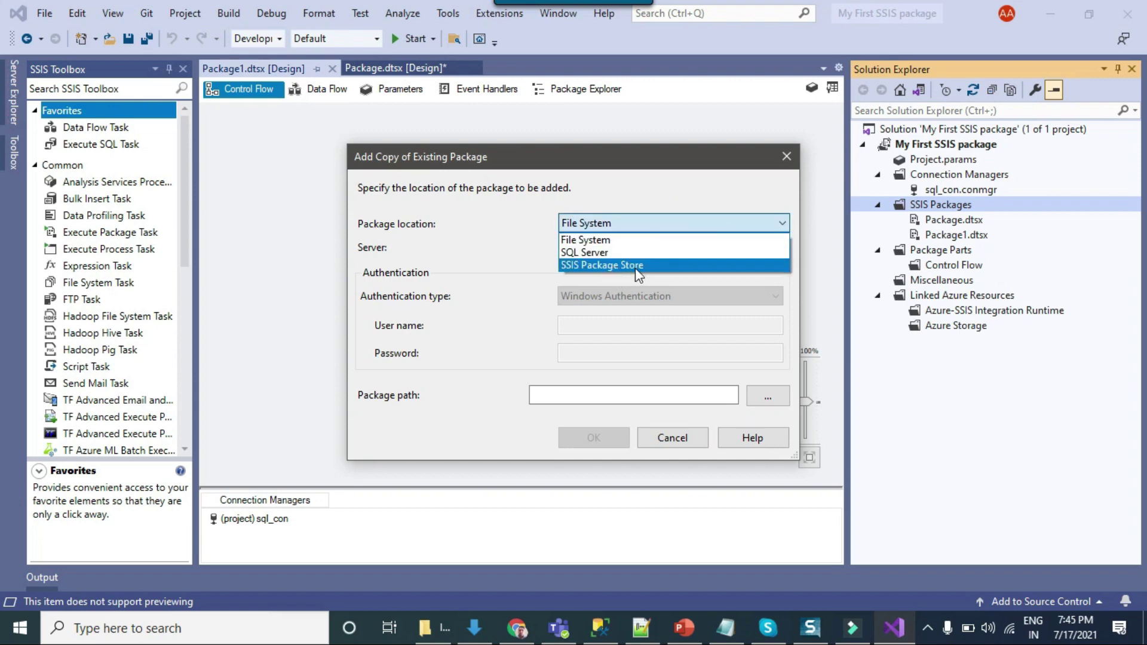
click(651, 284)
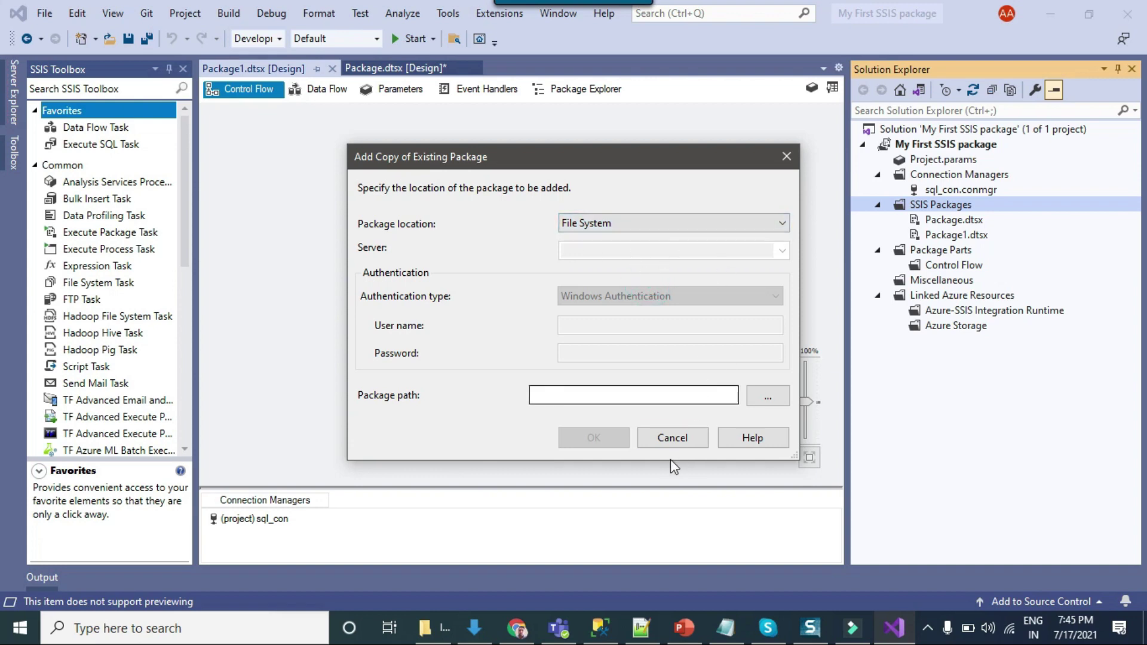
click(672, 439)
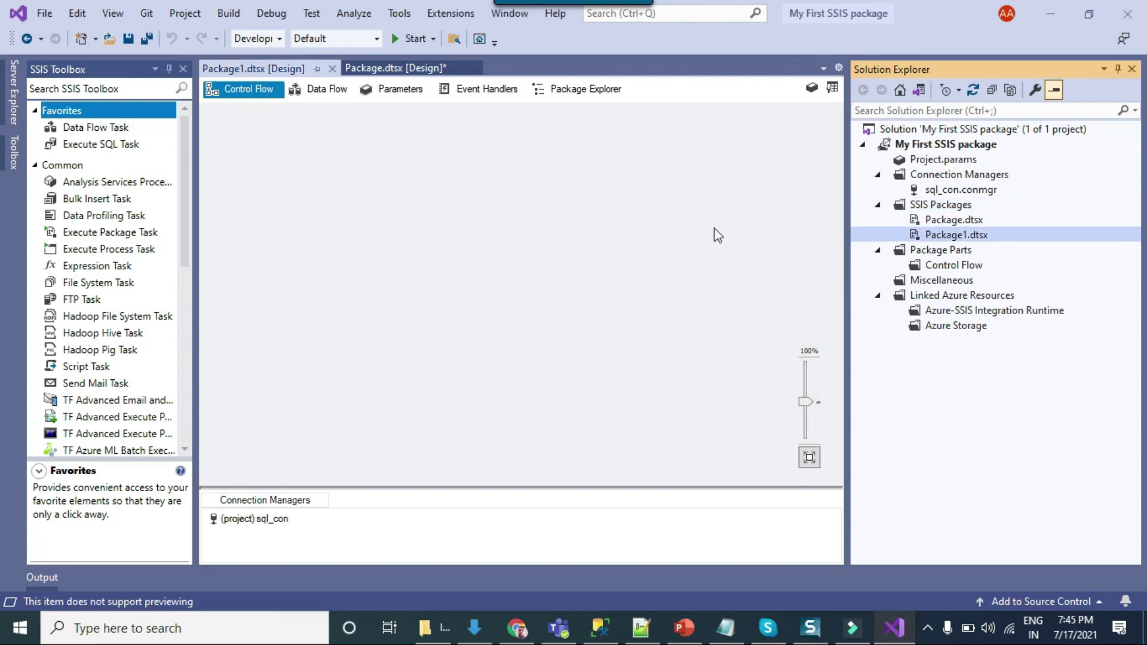
Show the Output window and close it
click(546, 248)
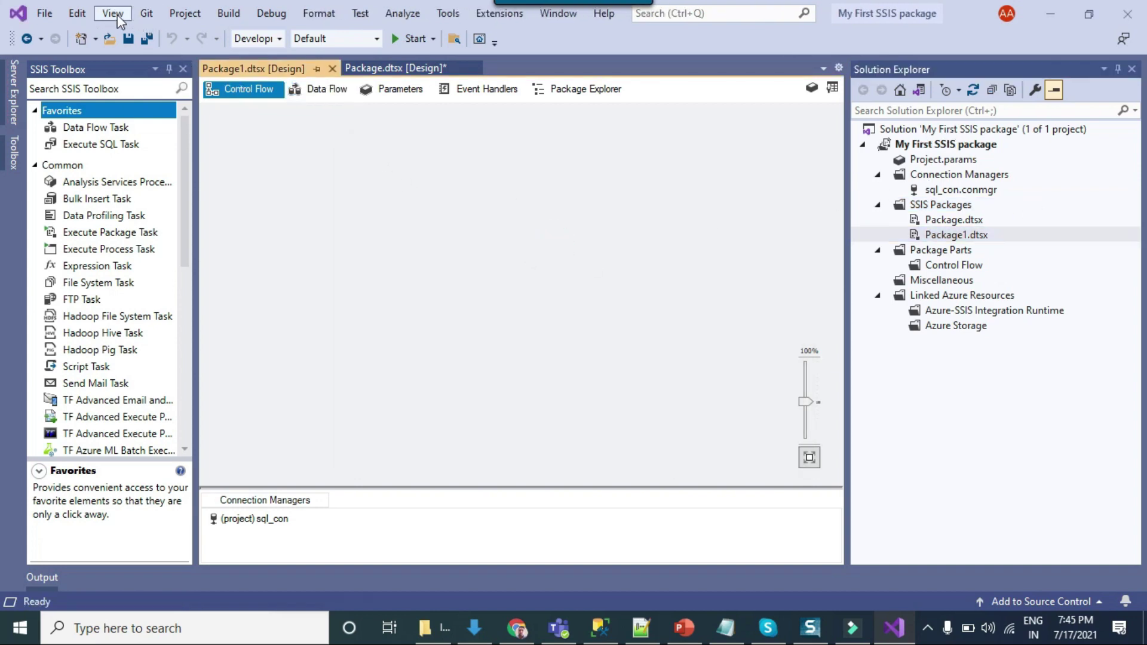
click(119, 13)
click(153, 341)
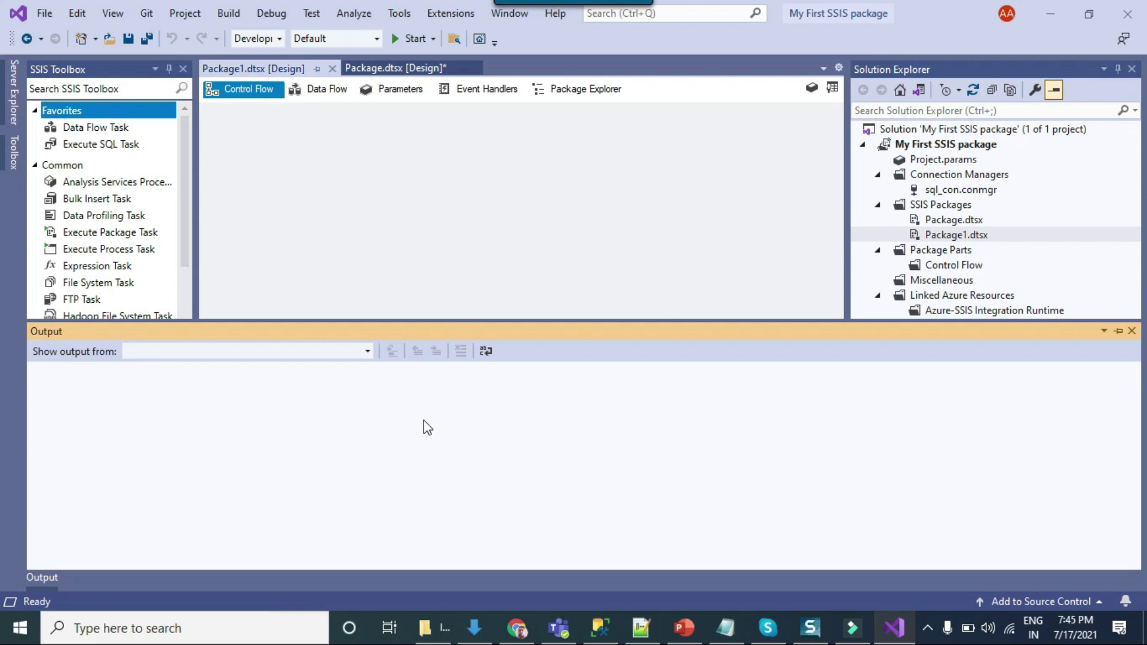
click(1132, 331)
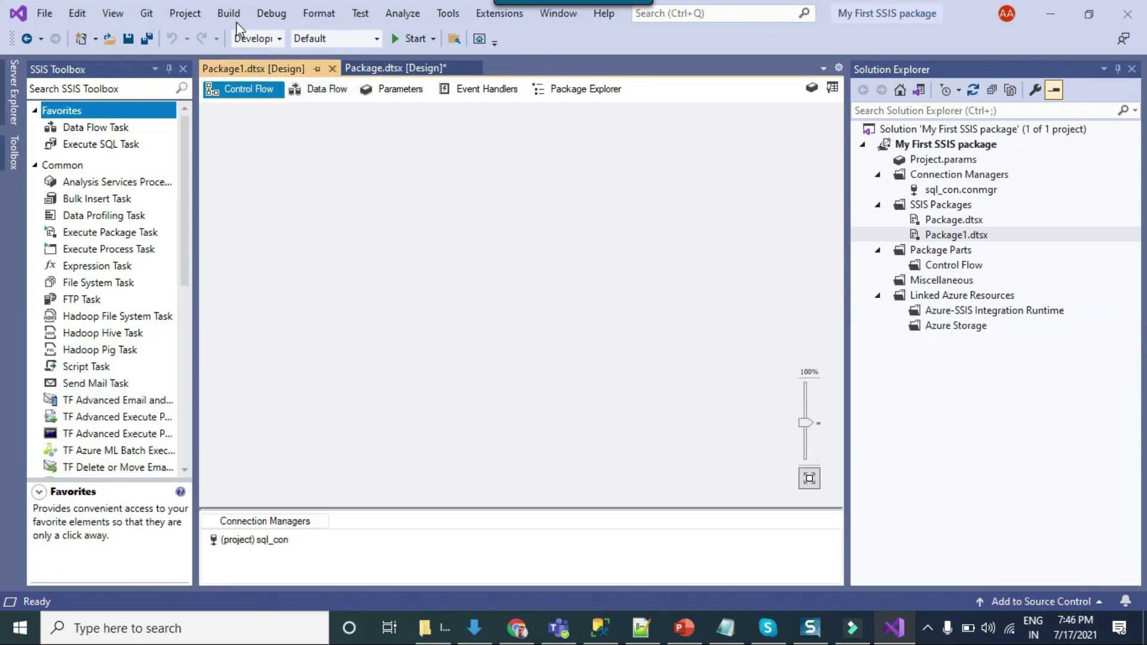
Examine which windows are available for debugging, including Output, without opening any of them
click(280, 14)
mouse_move(514, 32)
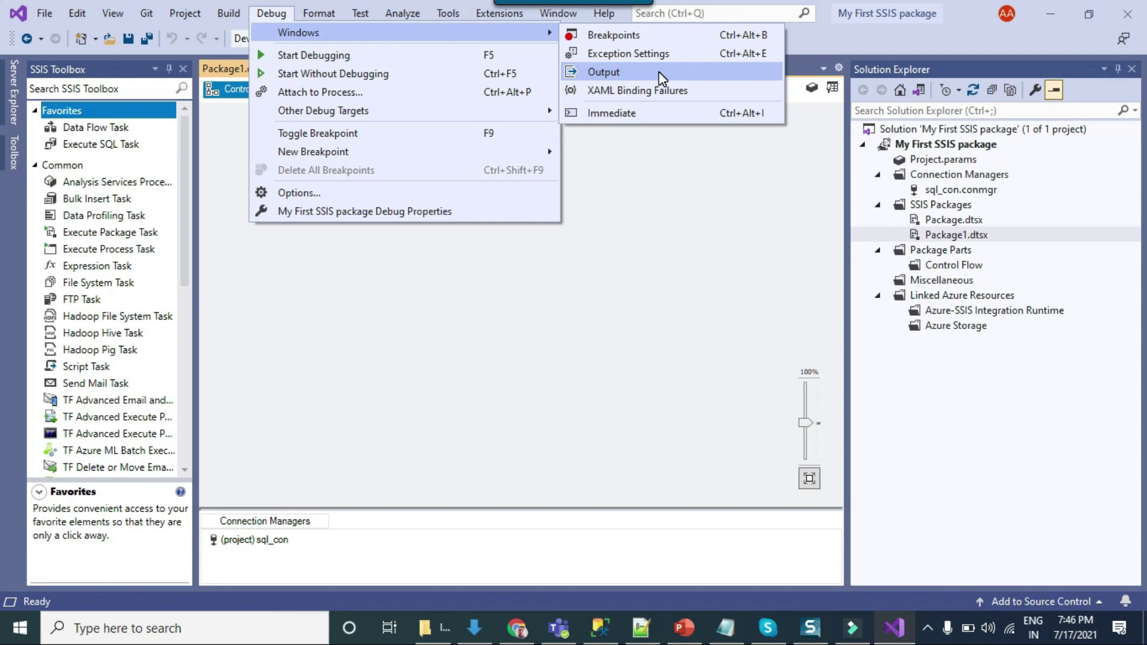
click(593, 255)
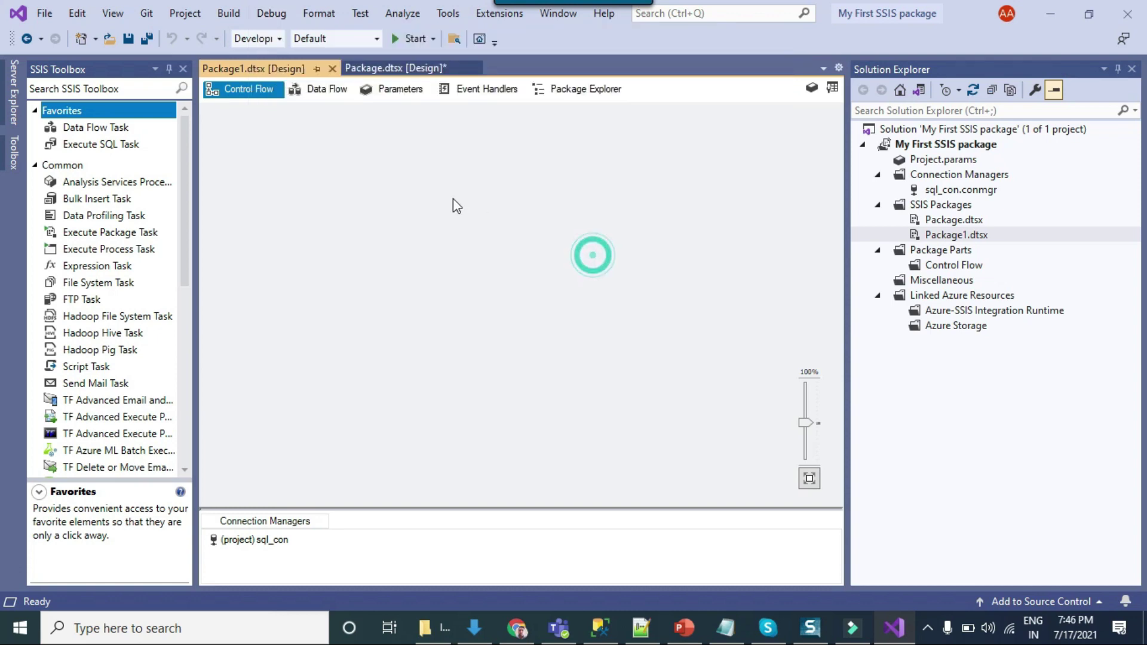
Delete all tasks from the control flow of Package.dtsx
click(399, 70)
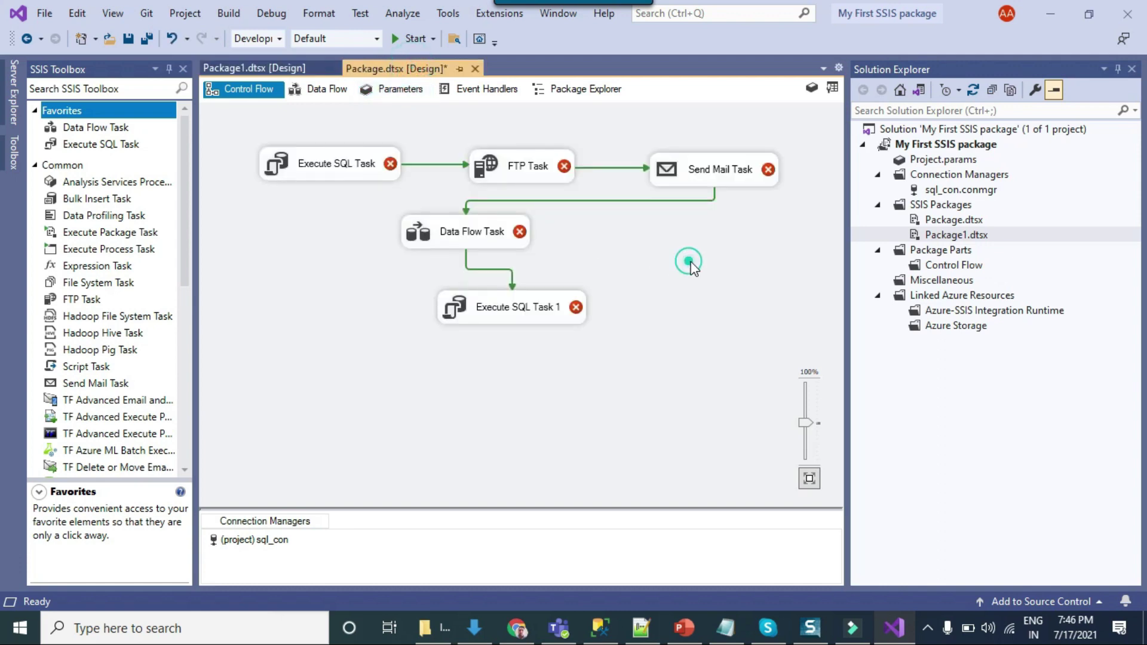
key(ctrl+a)
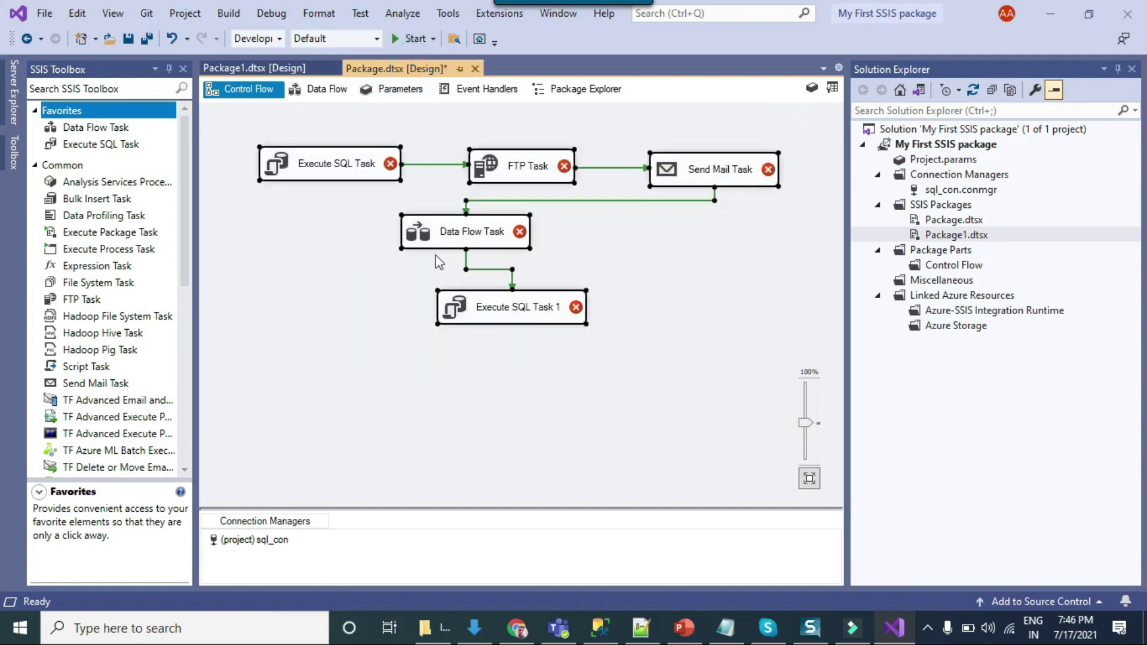
right_click(520, 169)
click(592, 338)
click(739, 347)
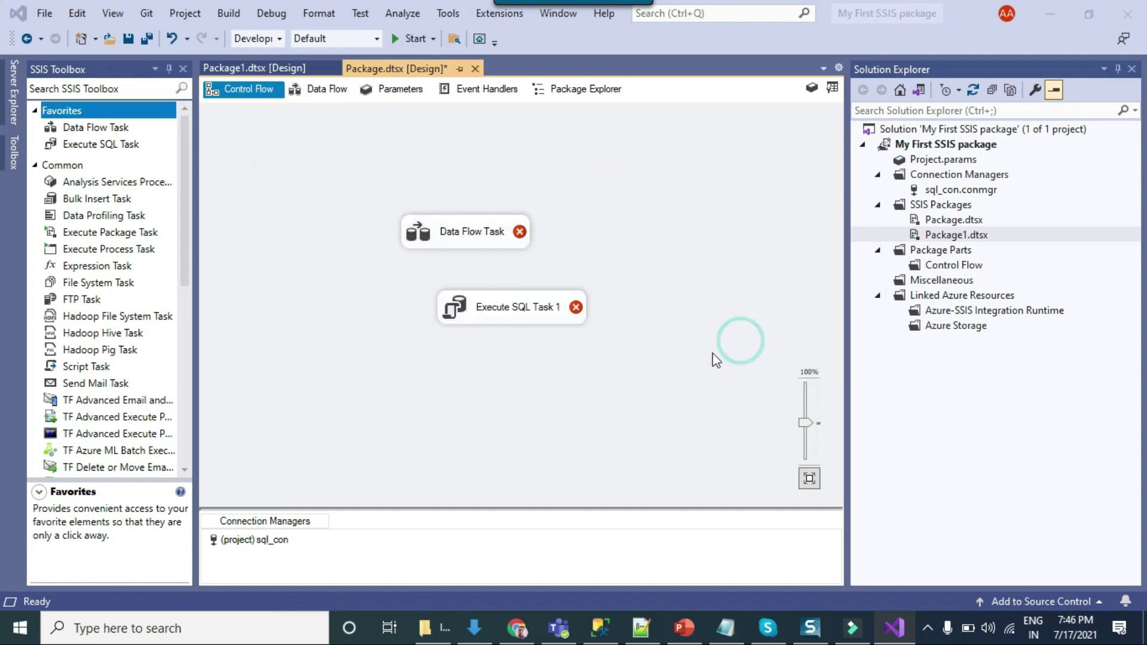
Delete the sql_con project connection manager
right_click(266, 541)
click(328, 553)
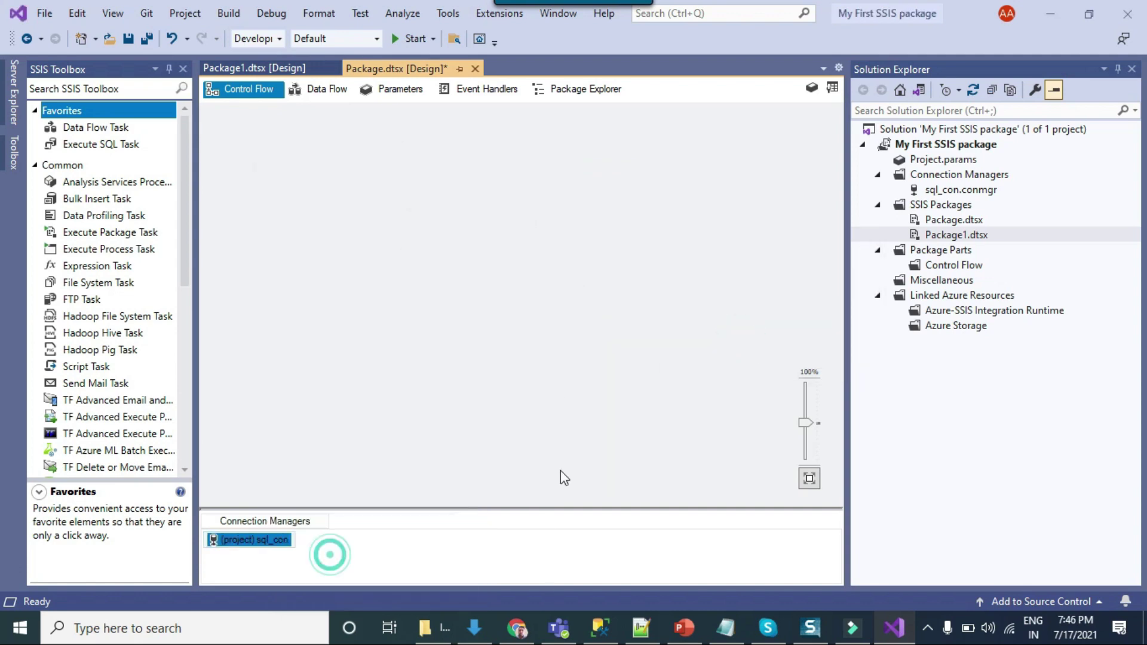
click(720, 346)
click(598, 231)
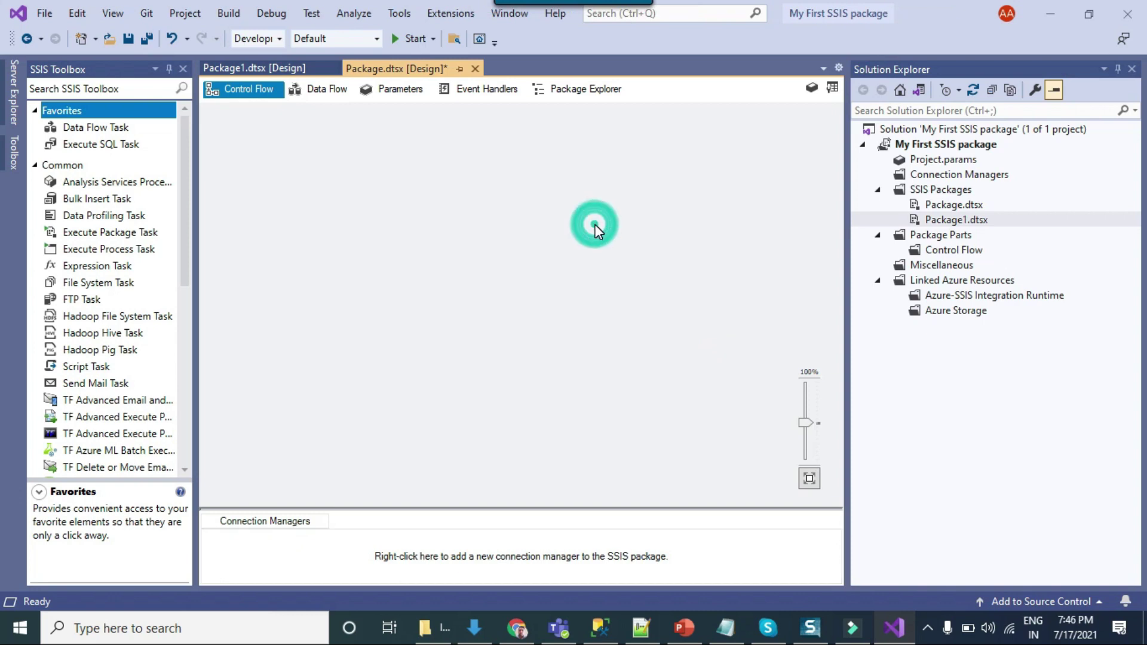
Permanently delete Package1.dtsx from the SSIS project
right_click(947, 222)
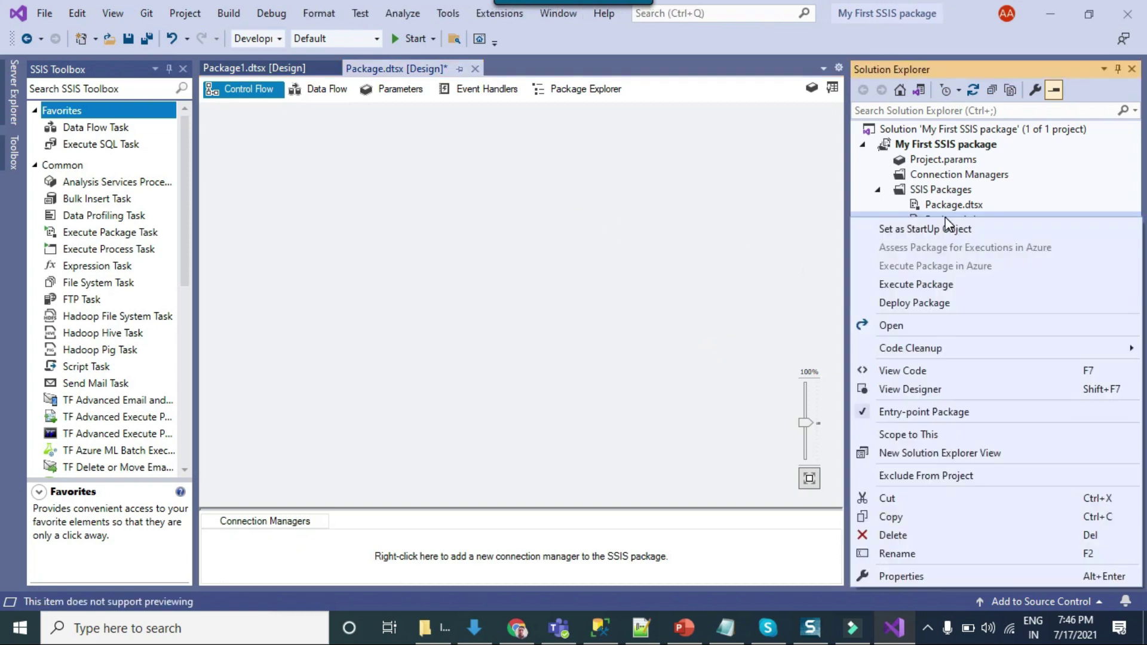
click(929, 536)
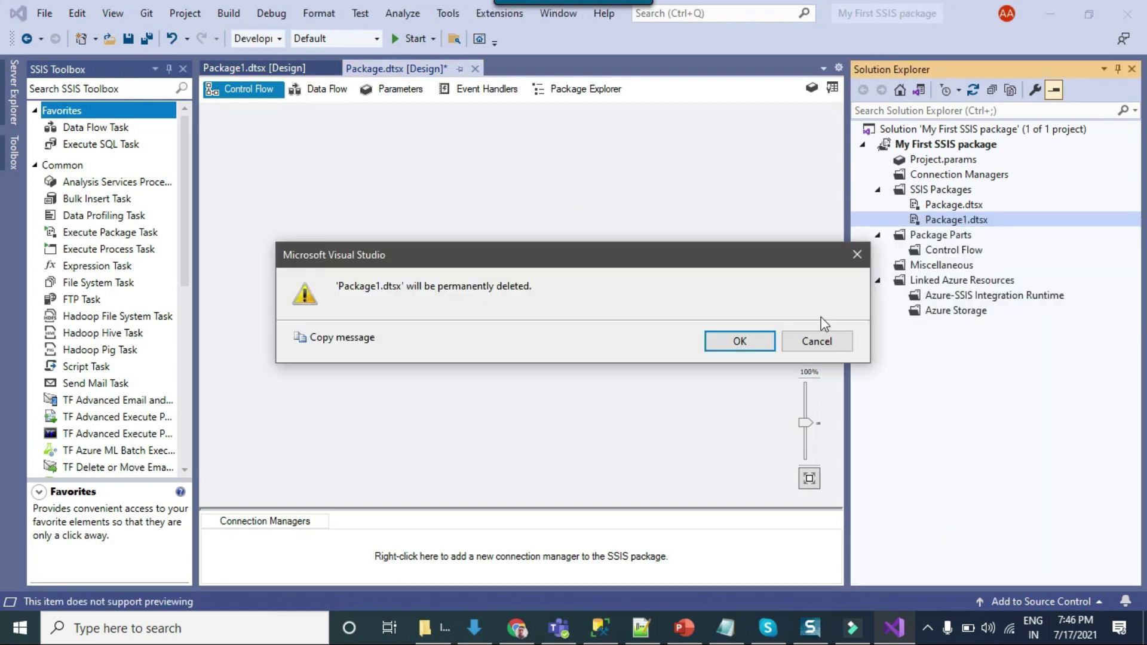
click(739, 341)
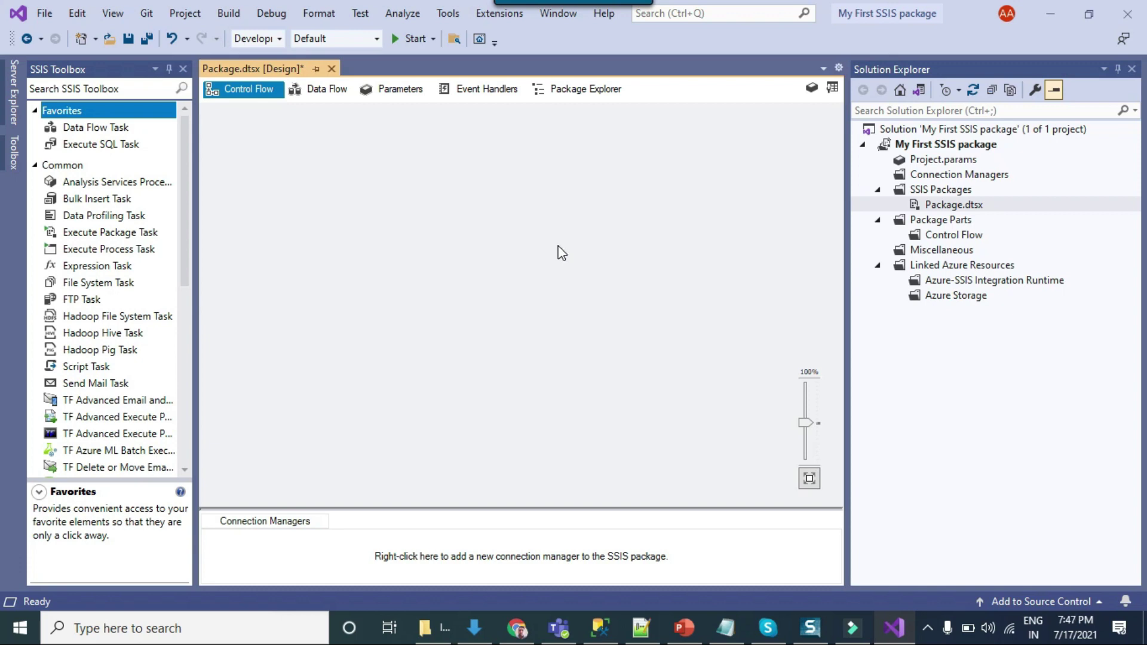
Switch to Chrome and open mockaroo.com at its list of data fields
click(517, 628)
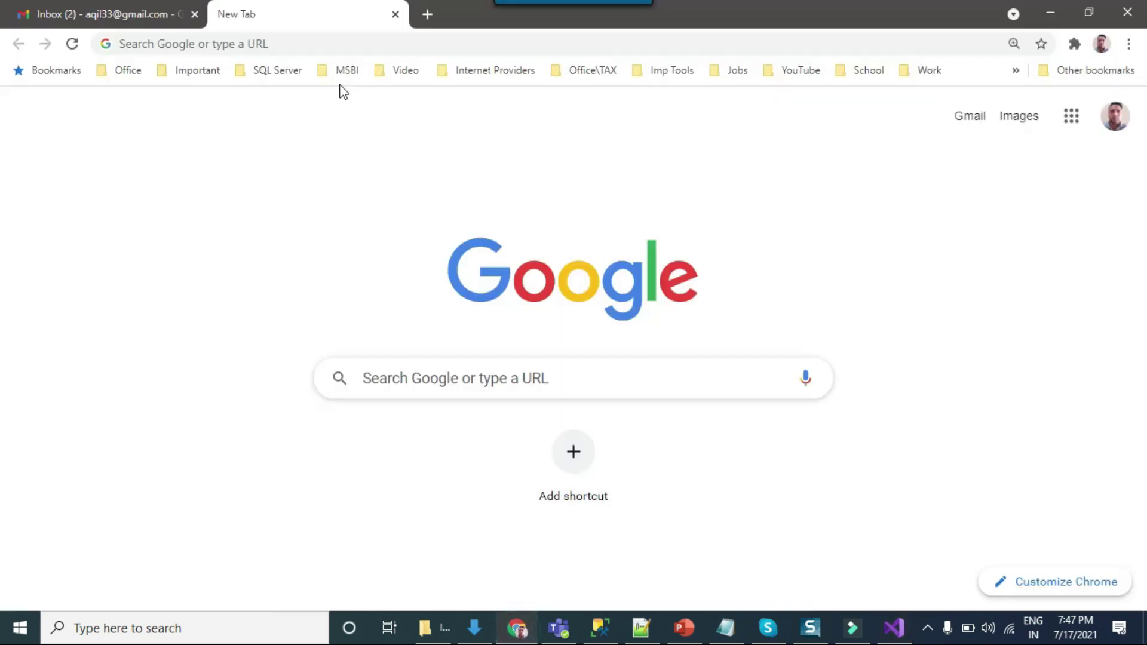
click(319, 45)
text(mo)
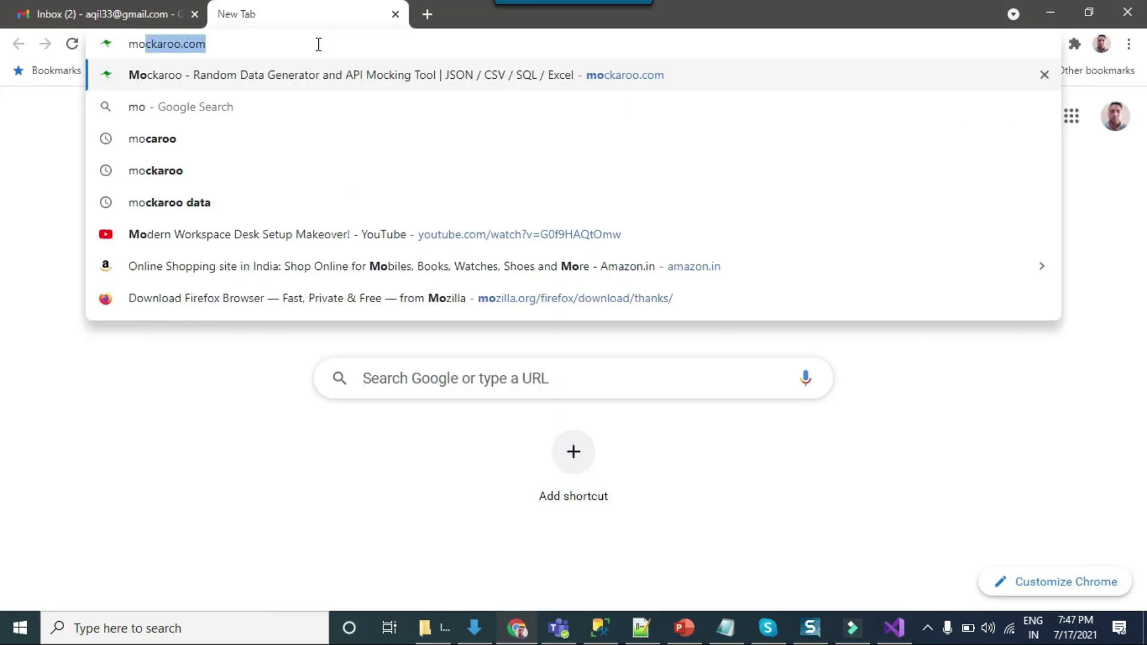
key(Return)
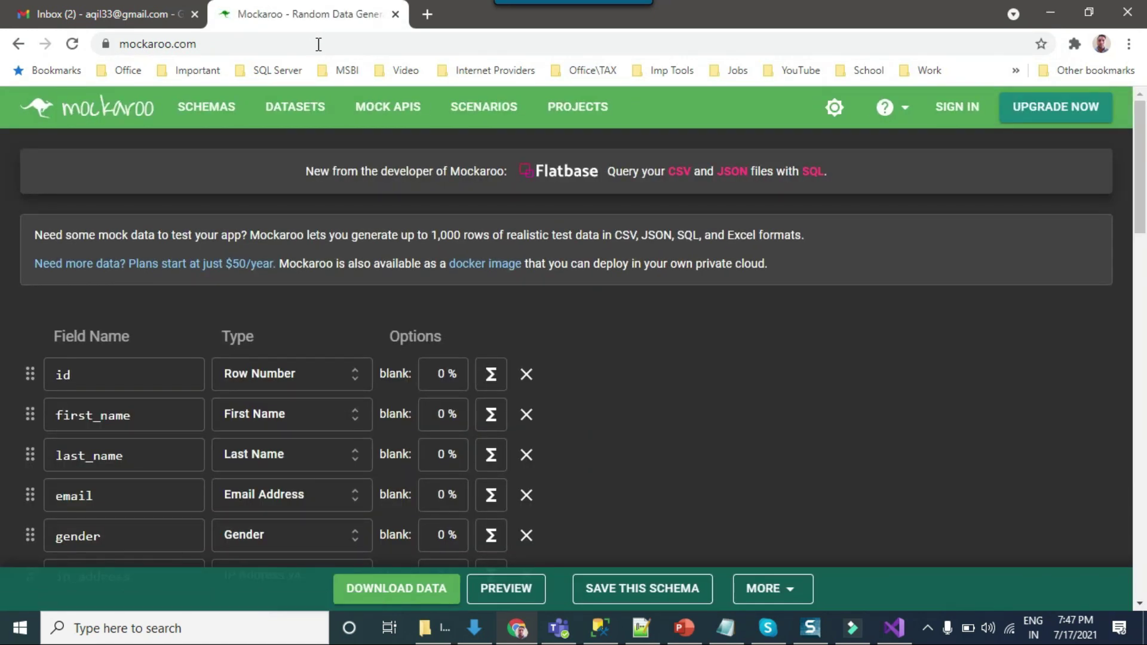
scroll(786, 304, down, 1)
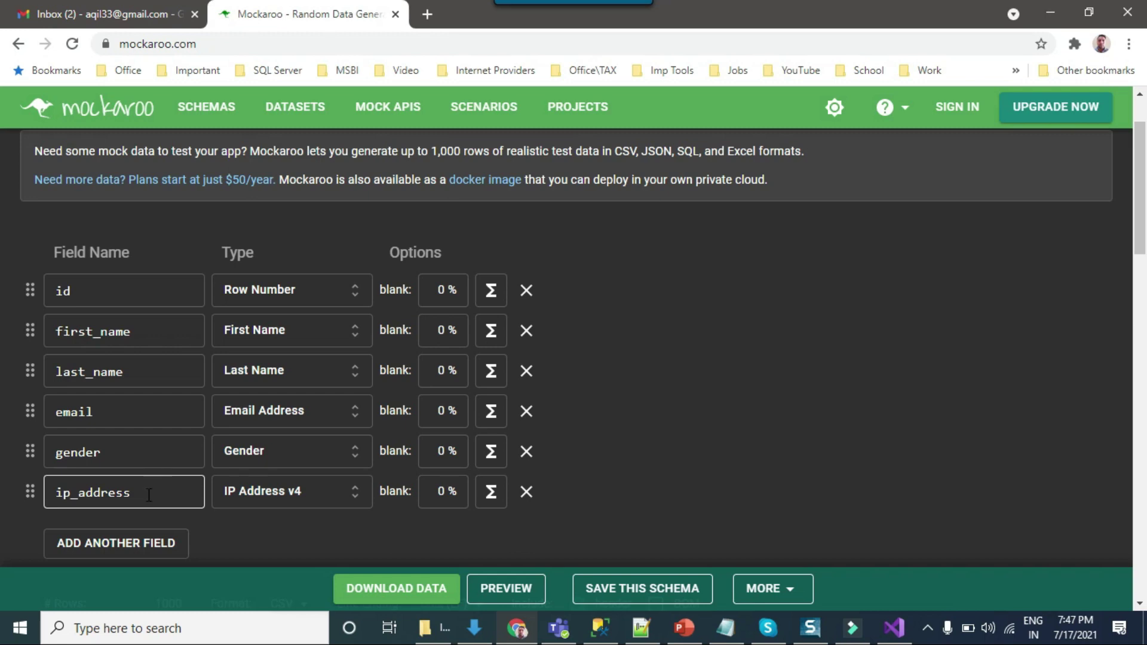
Examine the data types offered for the ip_address field, including the Nature, Personal and IT categories
click(274, 489)
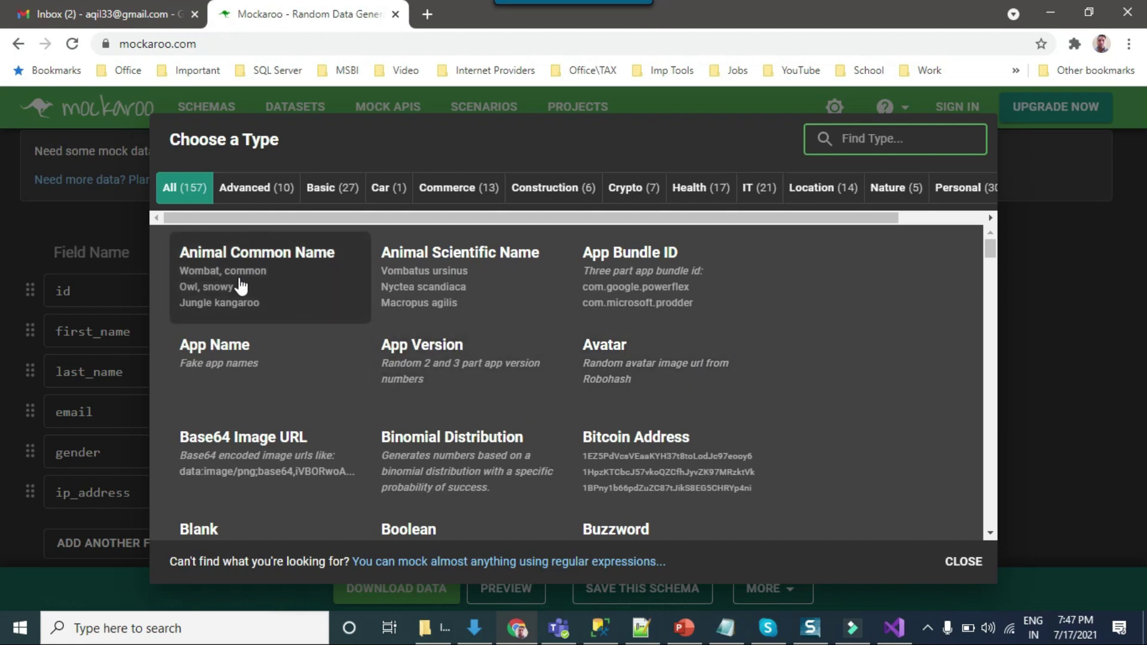
scroll(278, 352, down, 3)
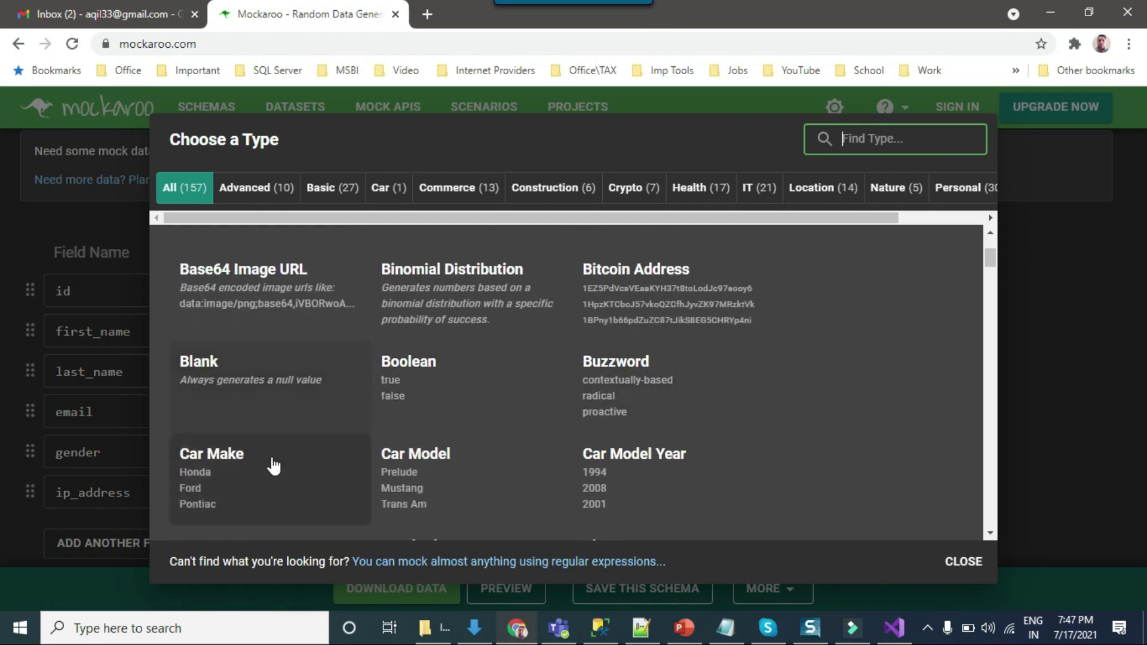
scroll(243, 472, down, 1)
scroll(456, 358, up, 1)
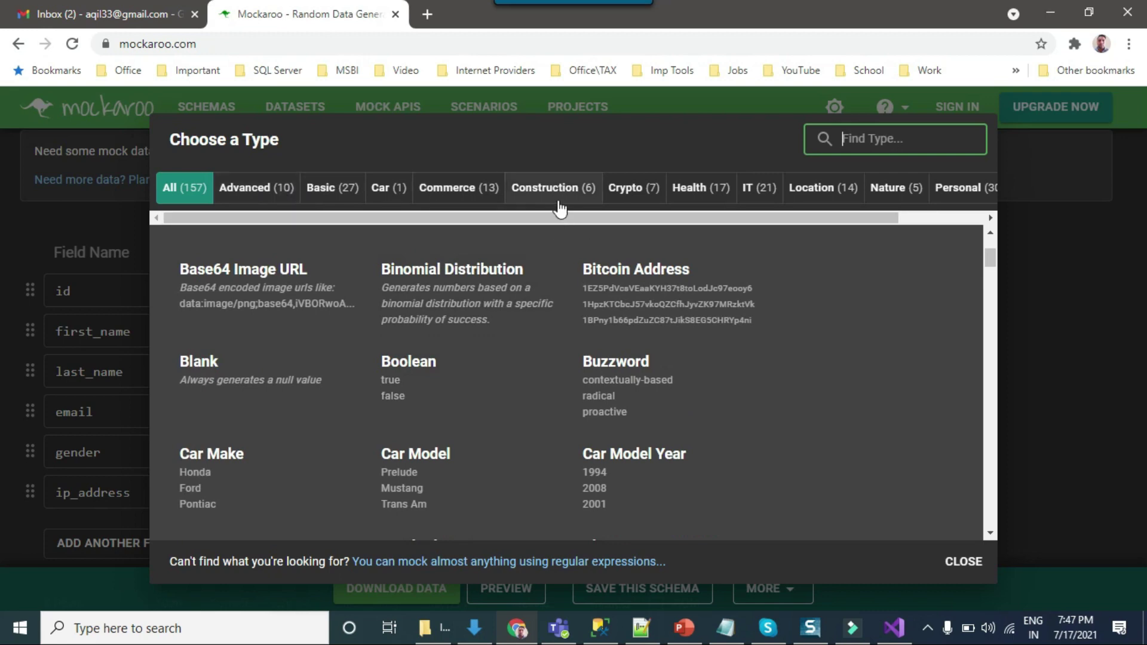
click(885, 193)
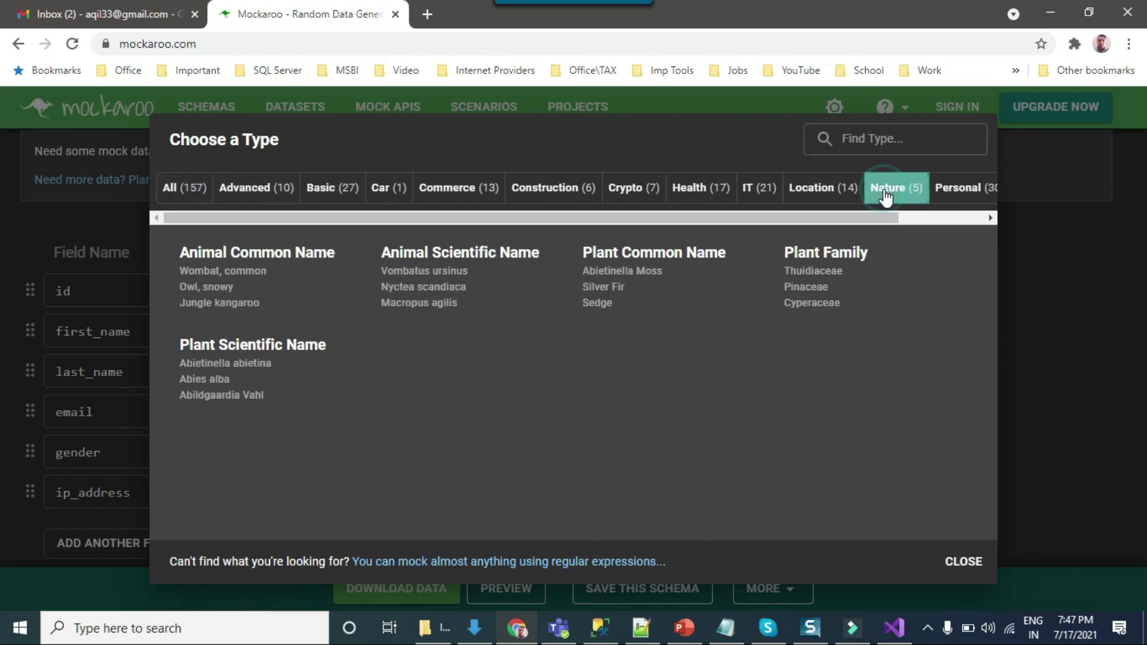
key(Right)
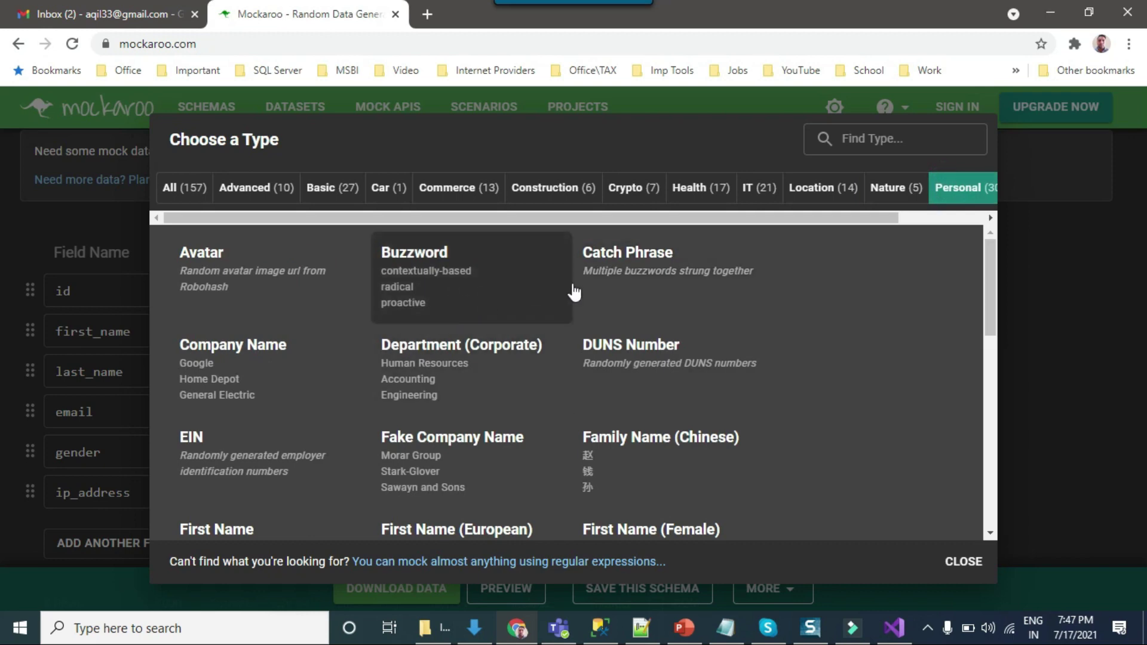
scroll(494, 464, down, 1)
scroll(470, 482, down, 1)
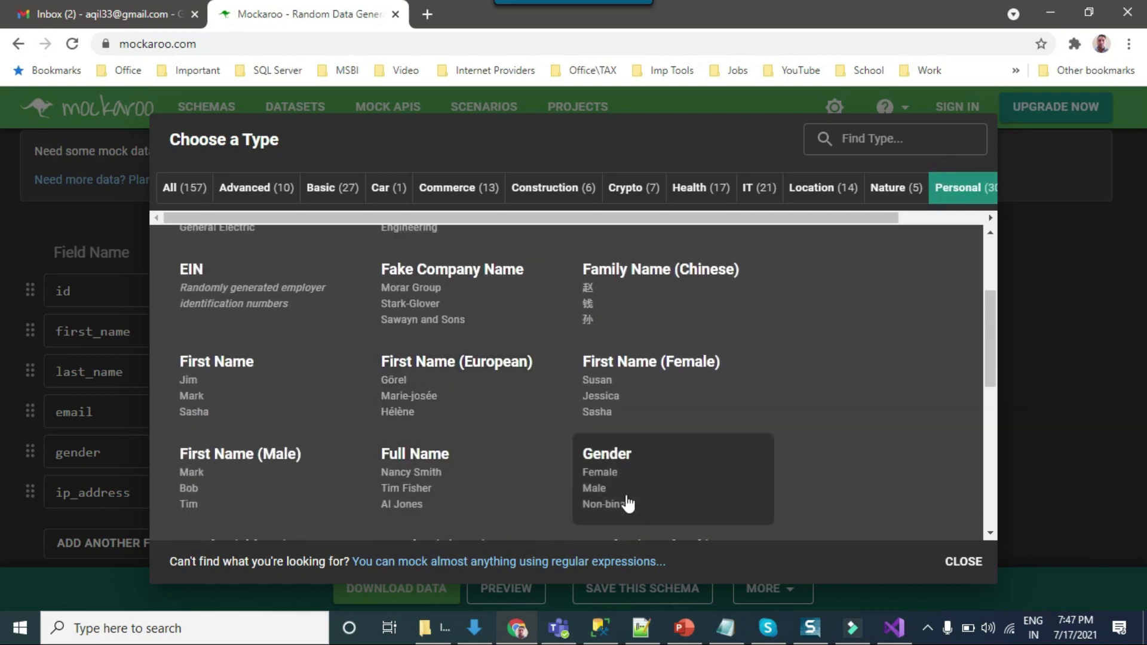
scroll(625, 501, down, 2)
scroll(536, 477, down, 3)
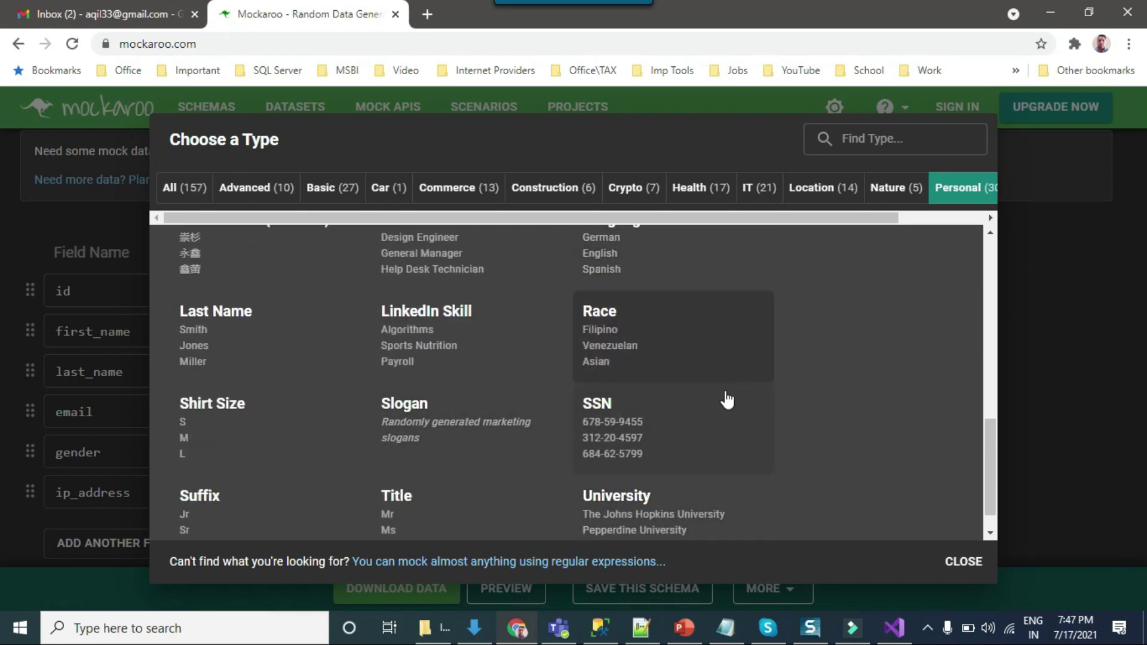
click(767, 192)
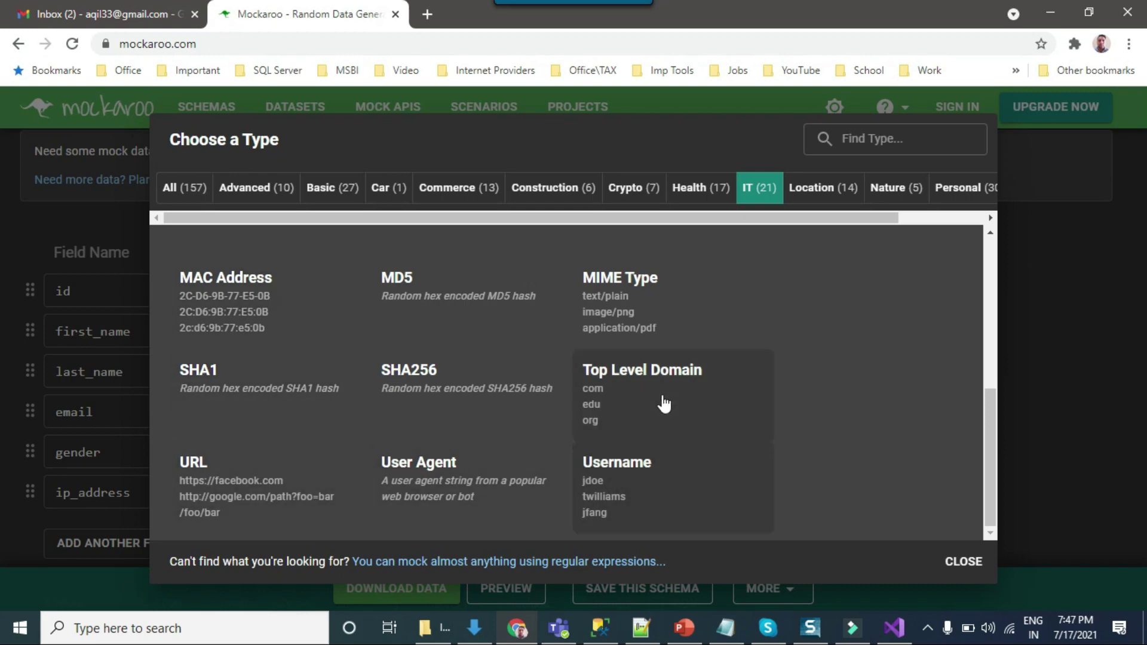
Change the ip_address field's type to Currency from the Commerce category and rename the field Currency
click(424, 195)
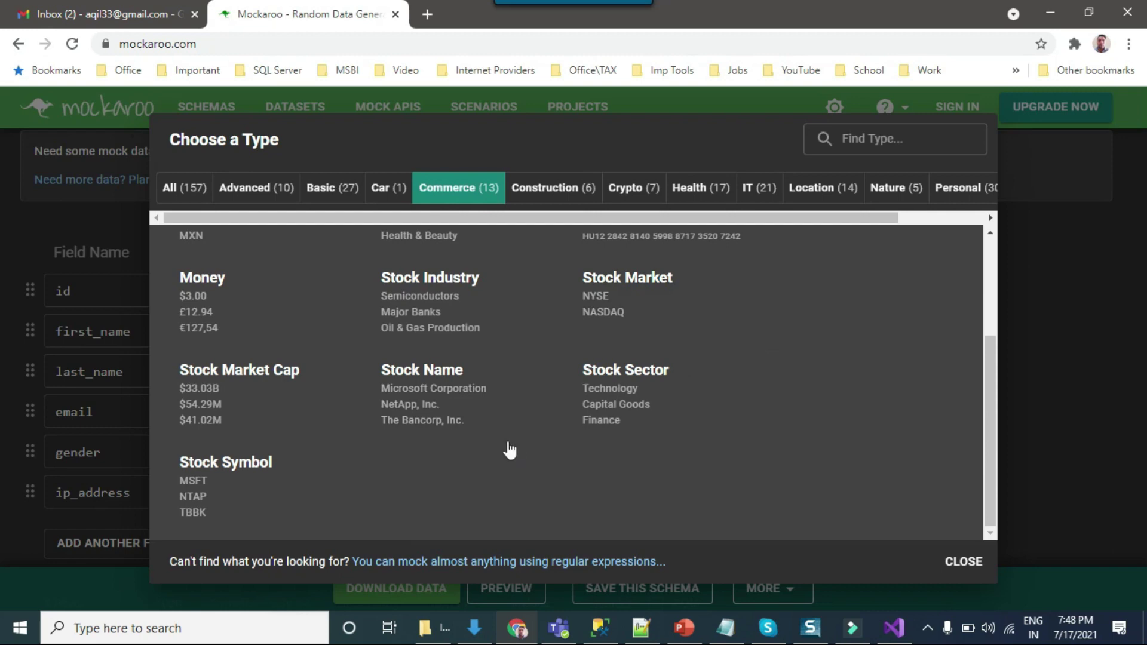
scroll(491, 410, up, 3)
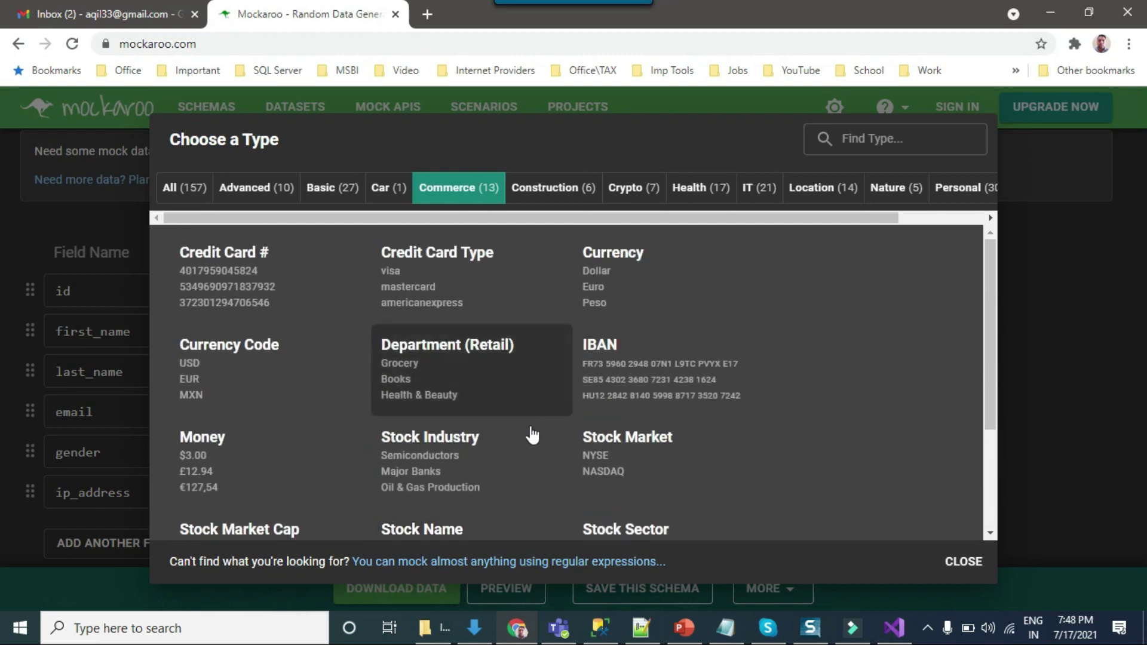
click(622, 279)
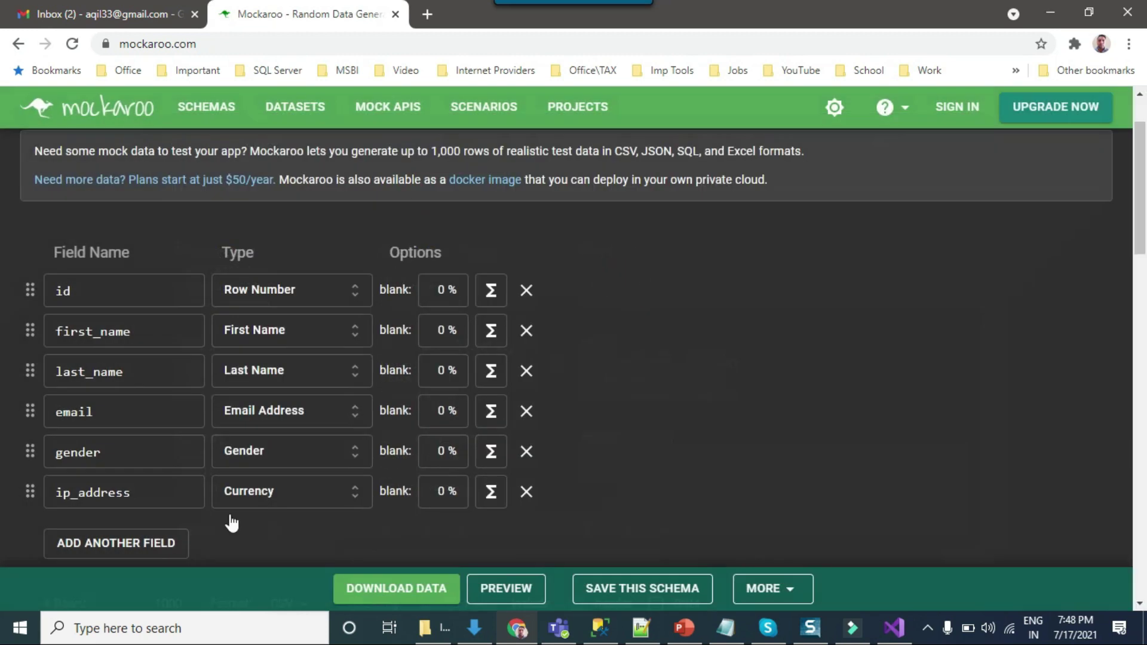
double_click(161, 496)
text(cy)
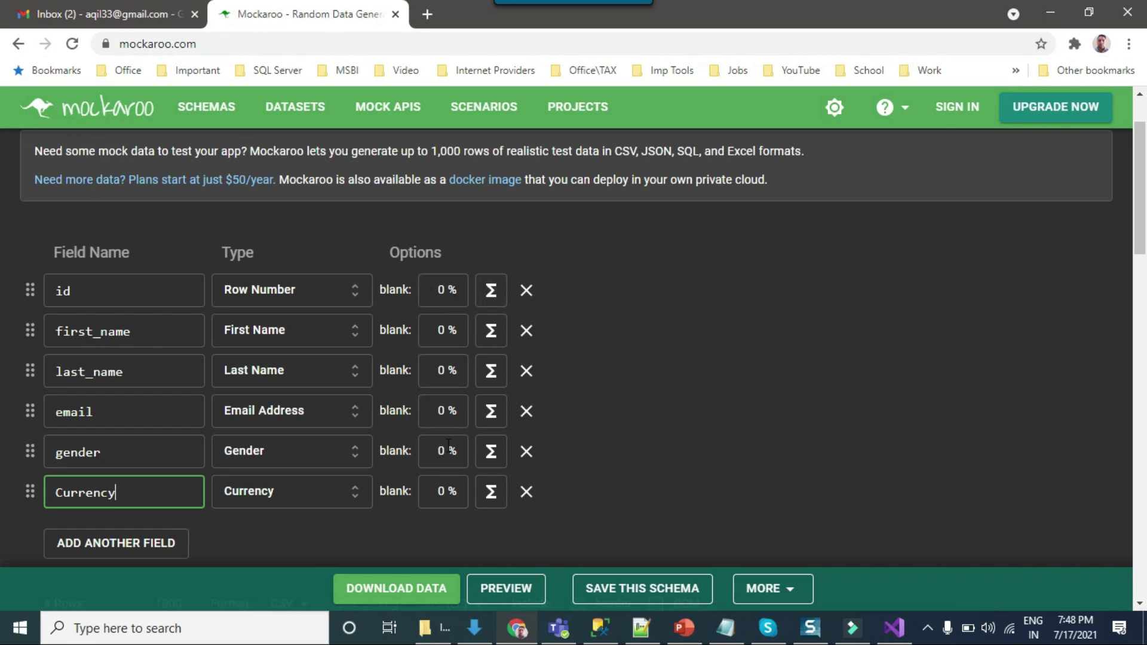
Review the output formats, keeping CSV, and set the line ending to Windows (CRLF)
scroll(147, 430, down, 1)
scroll(147, 430, down, 1)
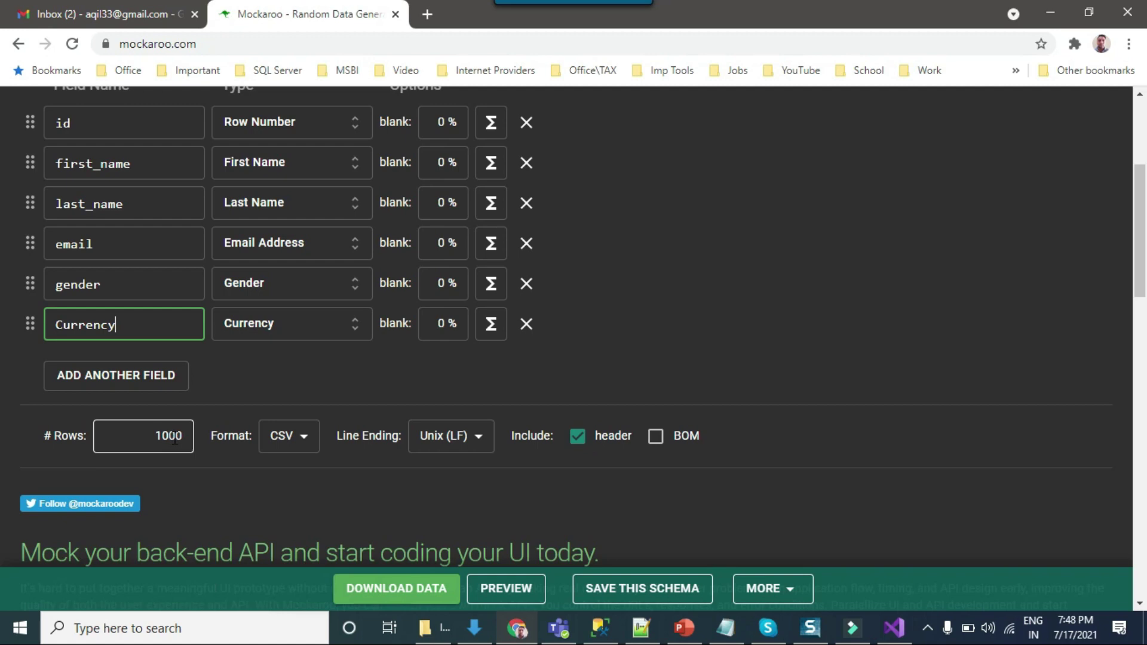
click(302, 442)
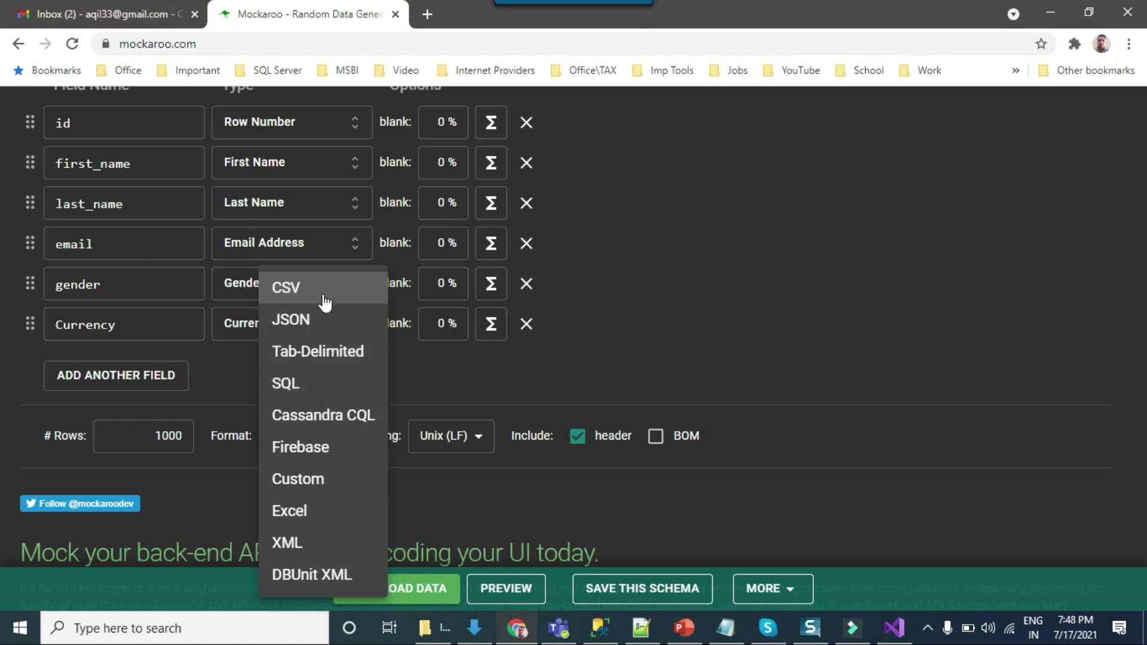
click(681, 346)
click(472, 439)
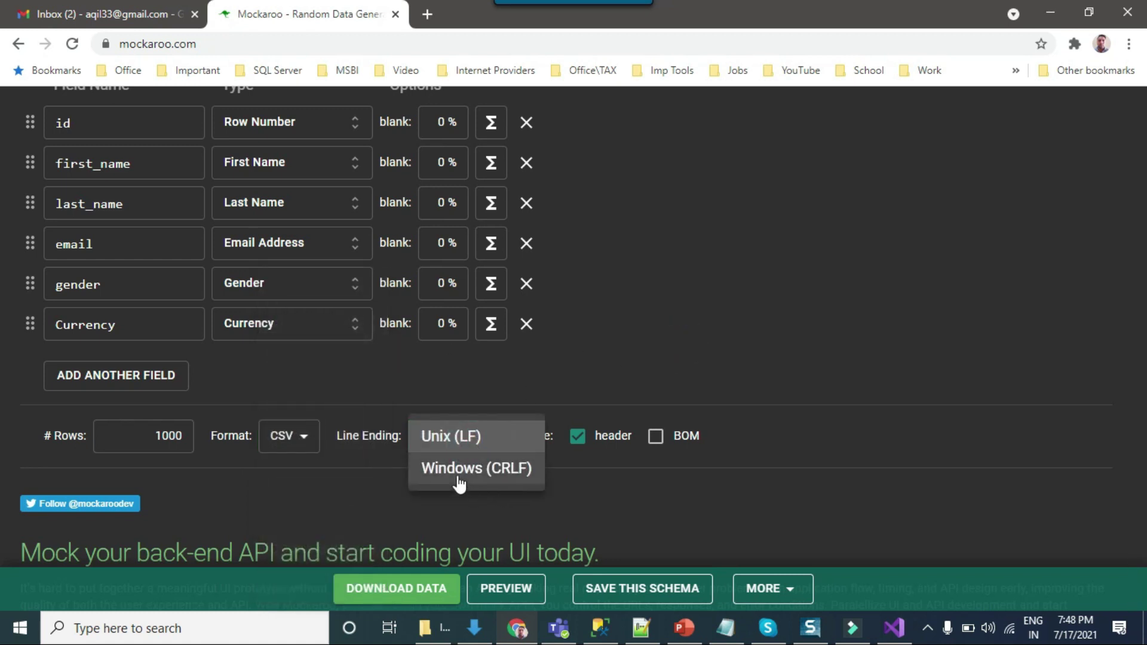
click(507, 476)
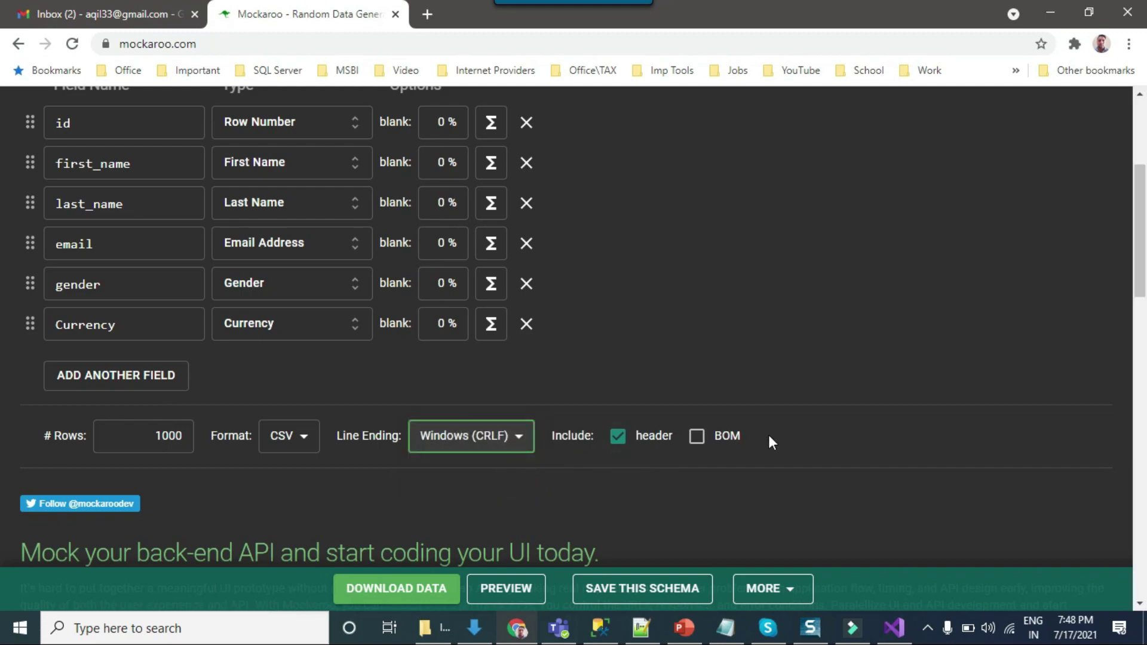
scroll(771, 442, down, 3)
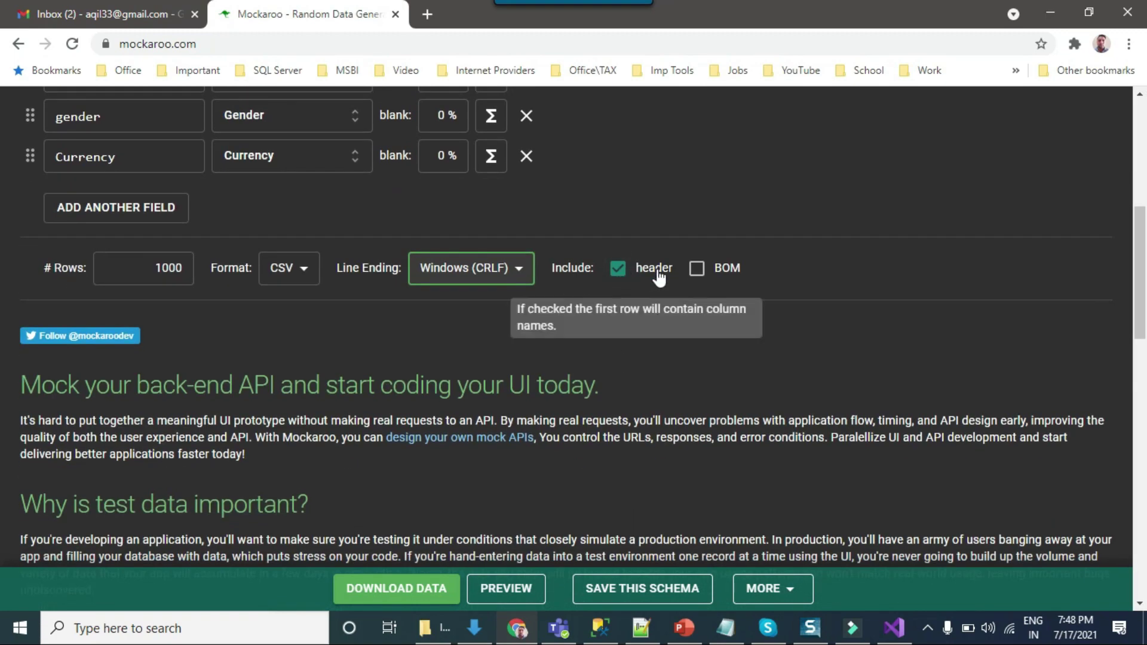
scroll(512, 350, down, 20)
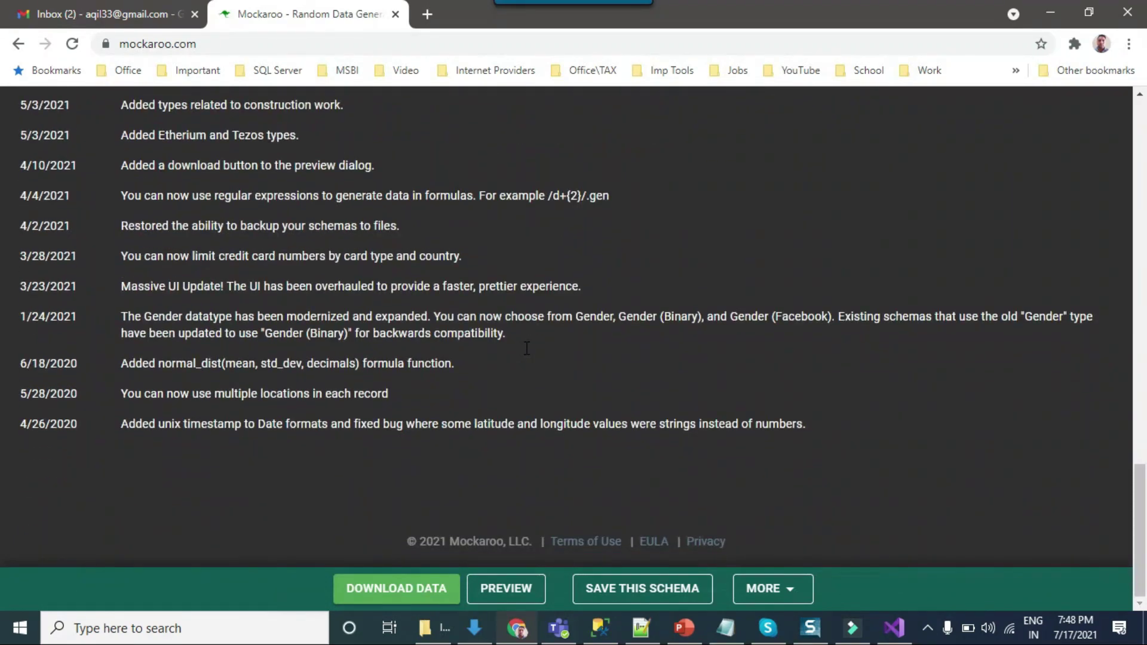
Preview the generated mock data table and download 1000 rows of it
click(515, 598)
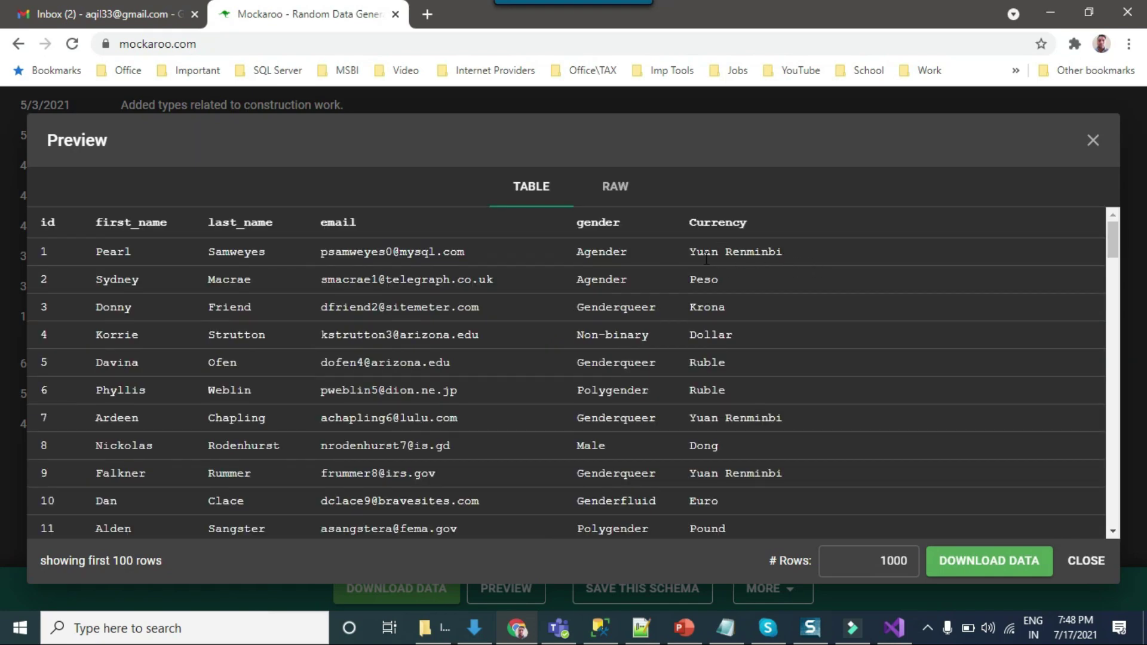
scroll(711, 263, down, 20)
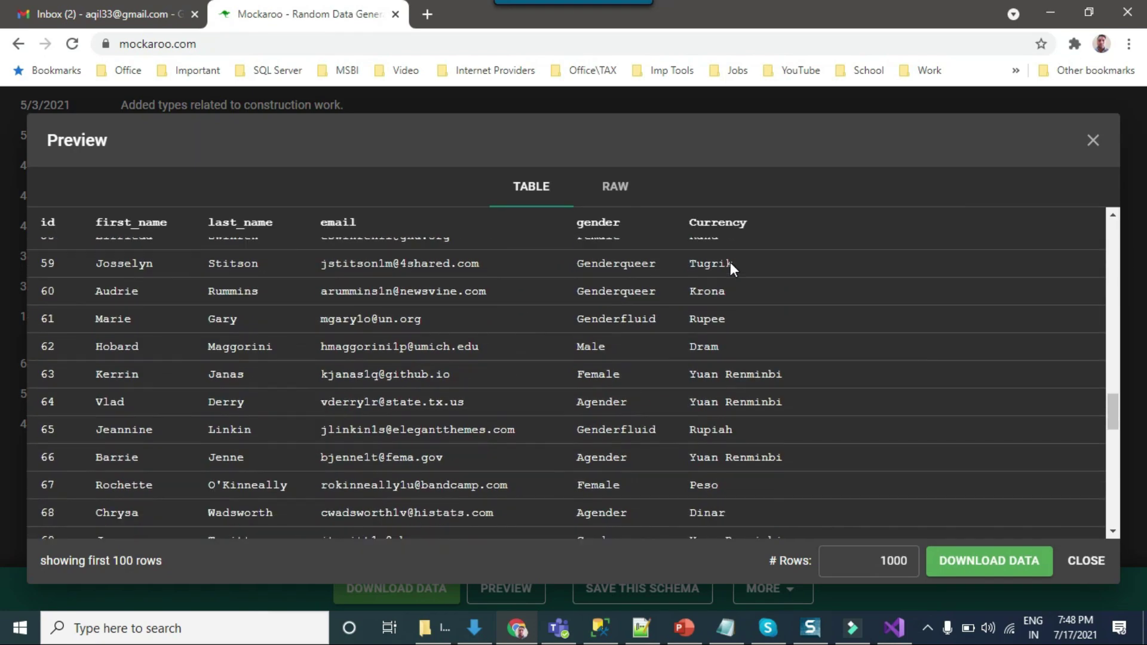
scroll(730, 268, down, 5)
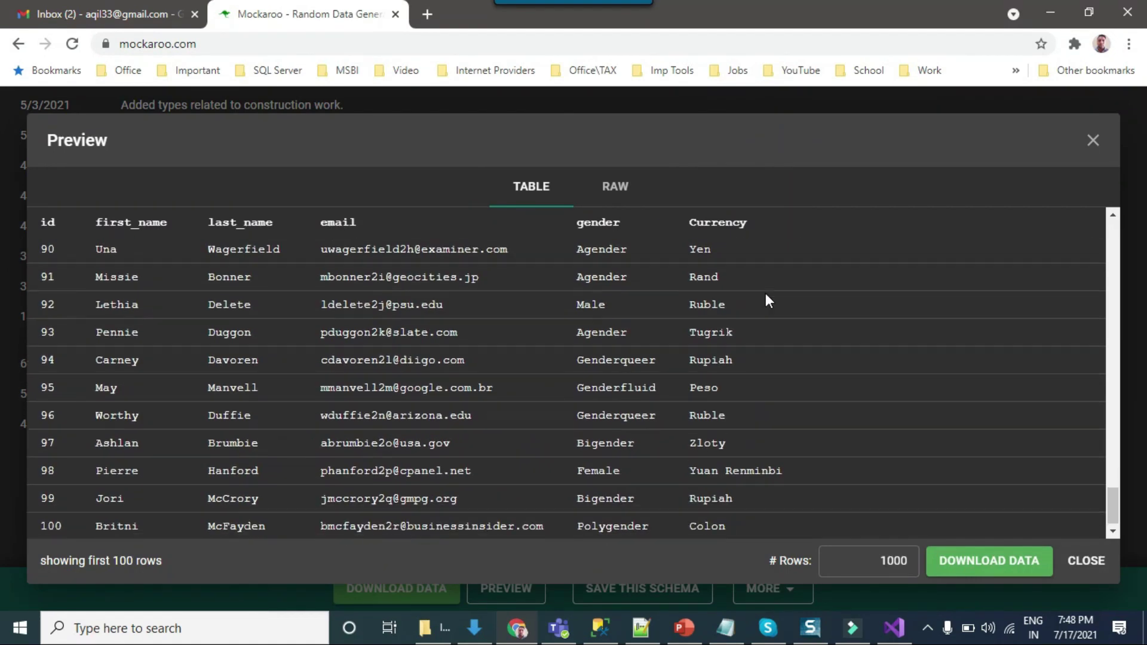
click(890, 562)
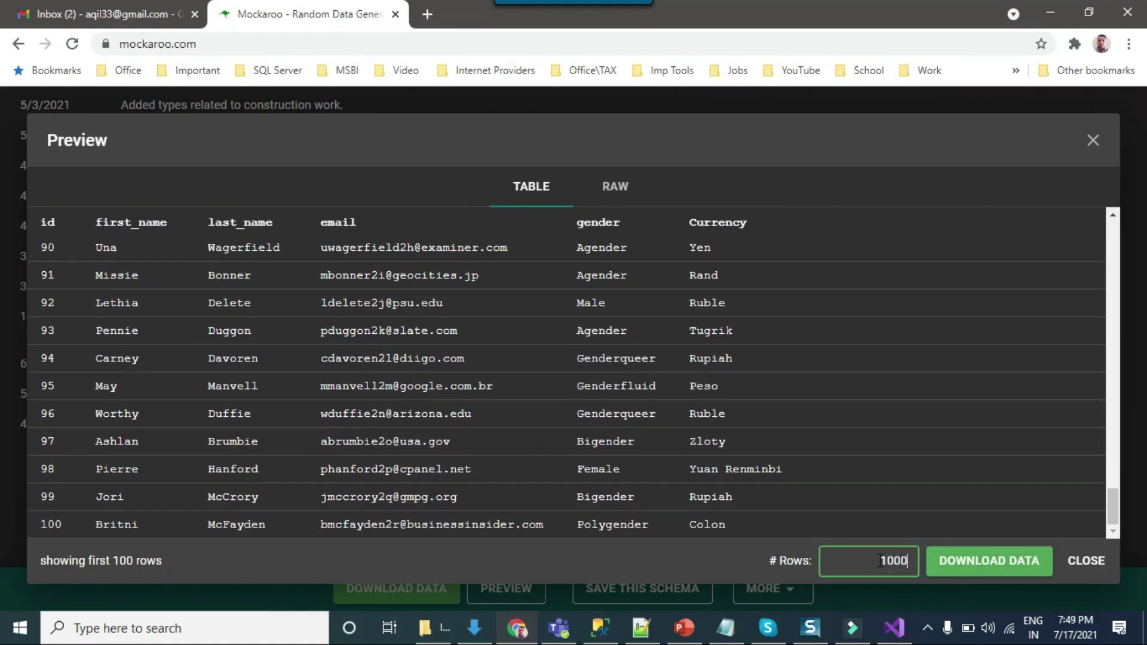
click(1009, 564)
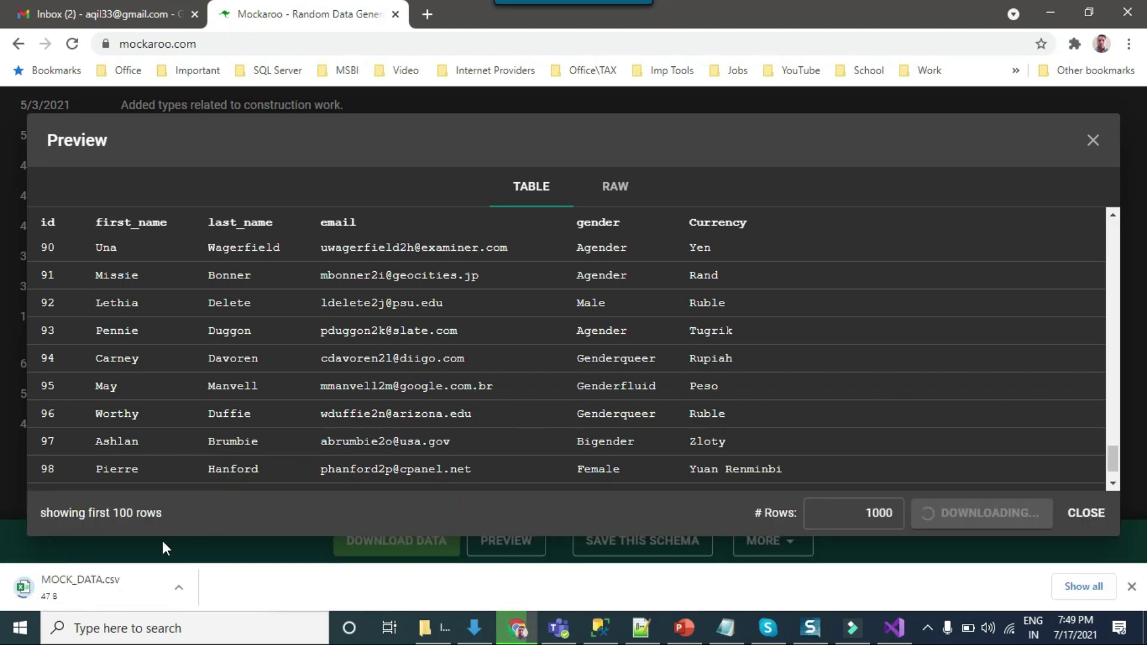
Show the downloaded MOCK_DATA.csv in its folder and copy it to D:\Files
click(72, 600)
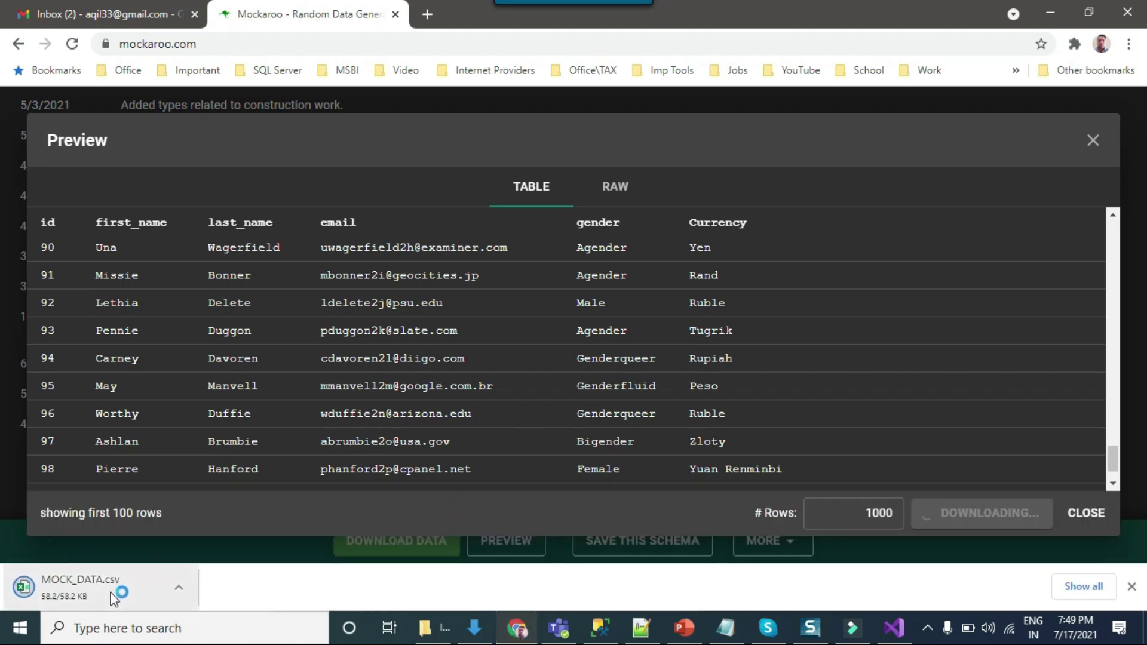
click(188, 594)
click(248, 541)
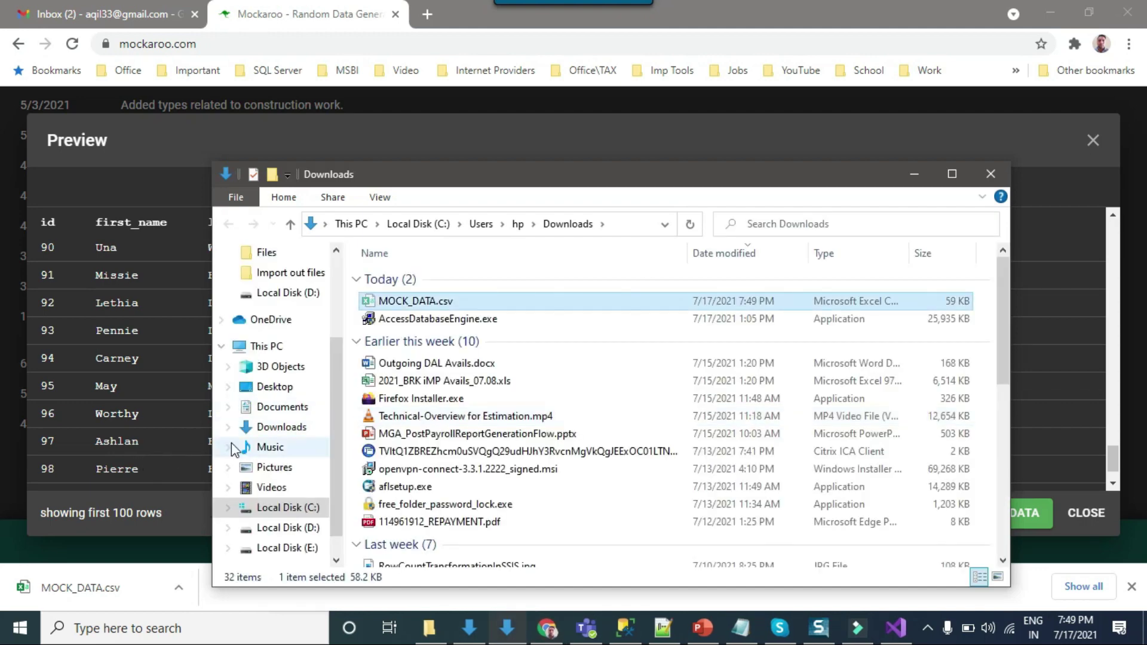
click(276, 528)
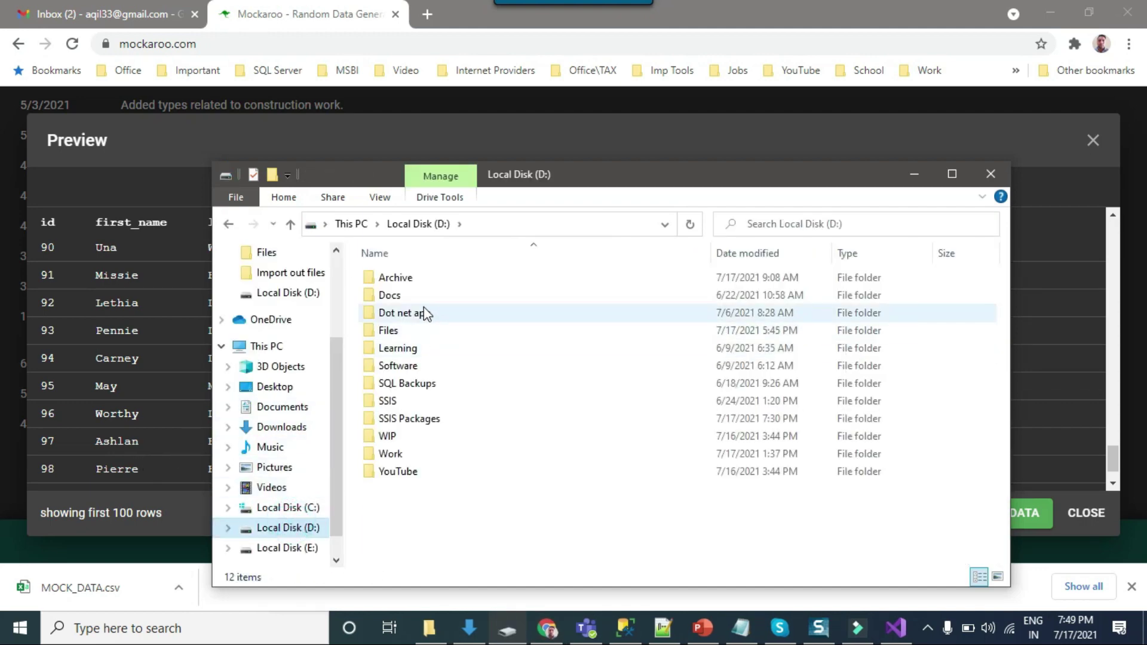
click(404, 333)
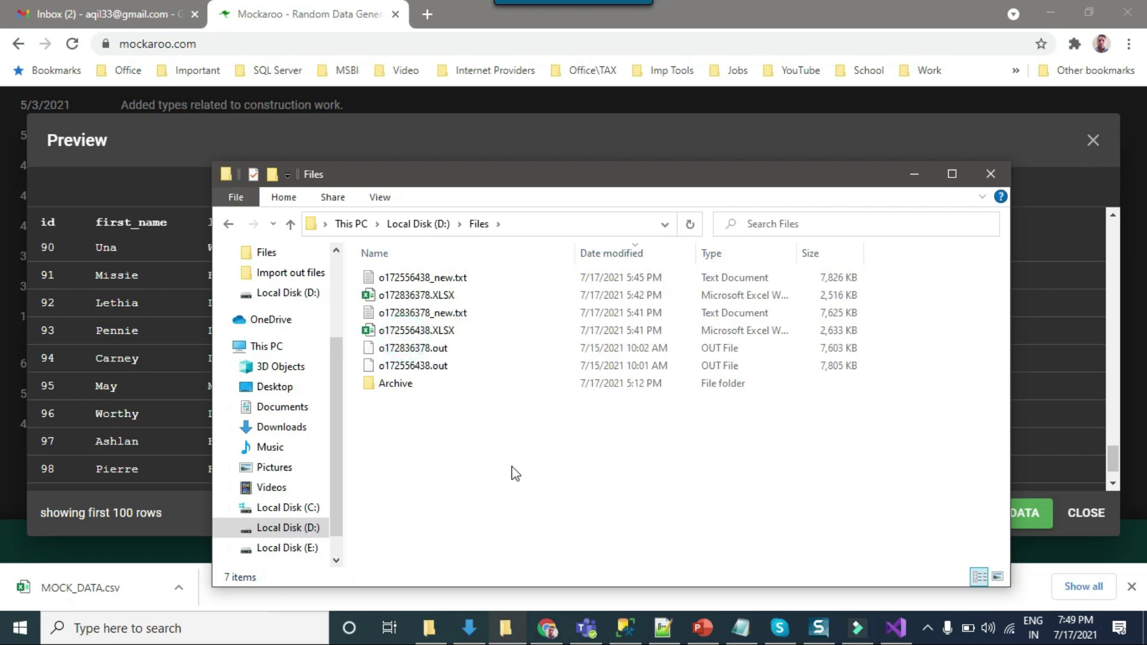
key(ctrl+v)
click(472, 472)
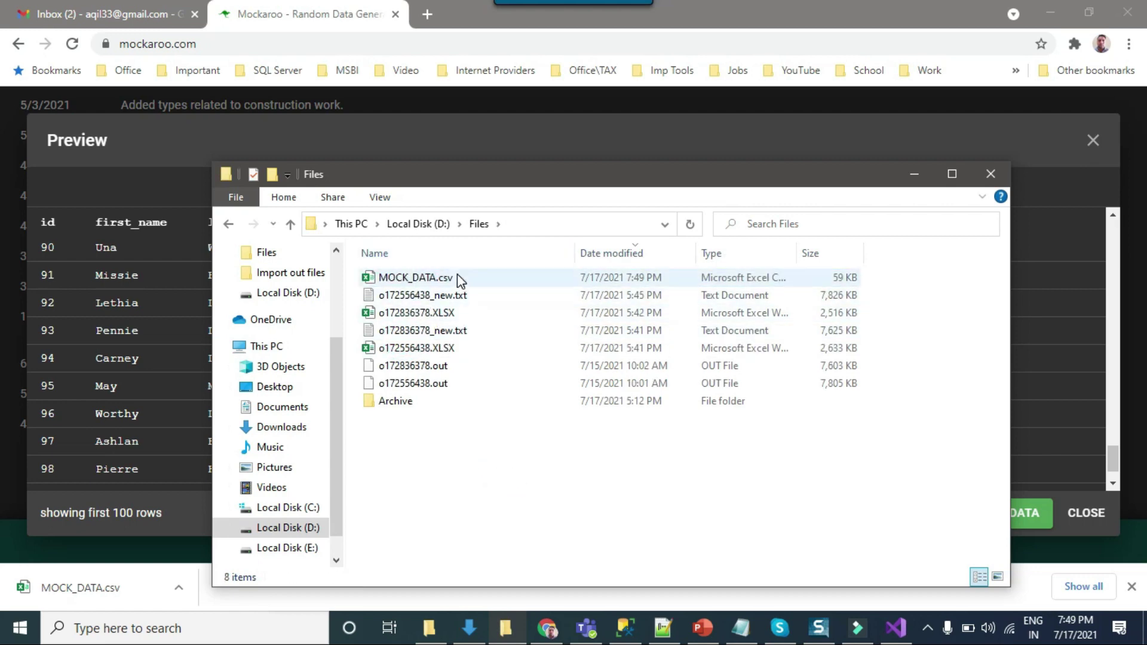
Rename MOCK_DATA.csv in the D:\Files folder as sample_Data.csv
click(530, 222)
click(435, 222)
click(422, 277)
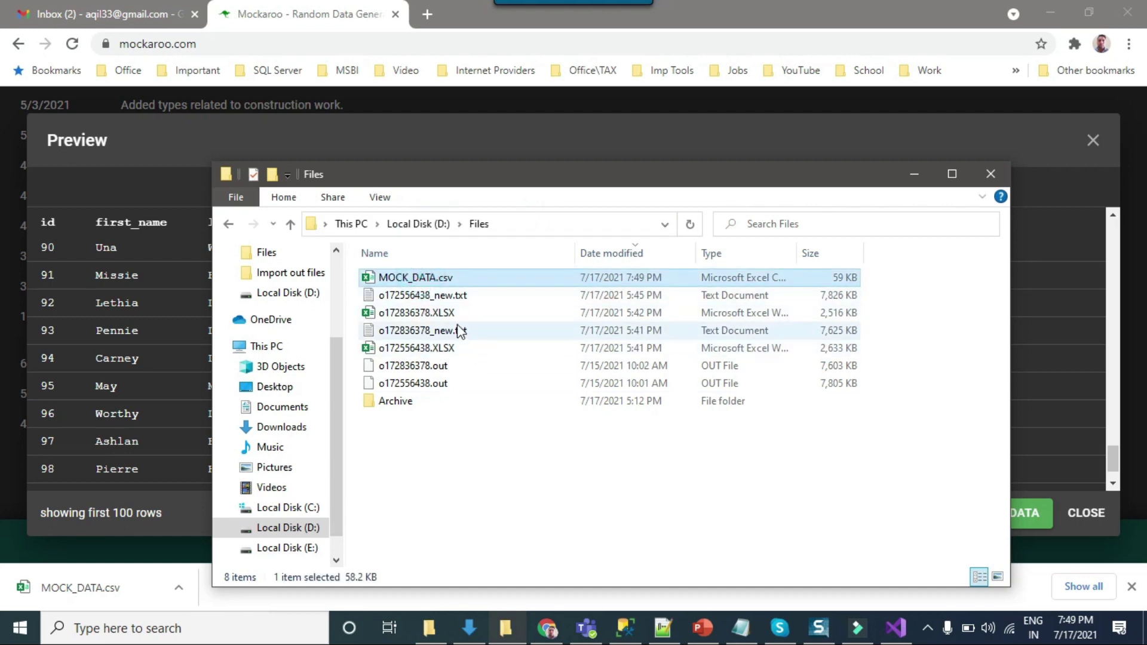
key(F2)
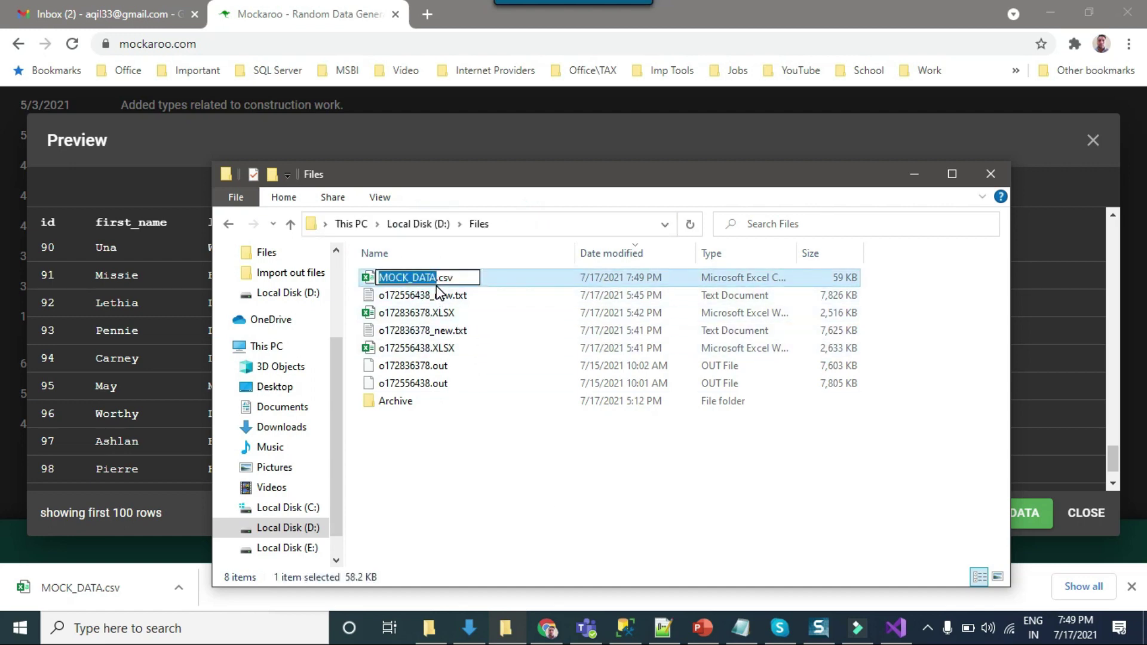
text(sample)
text(_Data)
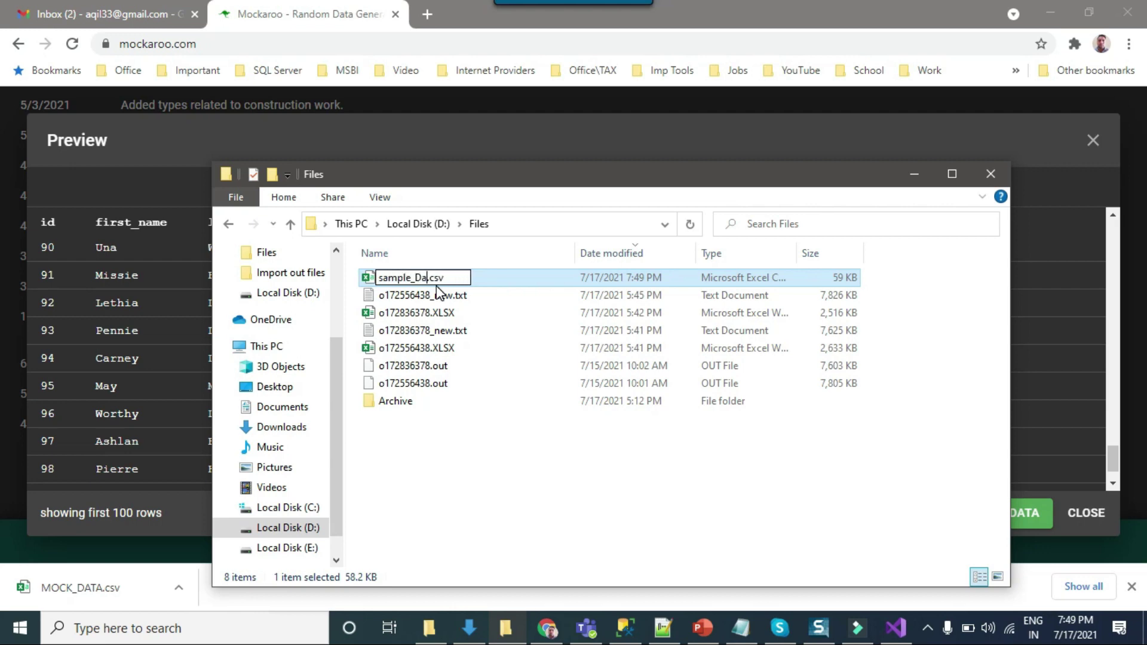
key(Return)
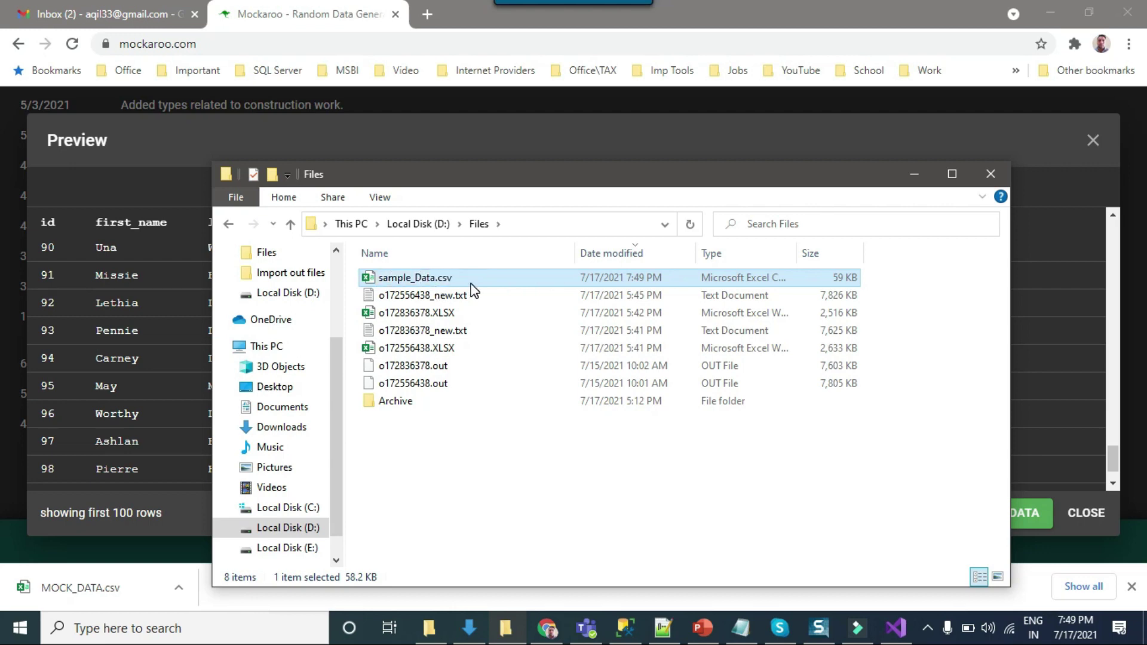
Switch to Visual Studio, add a Data Flow Task to the package's control flow and open its data flow
click(914, 173)
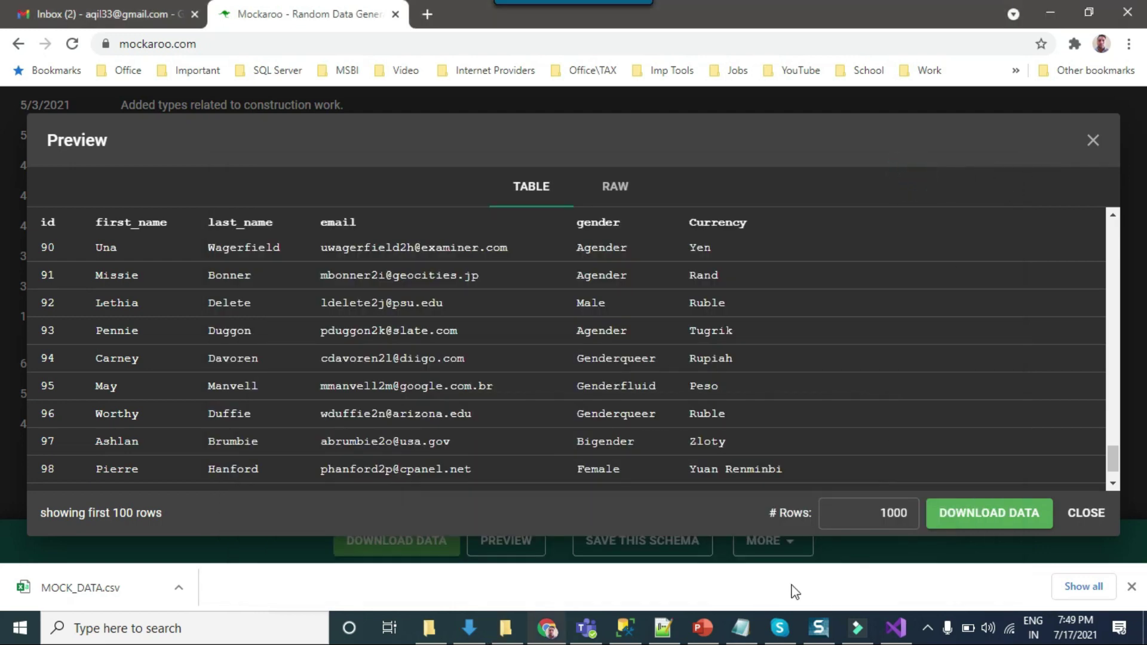
click(896, 627)
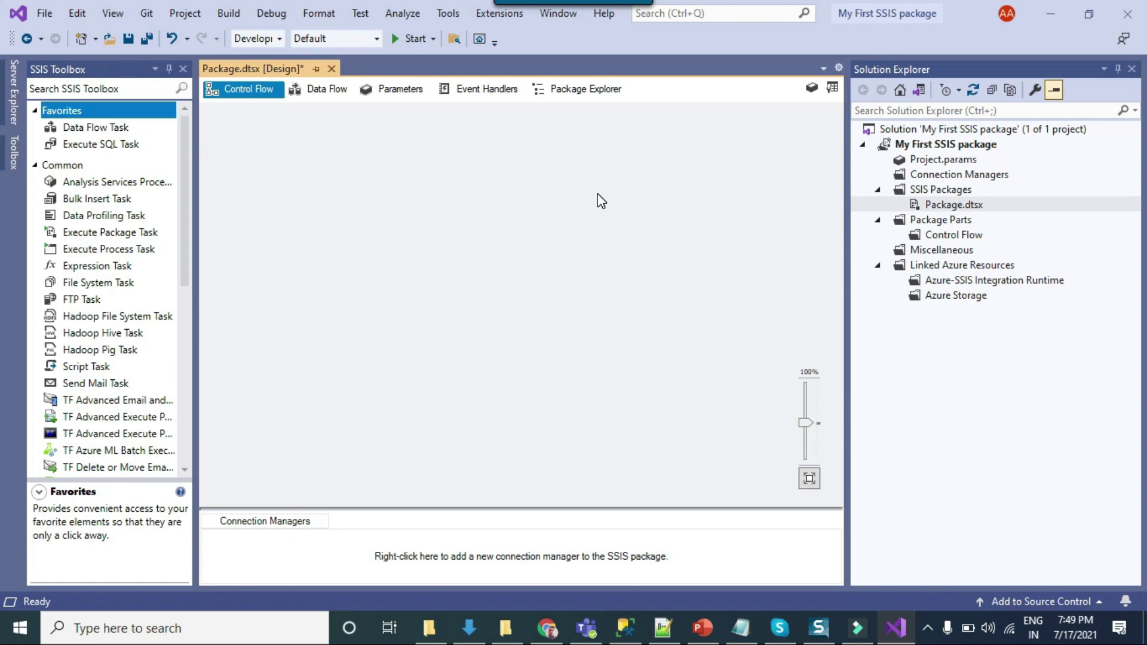
drag(102, 127, 342, 154)
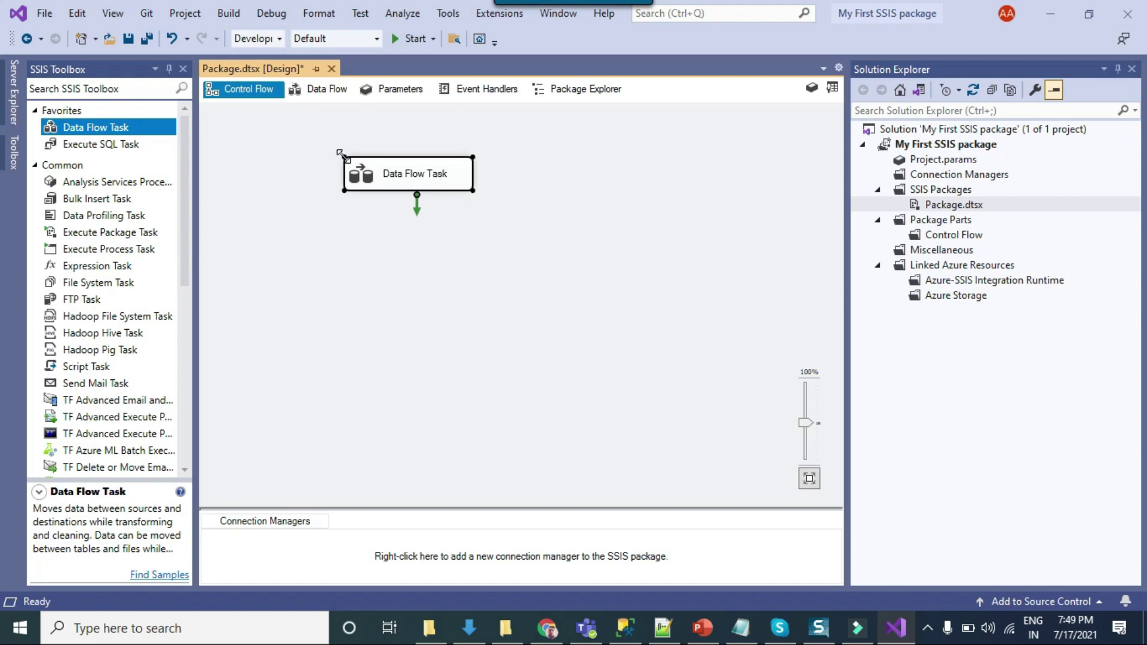
double_click(378, 174)
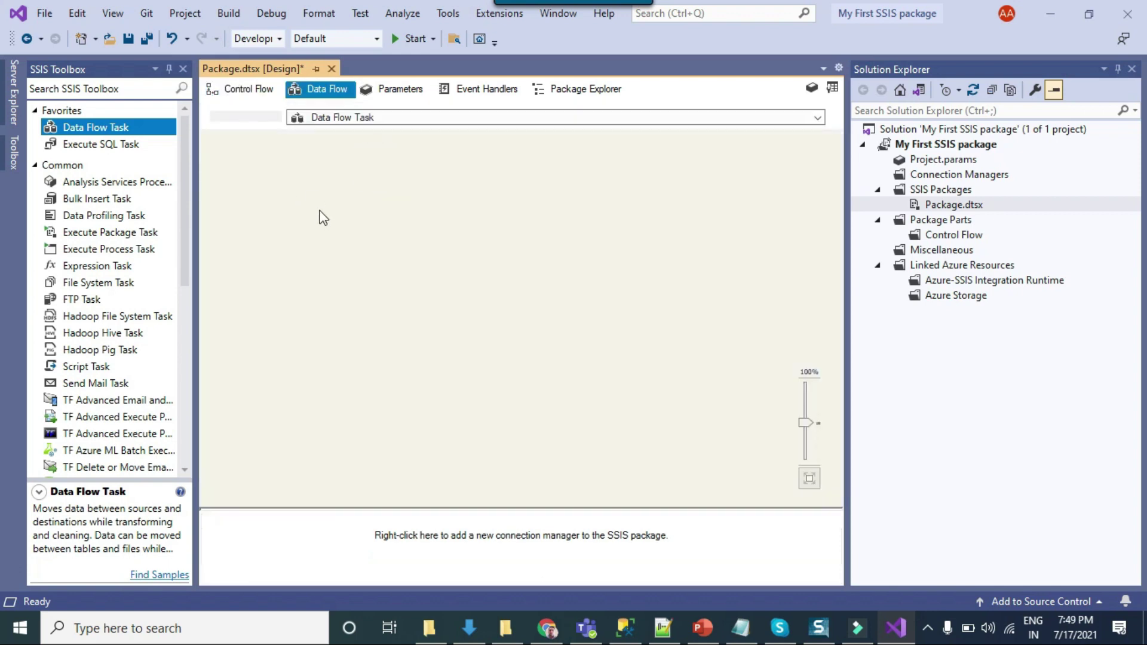
Add a Flat File Source to the data flow and open its editor
drag(188, 131, 182, 389)
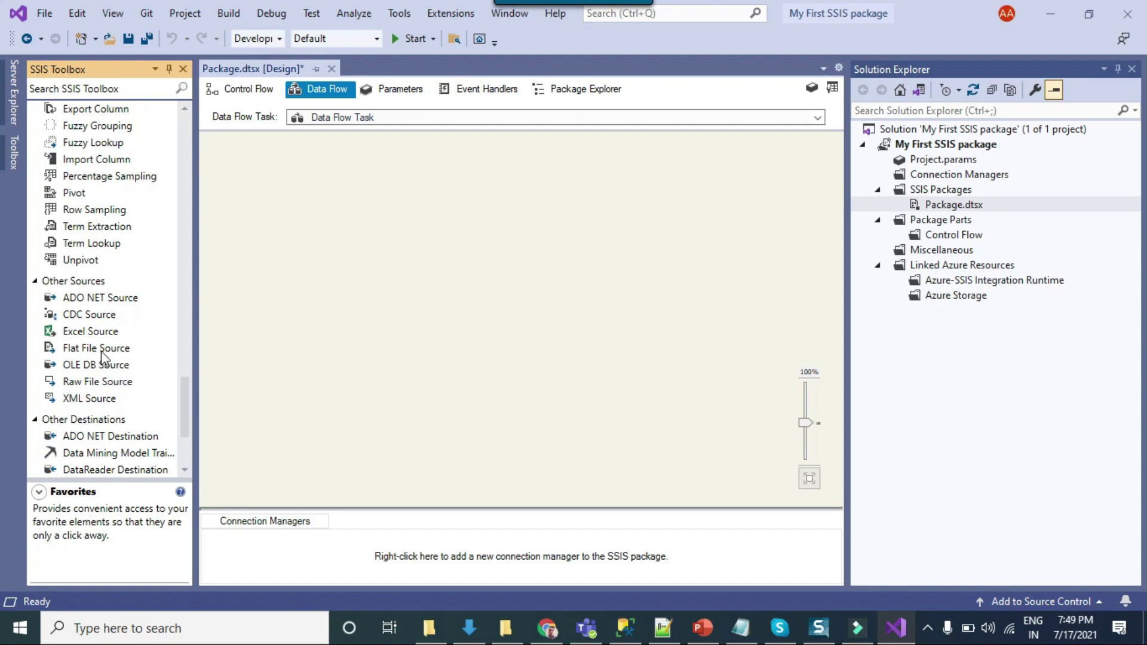
drag(80, 351, 358, 167)
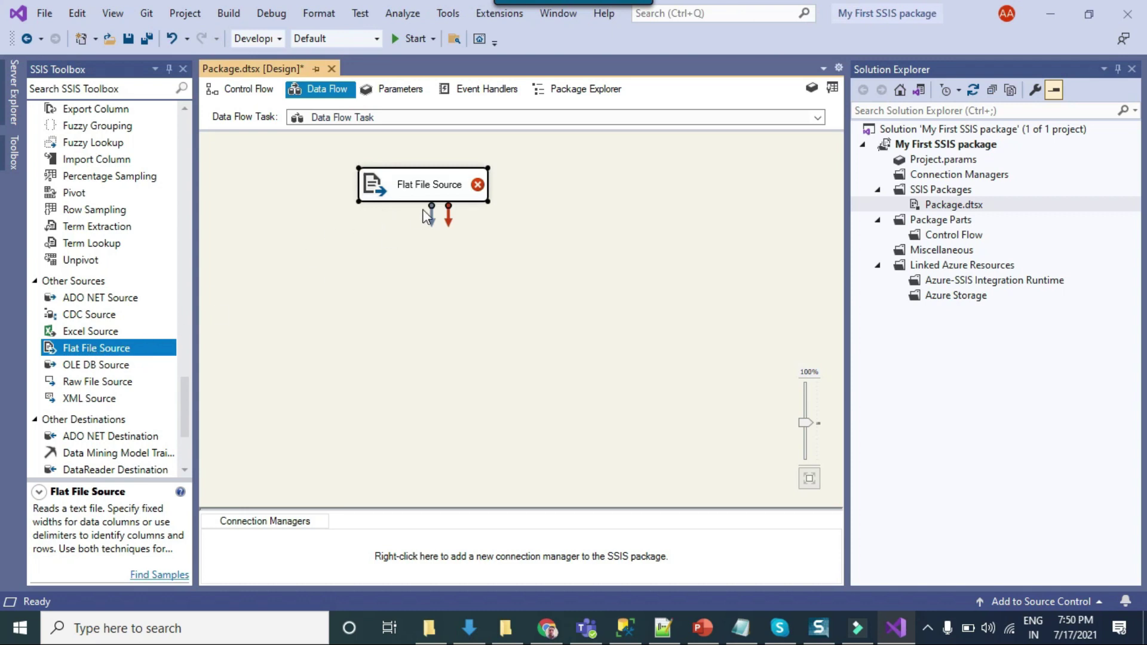
right_click(436, 187)
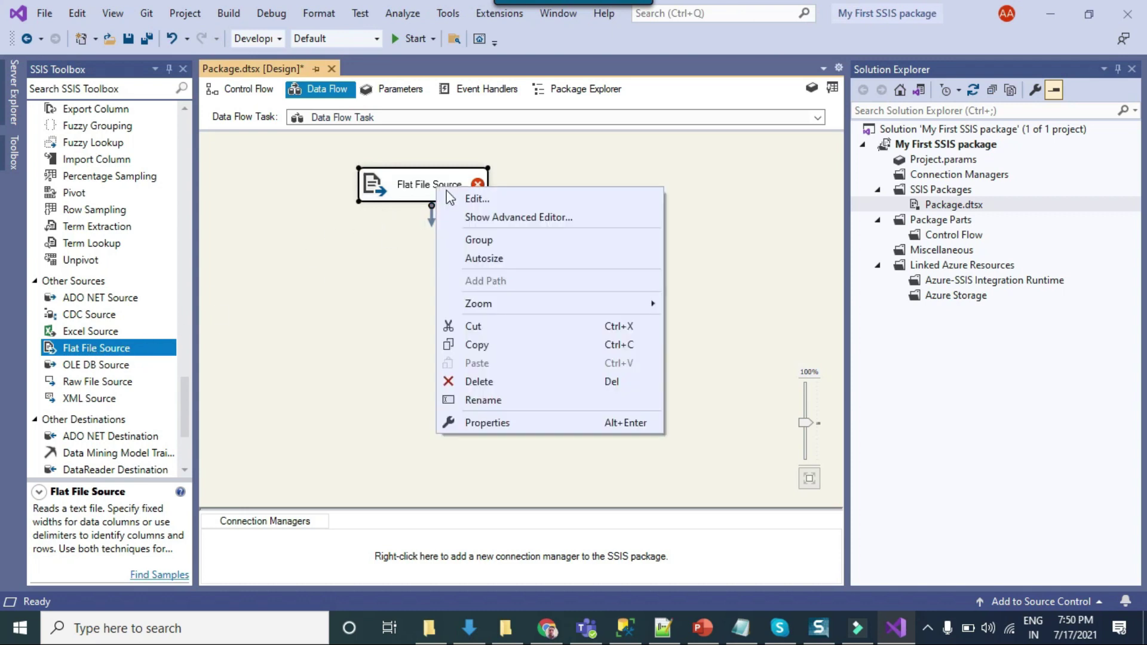
click(488, 199)
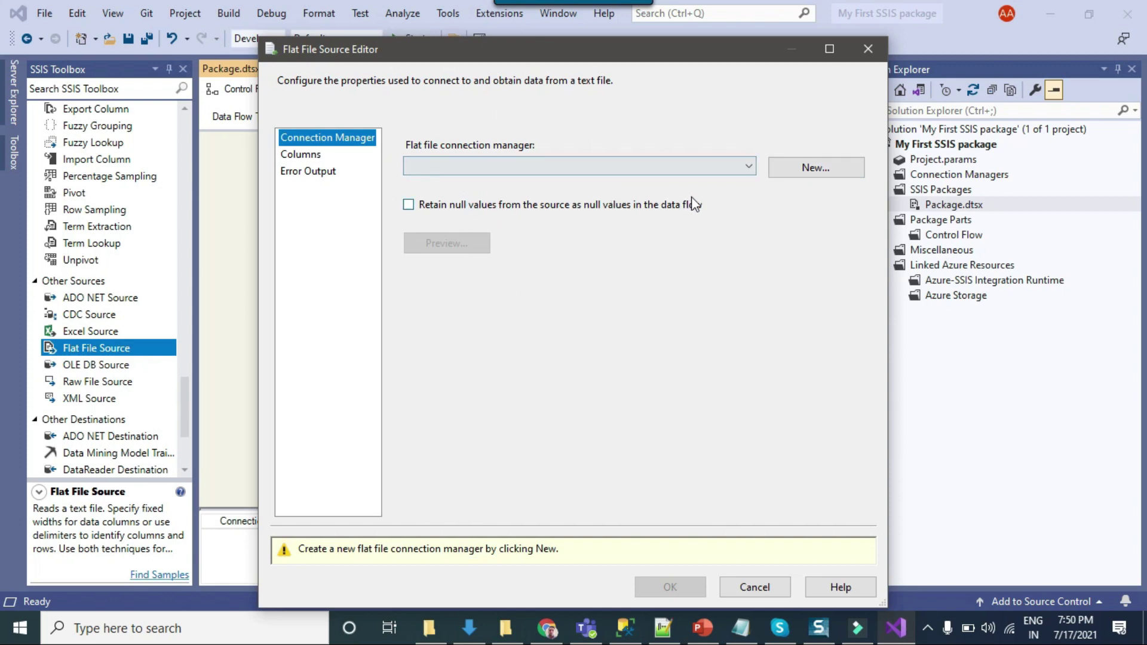
Create a flat file connection manager named sample data that reads the CSV file D:\Files\sample_Data.csv
click(815, 169)
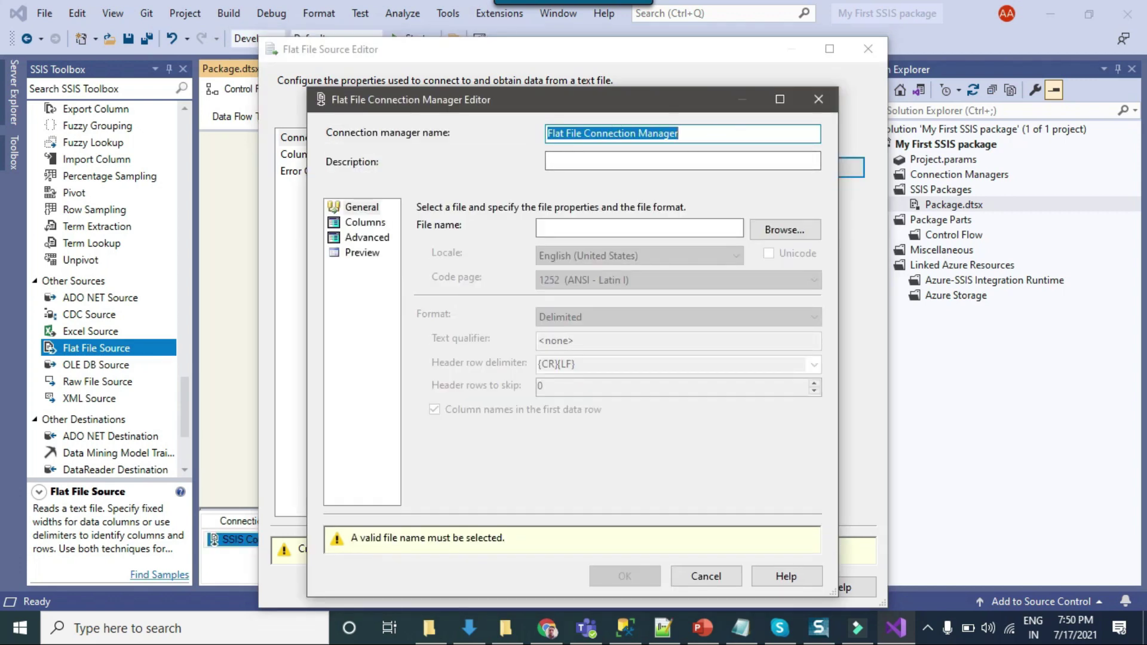
text(sample data)
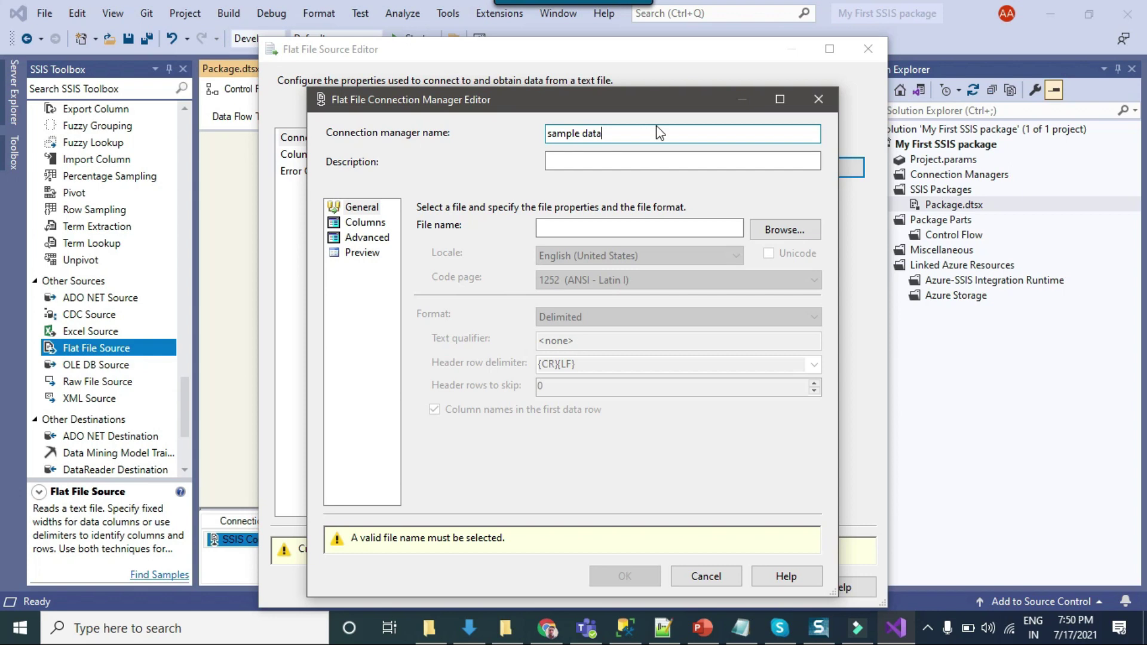
click(783, 236)
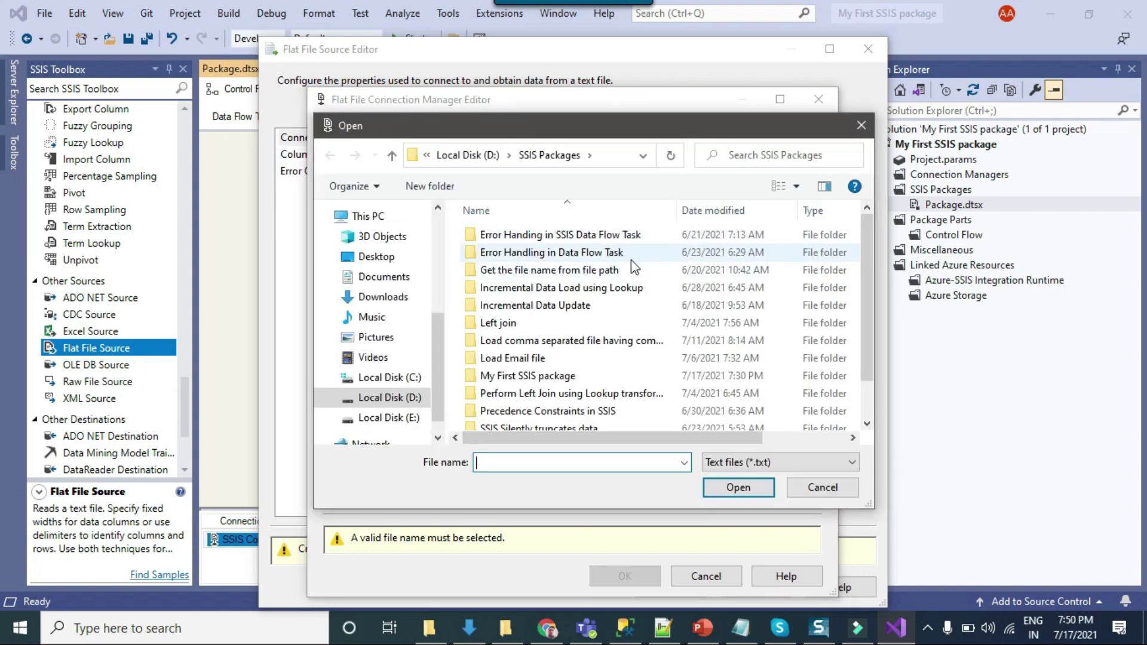
click(381, 398)
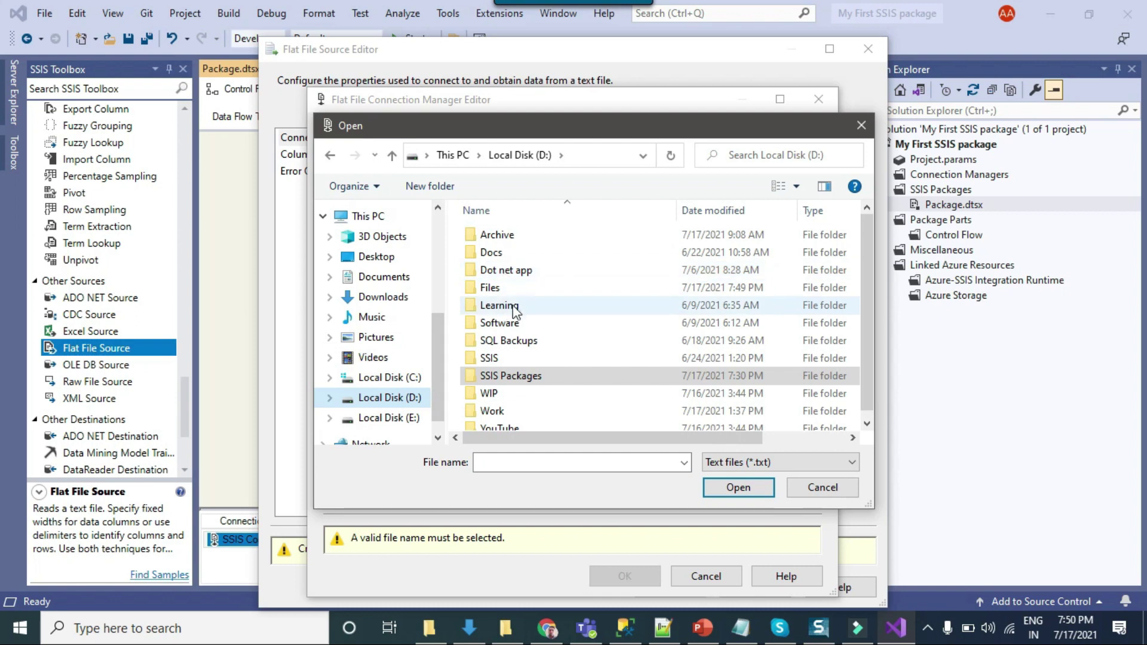
double_click(508, 287)
click(758, 461)
click(738, 492)
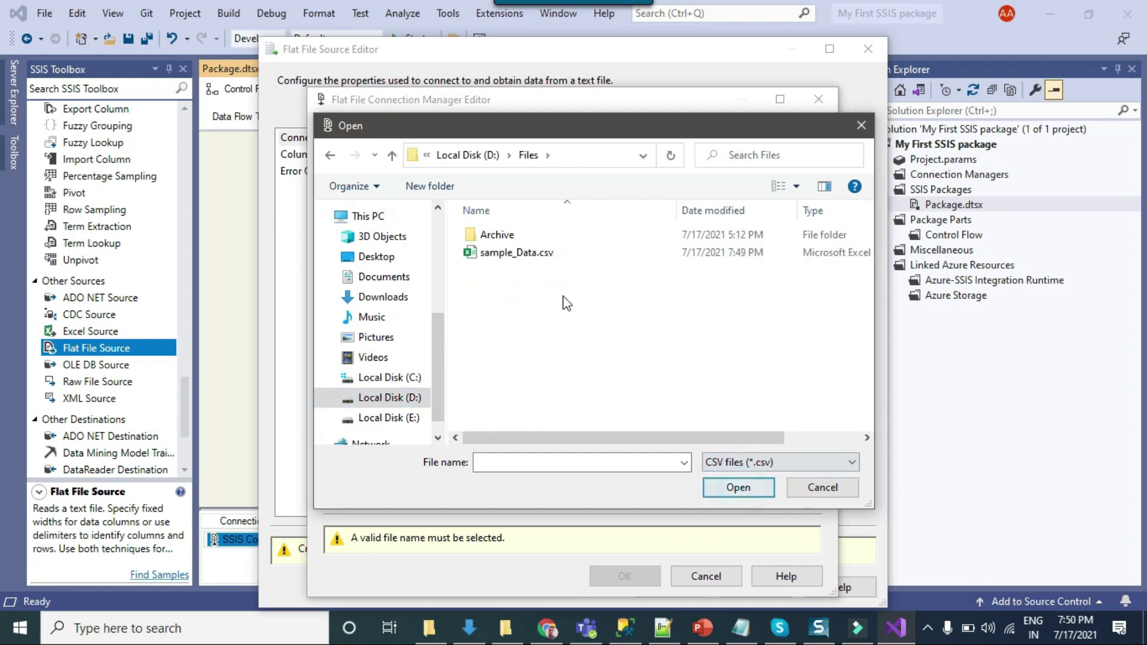
click(506, 254)
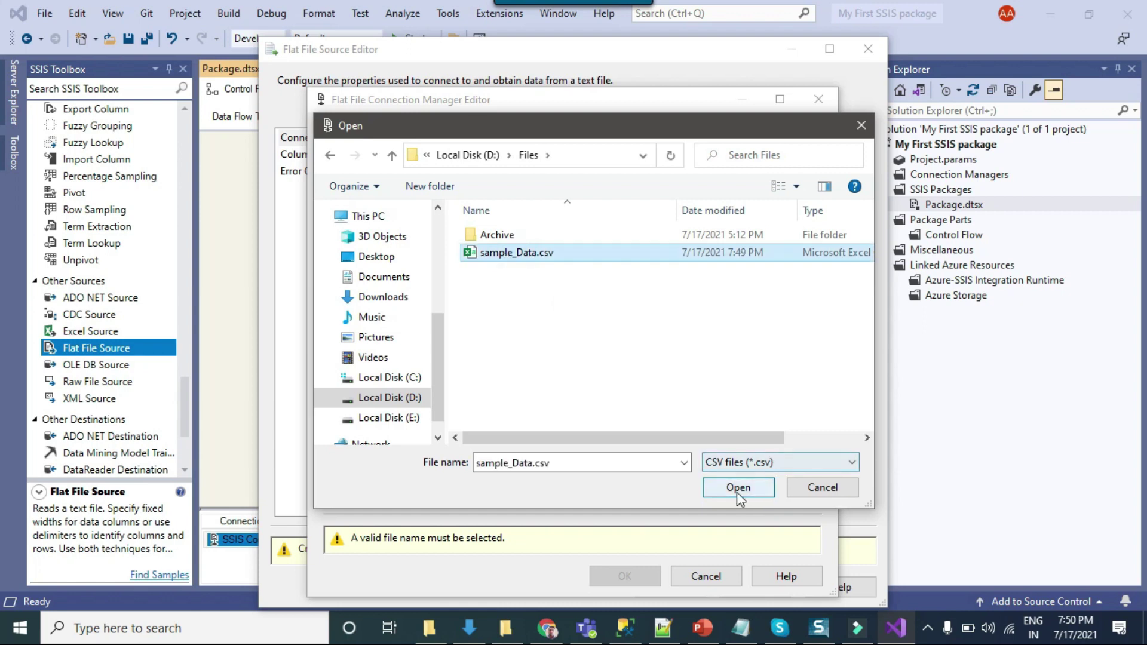
click(738, 488)
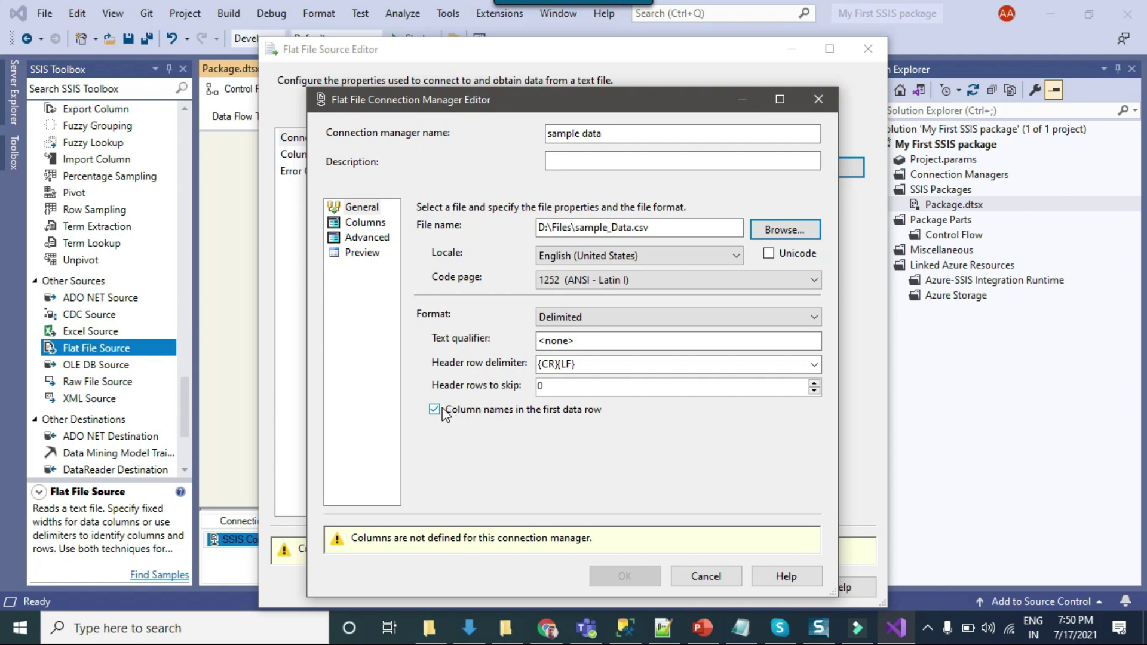
Preview the CSV rows and columns, then accept the connection manager and the Flat File Source settings
click(361, 253)
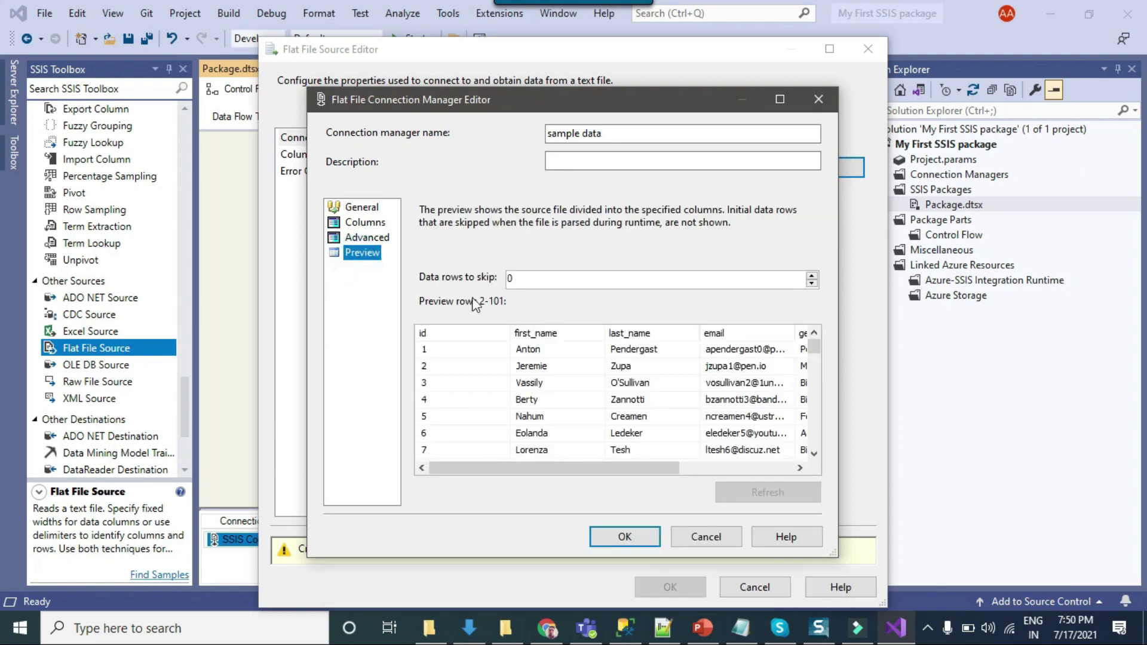
drag(556, 463, 627, 461)
drag(814, 346, 814, 457)
drag(619, 467, 812, 349)
drag(690, 462, 568, 465)
click(629, 534)
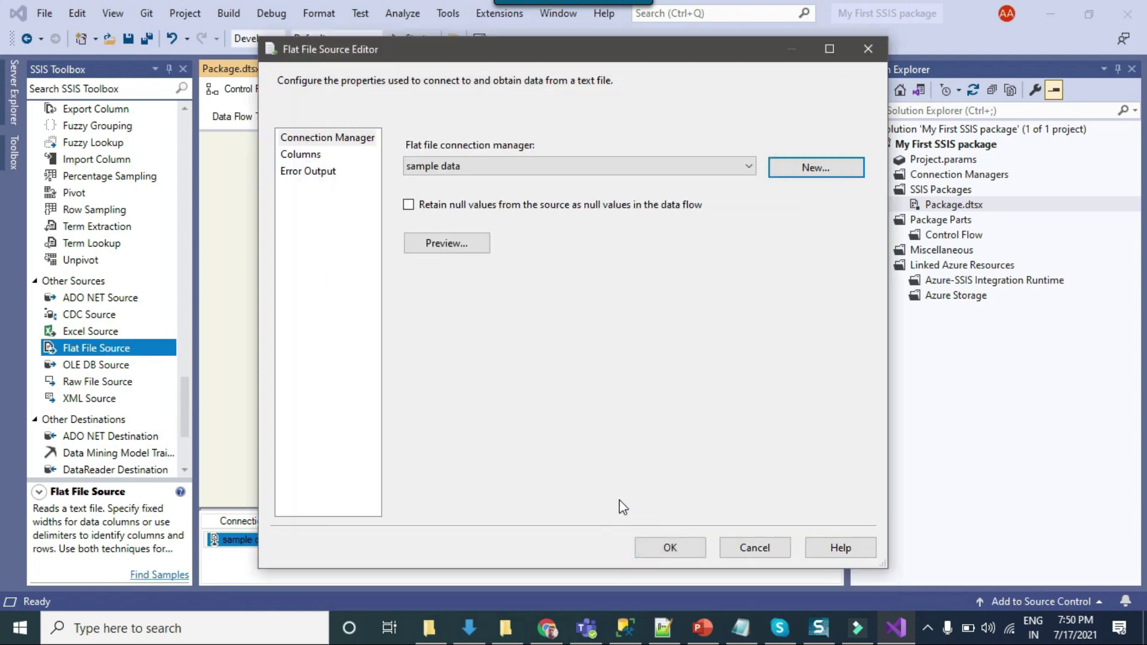
click(679, 548)
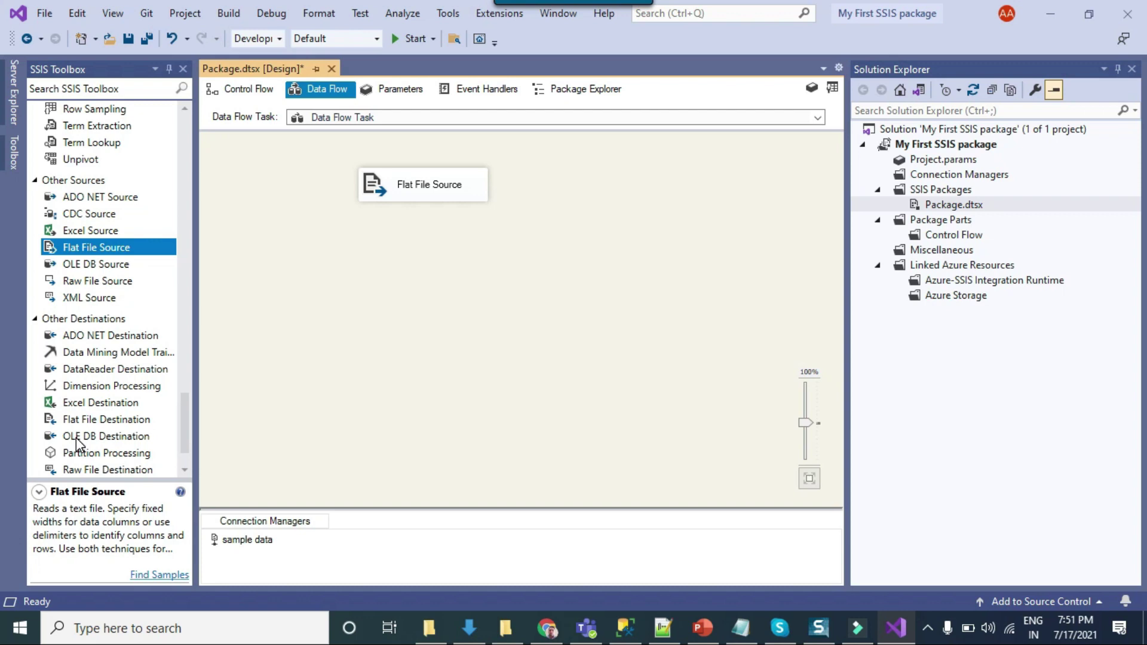
Add an OLE DB Destination below the Flat File Source and connect the source's data output to it
drag(76, 438, 345, 287)
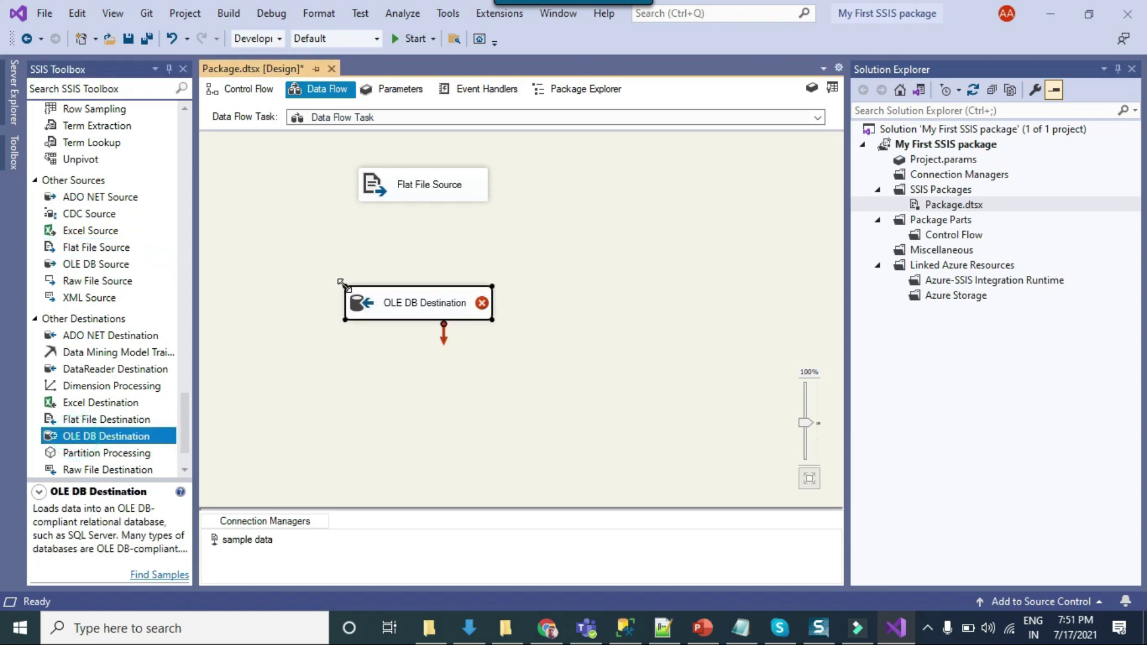
click(432, 197)
click(430, 219)
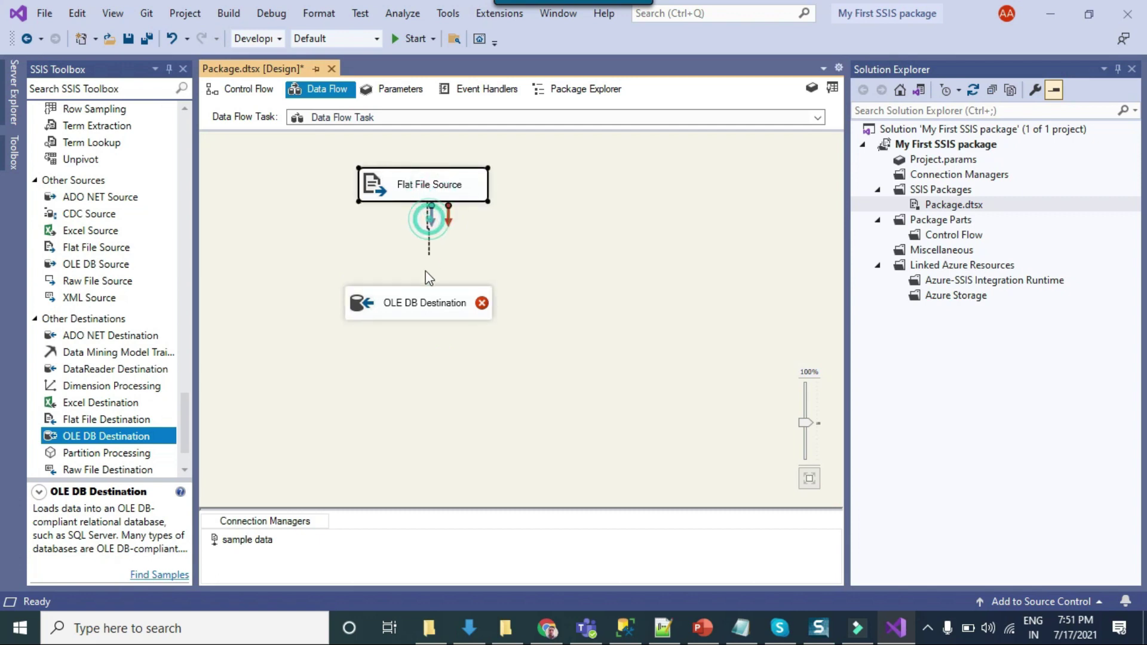
click(418, 302)
In the OLE DB Destination's editor, delete the saved DESKTOP-EKJ1P64\SQL2019.SSIS data connection and start a new connection
right_click(381, 307)
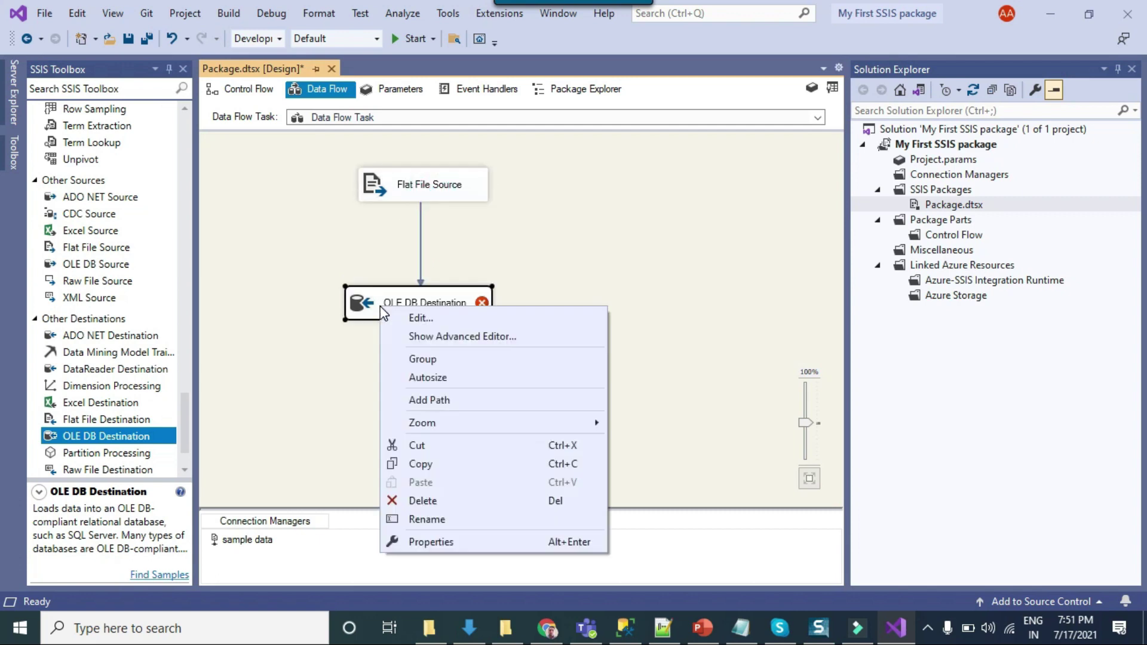
click(431, 320)
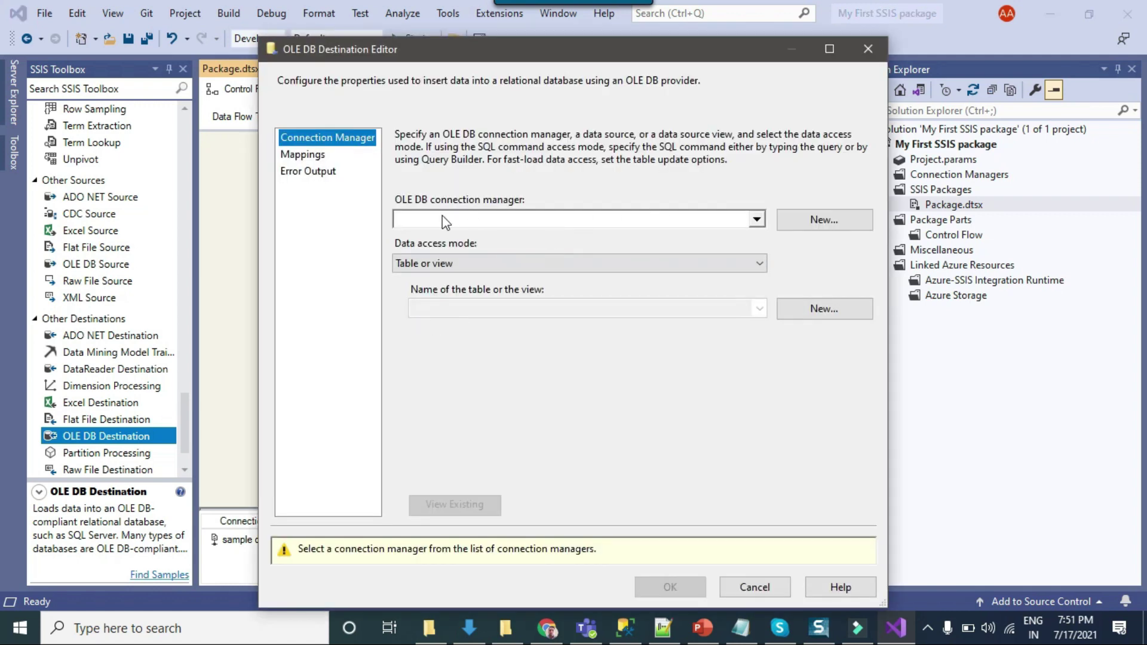
click(822, 220)
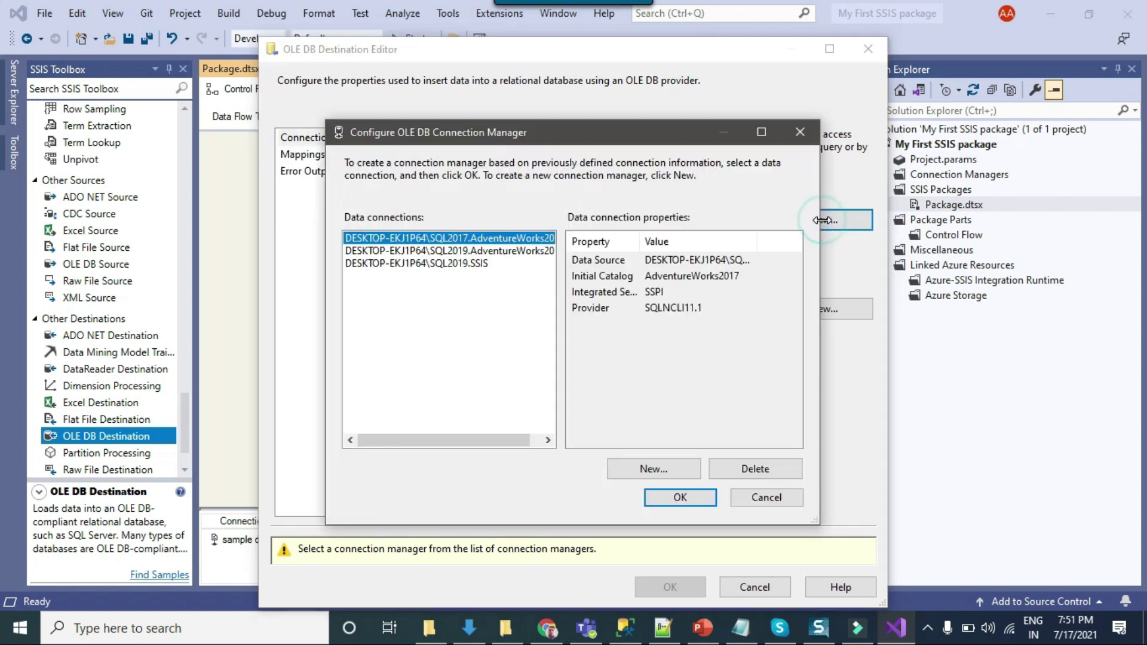
click(470, 264)
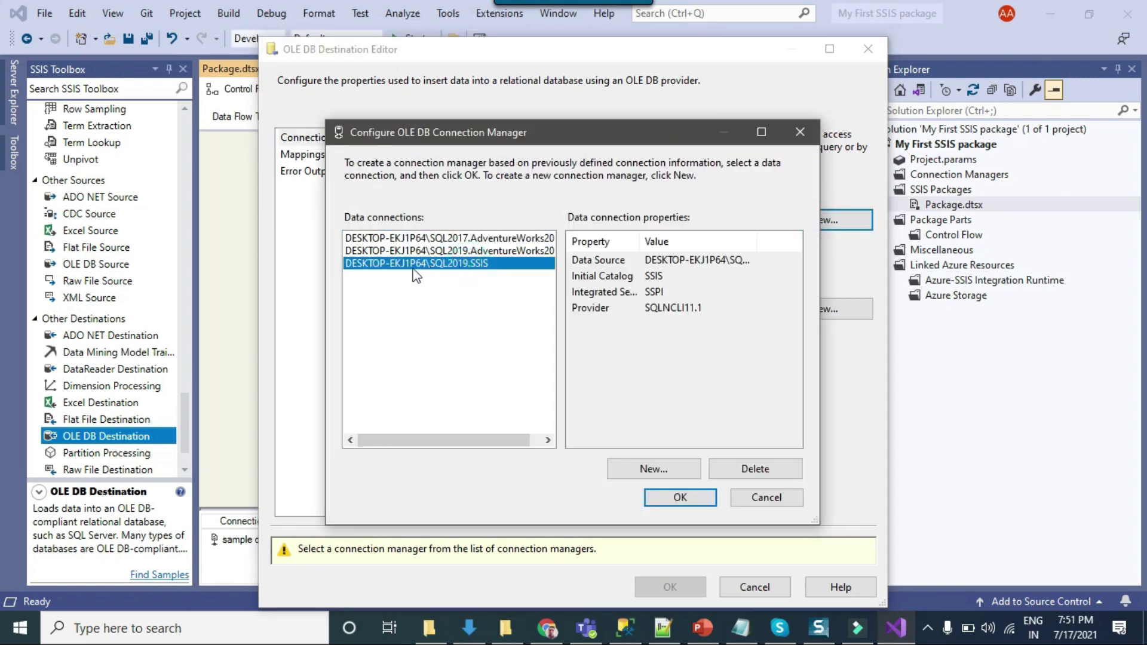
click(742, 468)
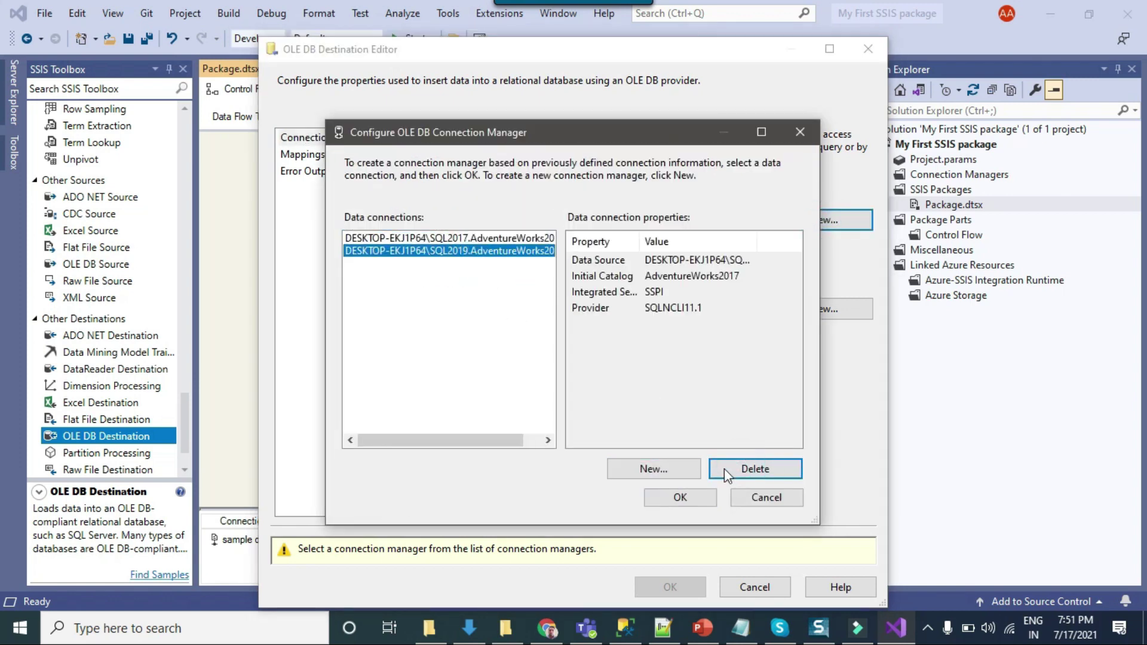
click(654, 470)
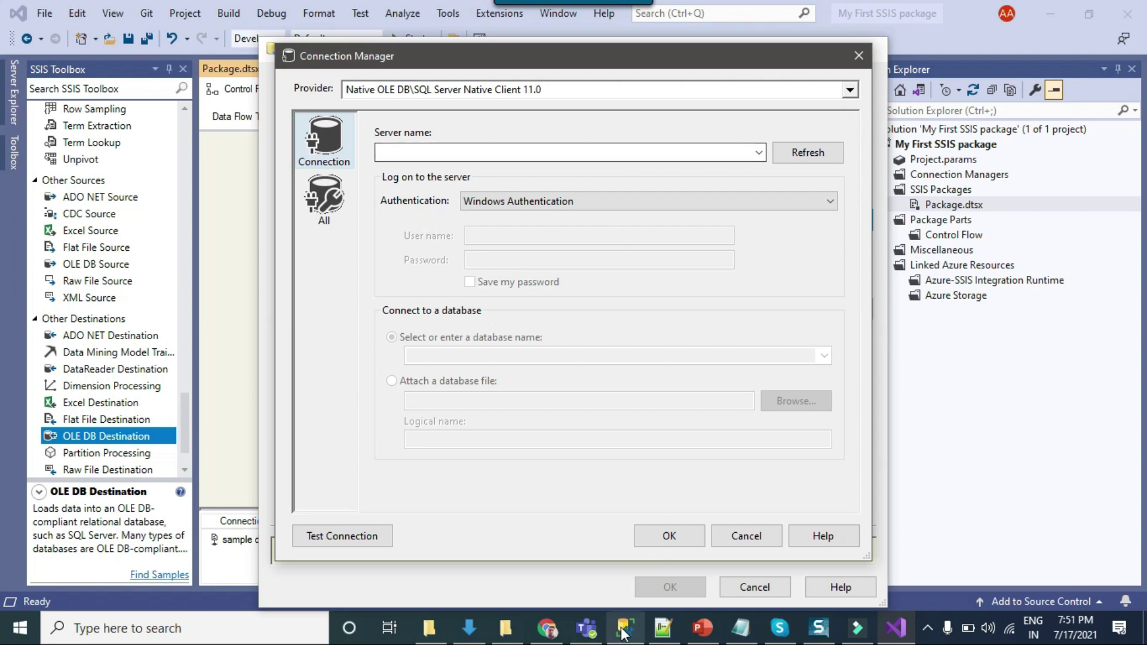
key(alt+Tab)
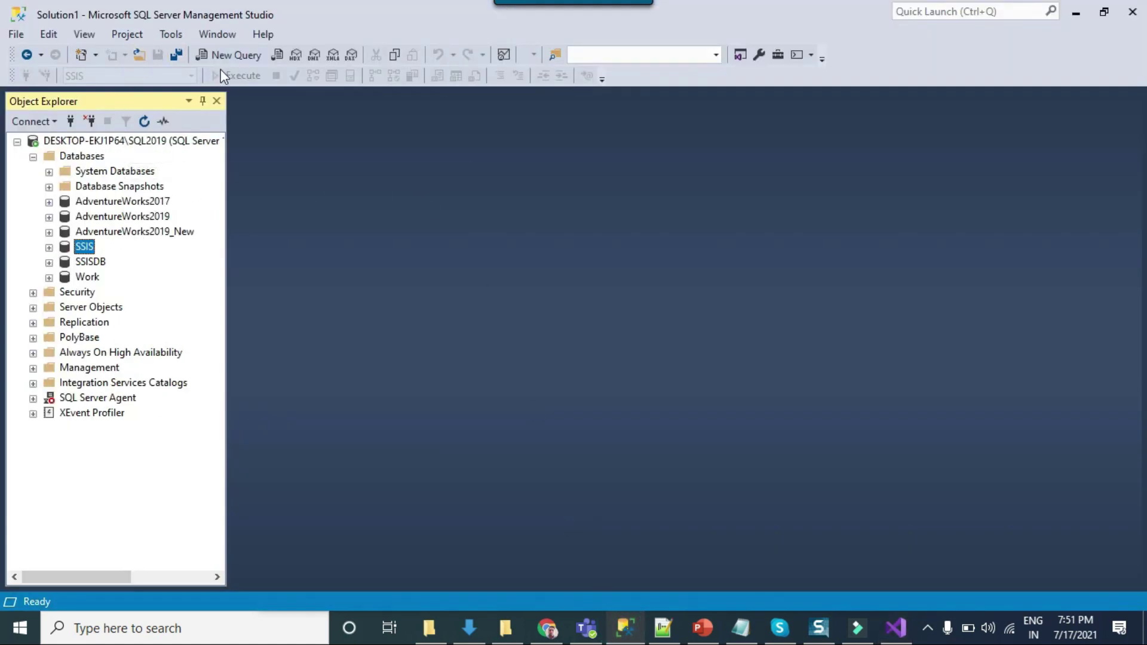
click(230, 55)
text(se)
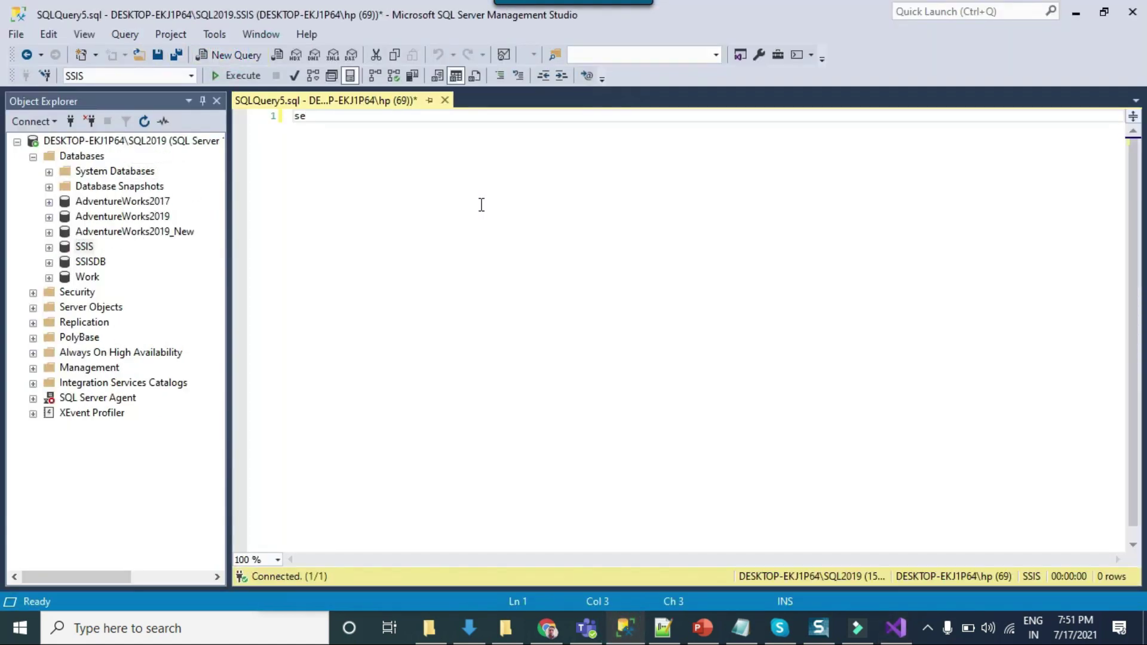
text(lect @@server)
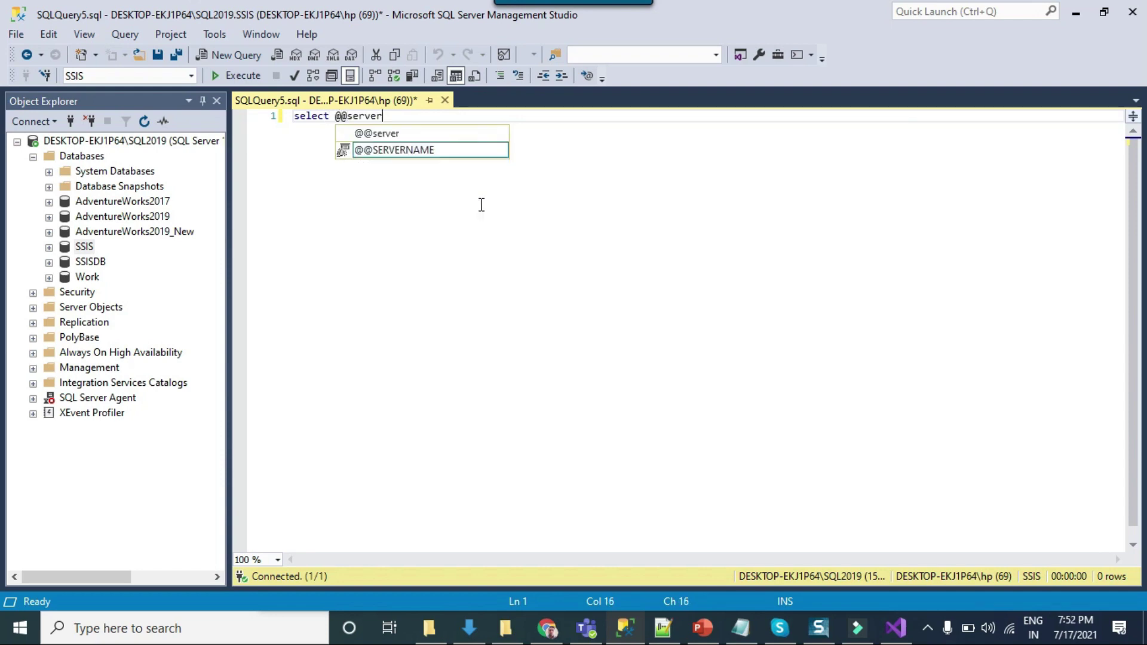
key(Tab)
key(F5)
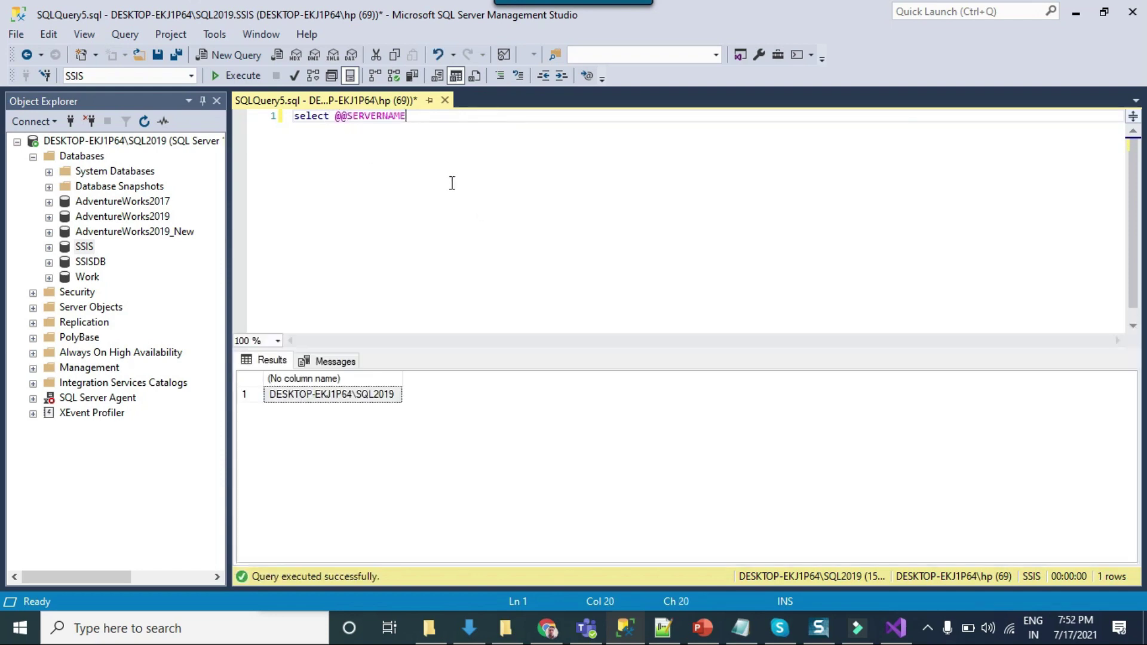
click(343, 396)
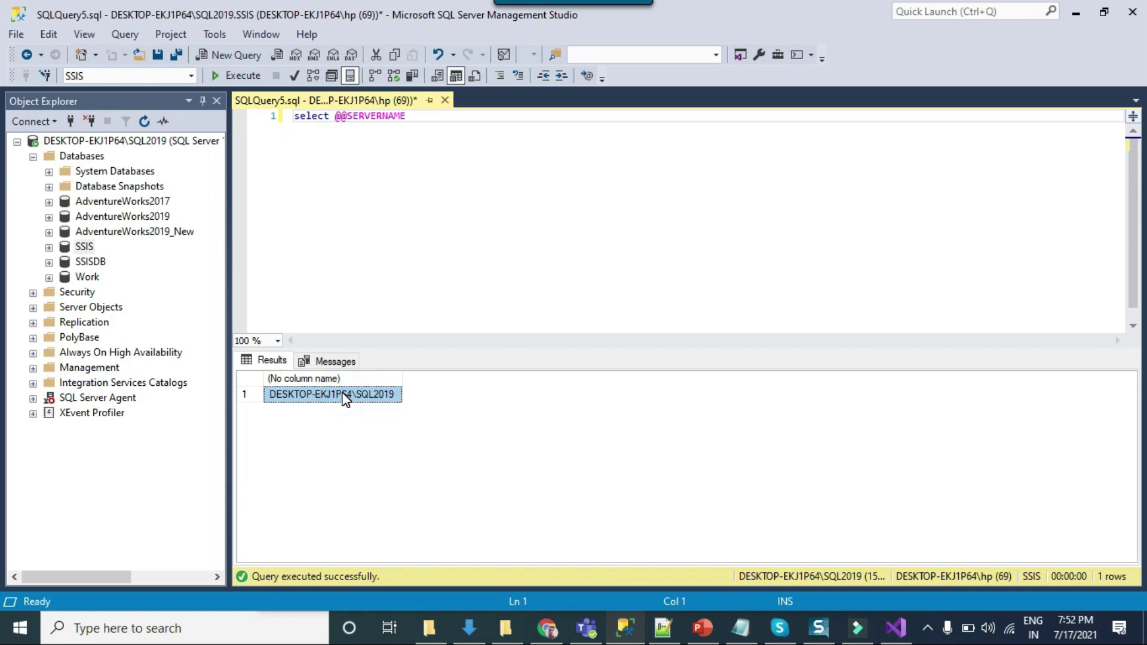
Back in Visual Studio, set the new connection's server name to DESKTOP-EKJ1P64\SQL2019 and its database to SSIS
key(alt+Tab)
text(DESKTOP-EKJ1P64\SQL2019)
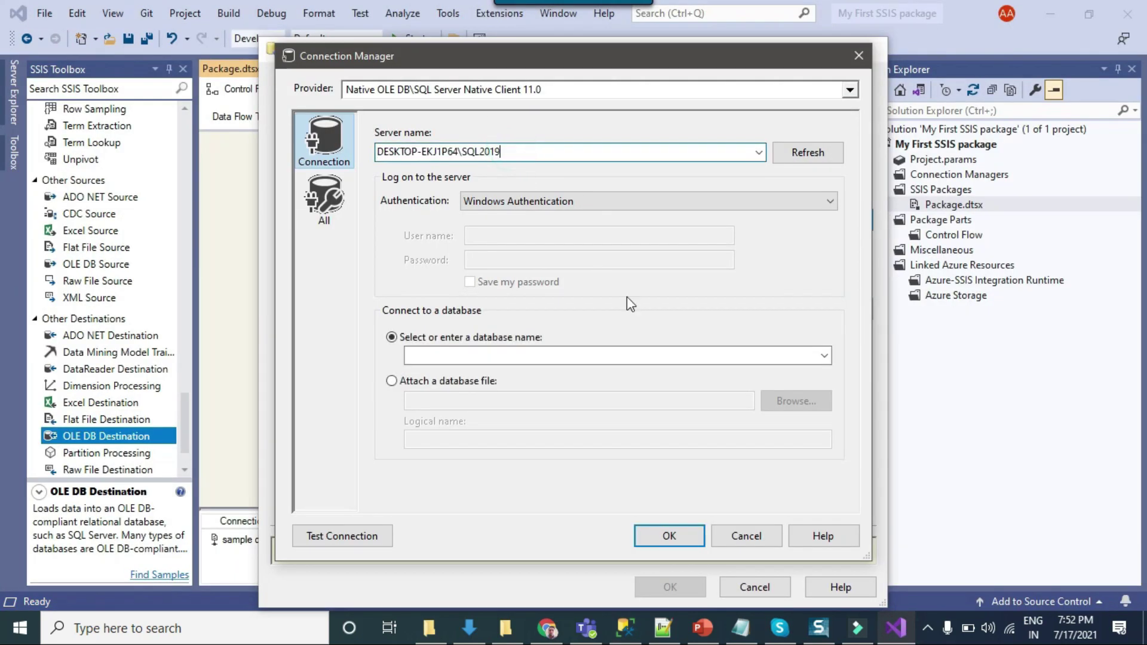
click(824, 355)
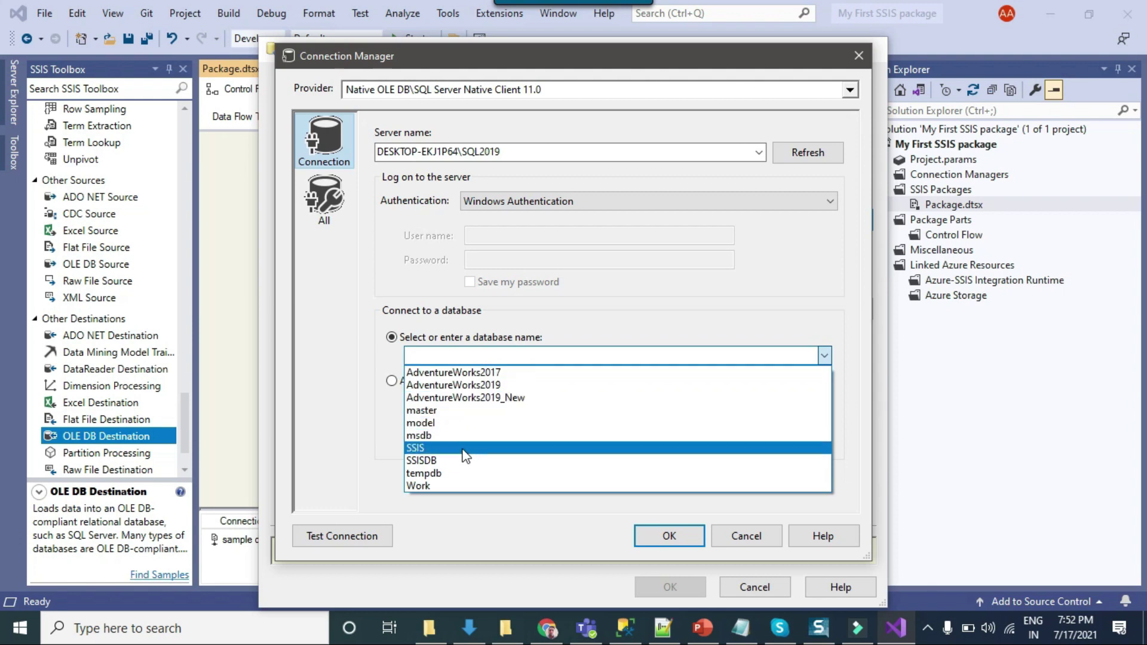
click(435, 449)
click(435, 448)
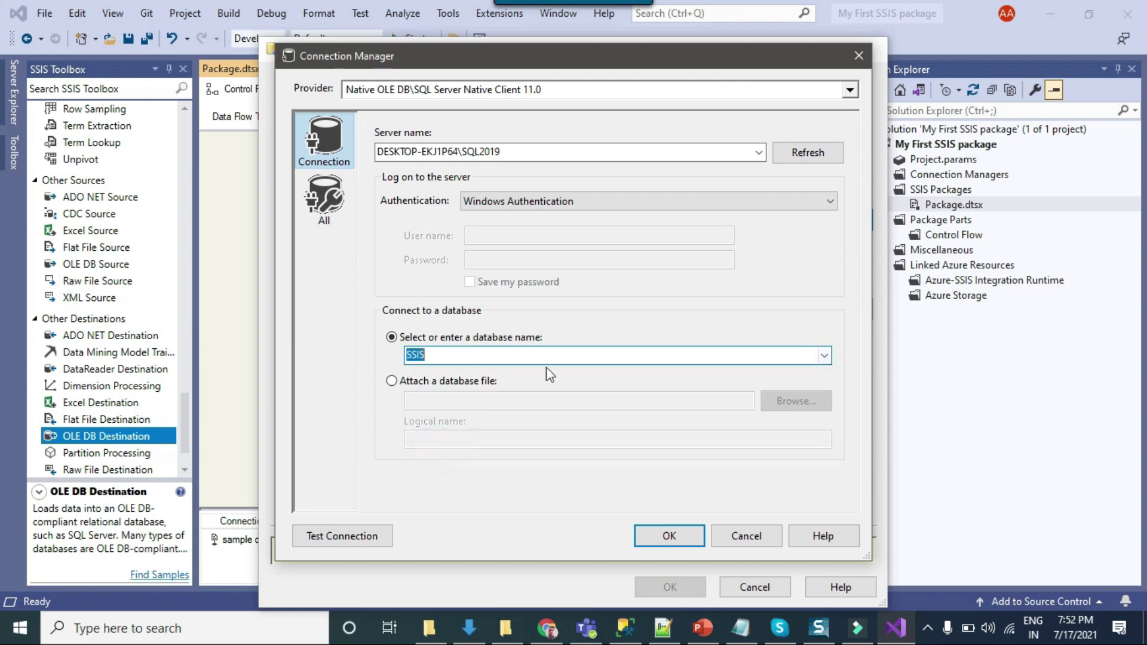
Test the new database connection and accept it as the destination's OLE DB connection manager
click(361, 538)
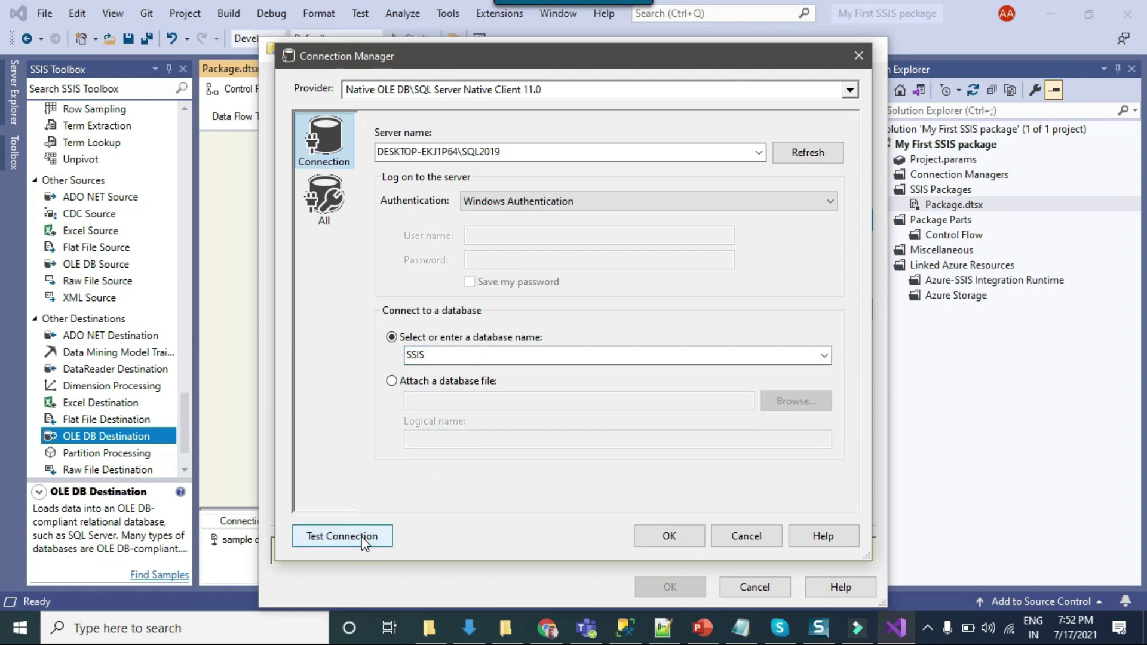
click(828, 334)
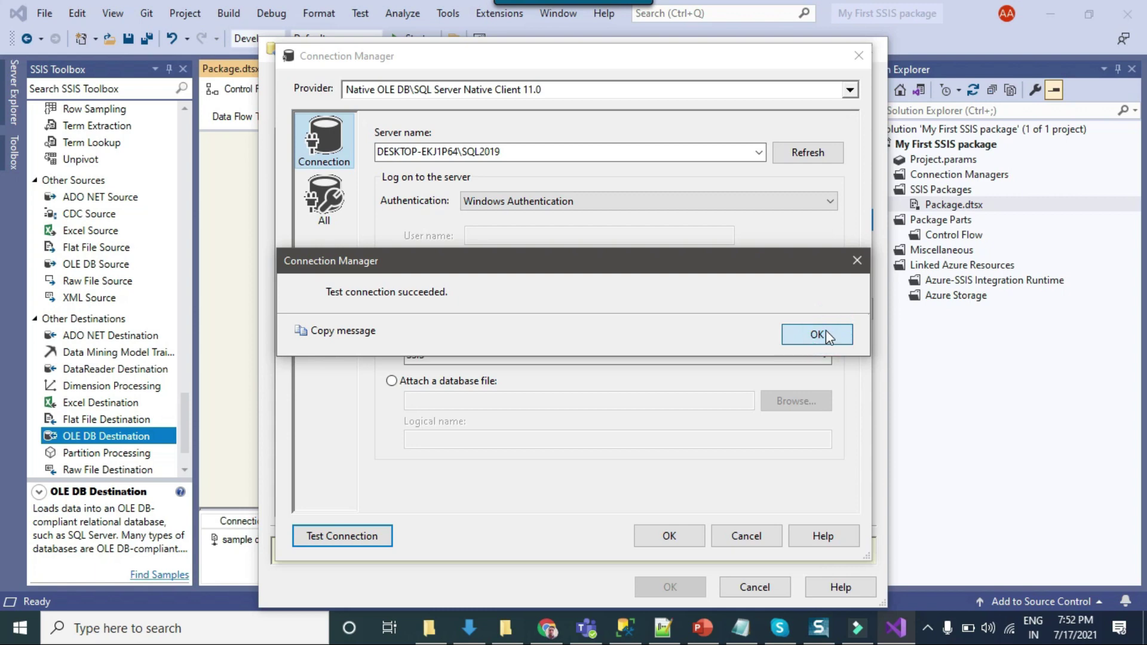
click(672, 540)
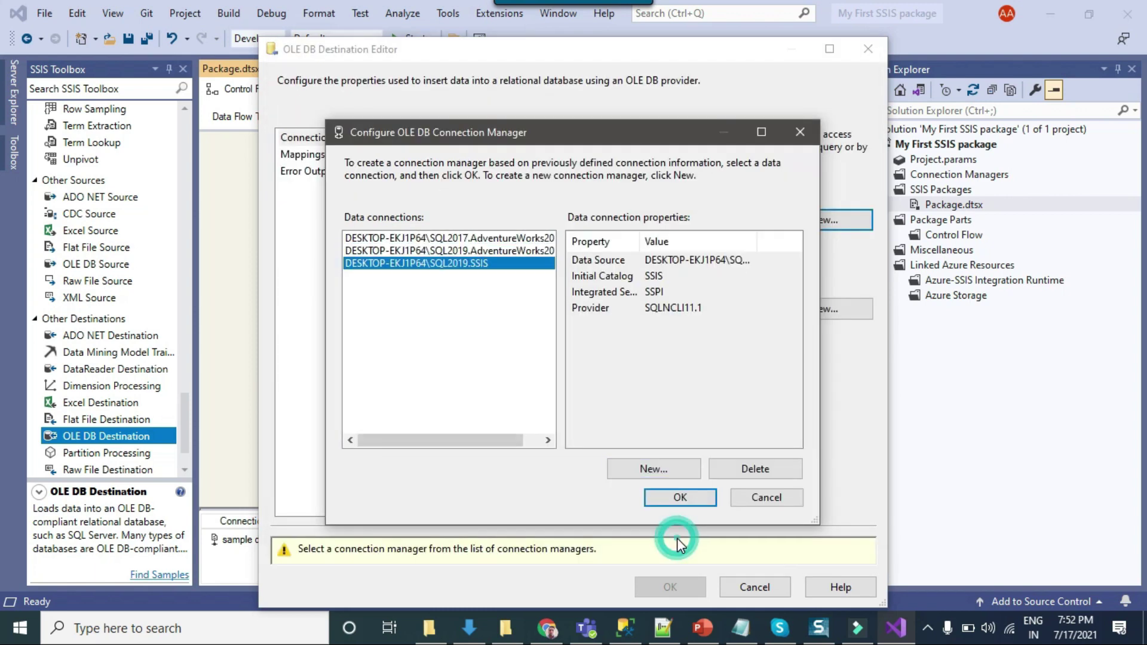
click(693, 506)
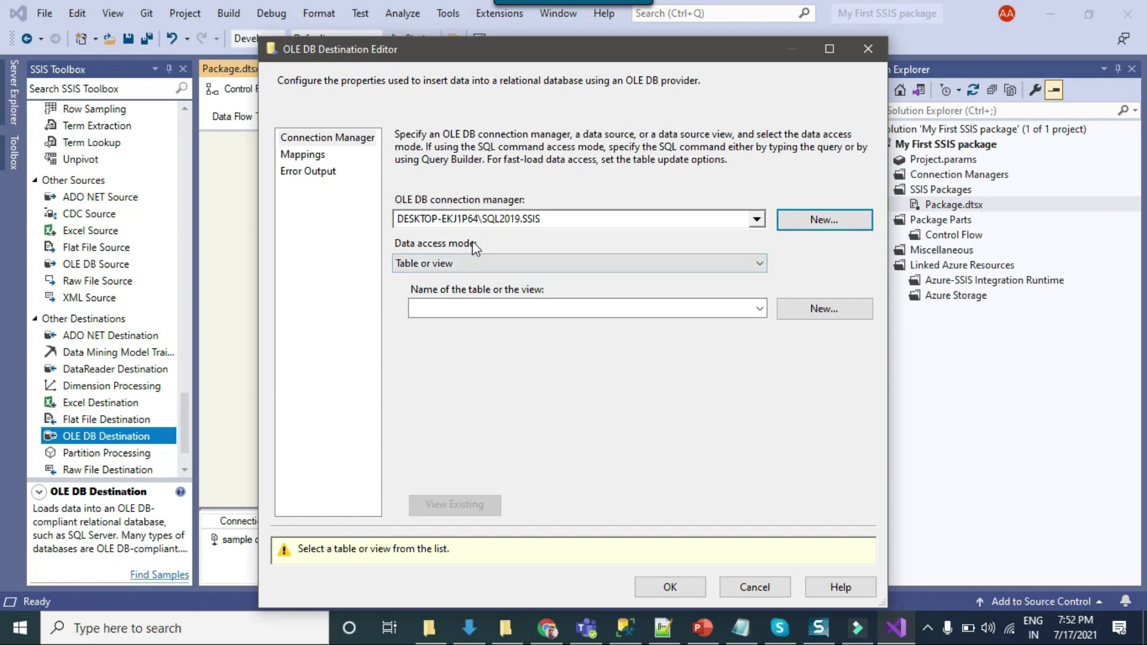
Set the OLE DB Destination's data access mode to Table or view - fast load
click(494, 263)
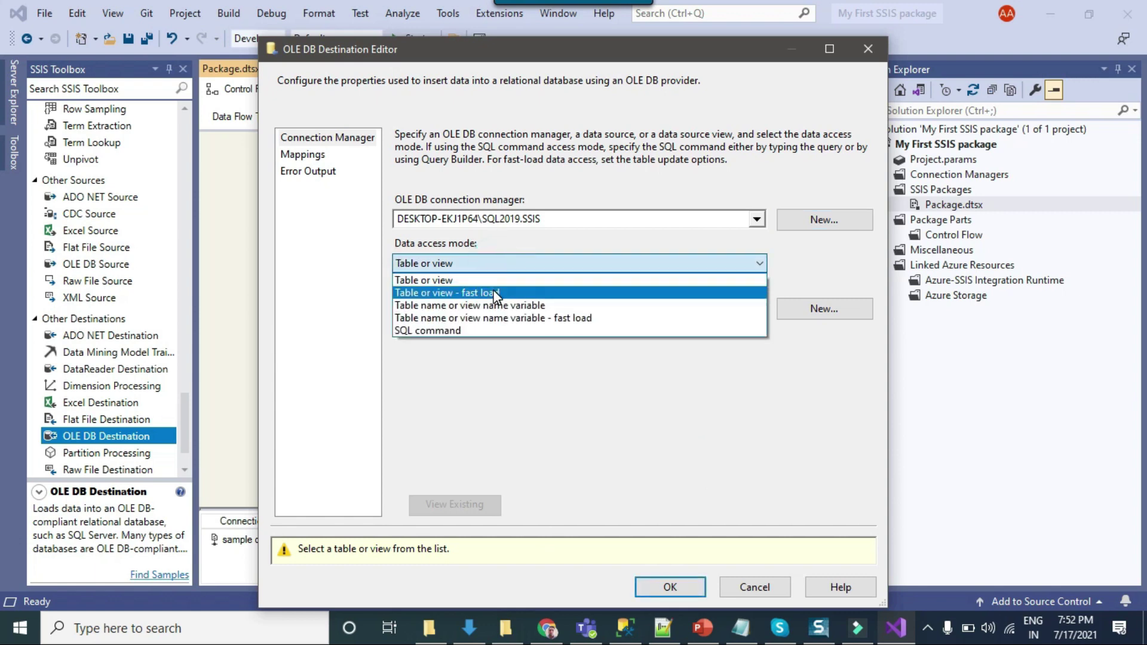
click(490, 292)
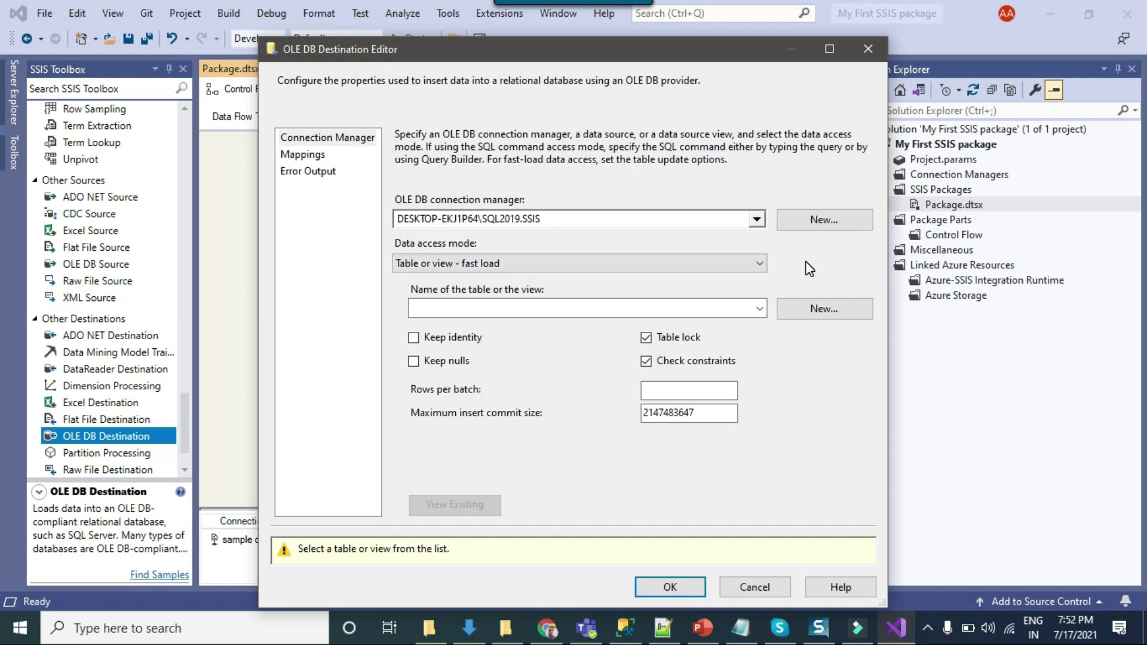
click(543, 269)
click(527, 296)
Create a new destination table named sample_data from the generated CREATE TABLE statement, keeping its columns
click(831, 316)
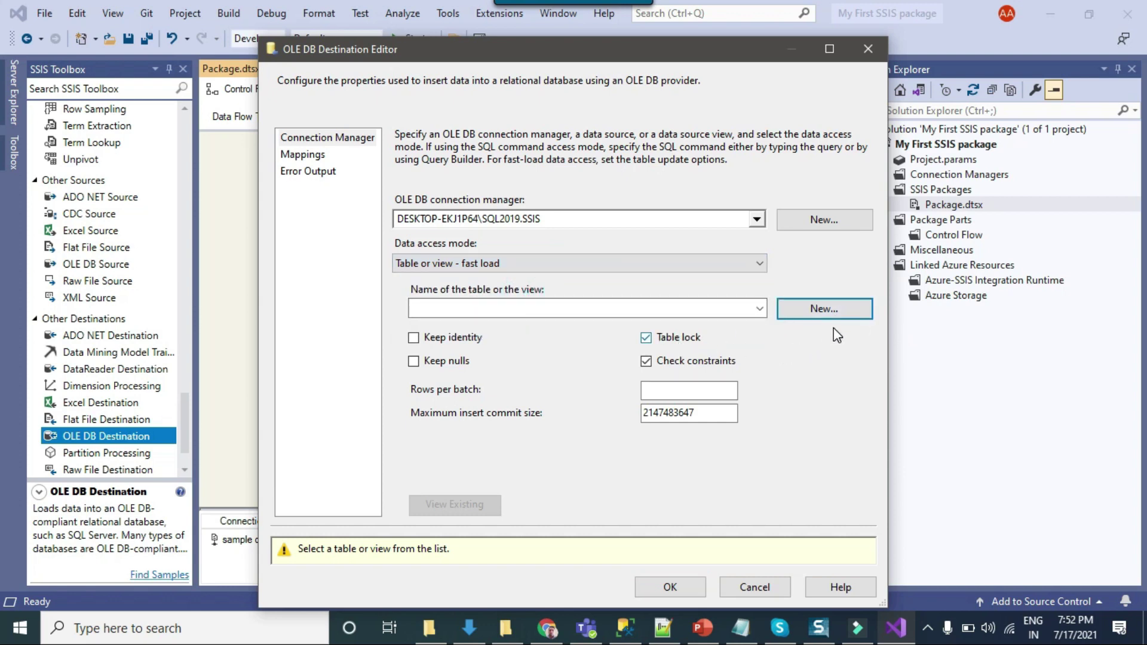
click(829, 314)
click(611, 298)
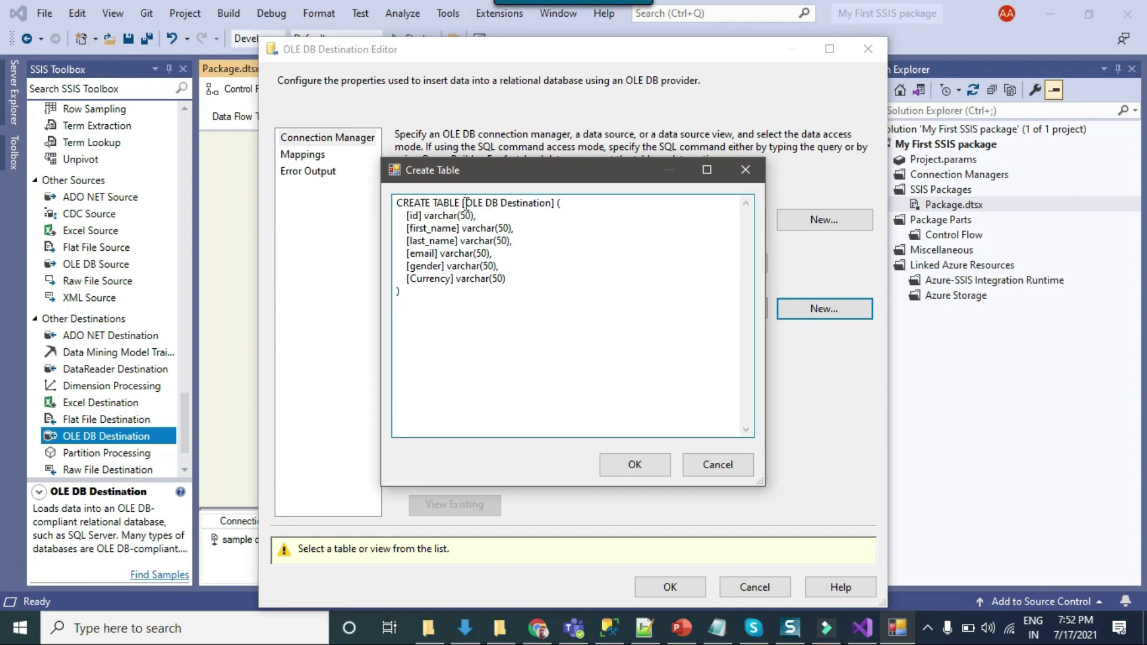
drag(462, 203, 557, 203)
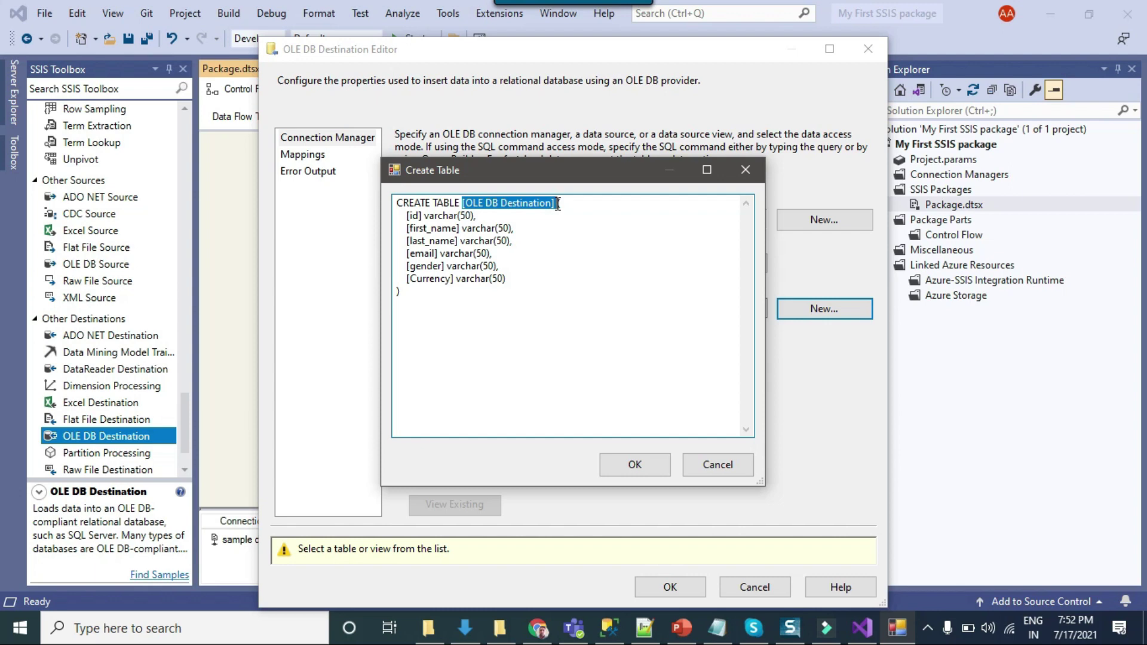
text(sample)
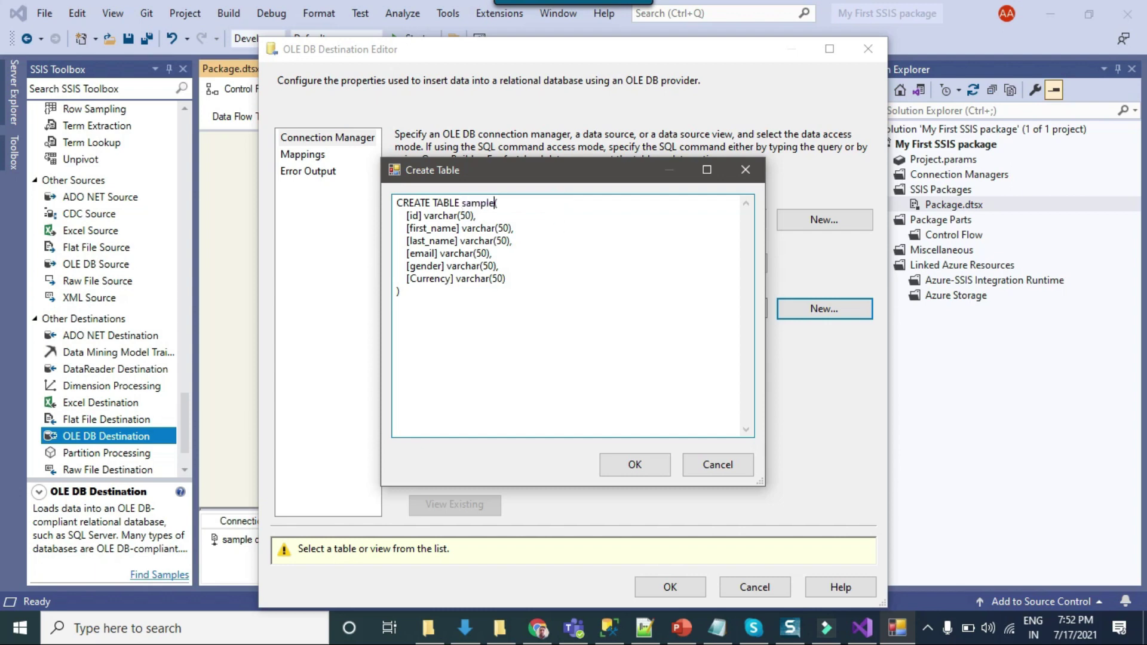
text(_data)
click(641, 467)
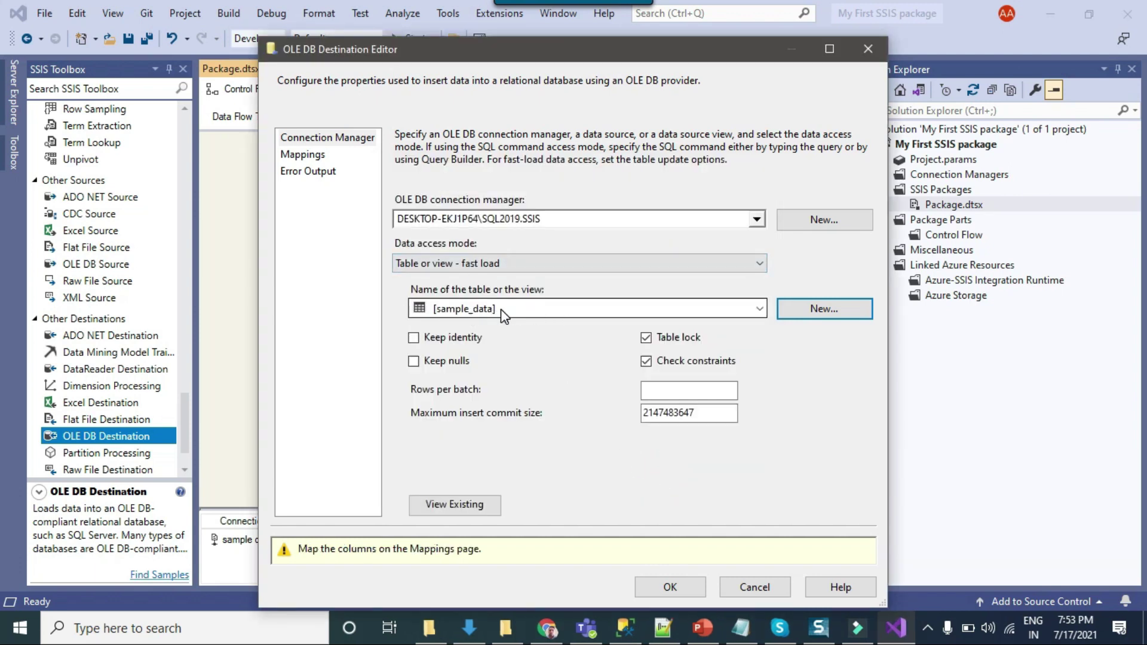
In the column mappings, set the Currency input to ignore, map it back to Currency, and accept the OLE DB Destination settings
click(302, 155)
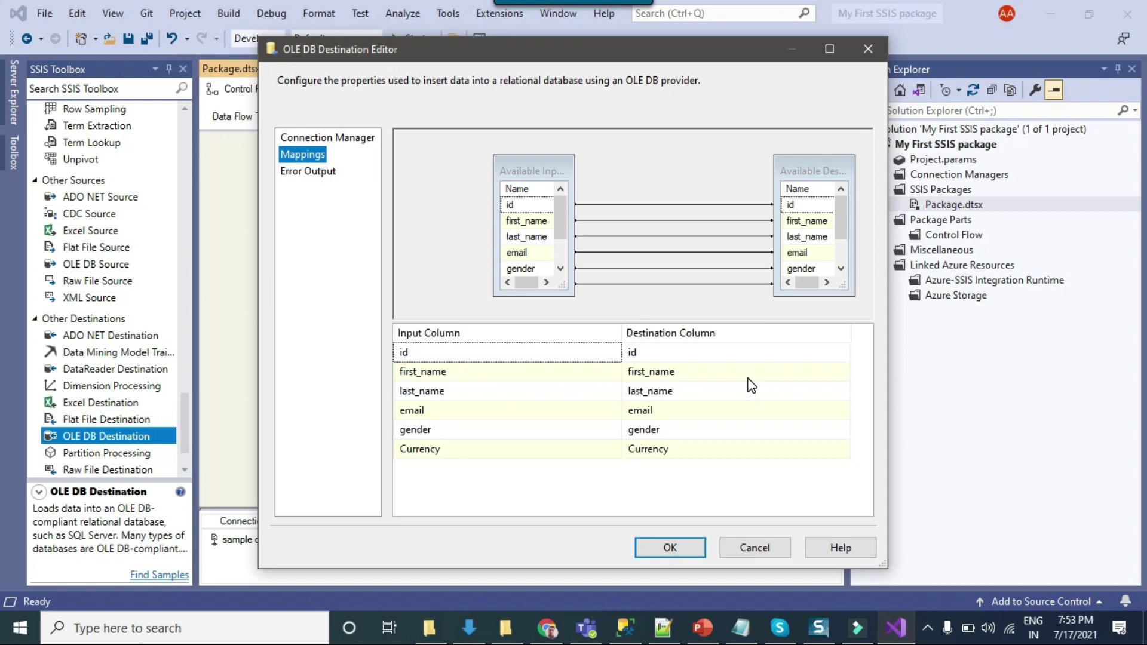
click(532, 450)
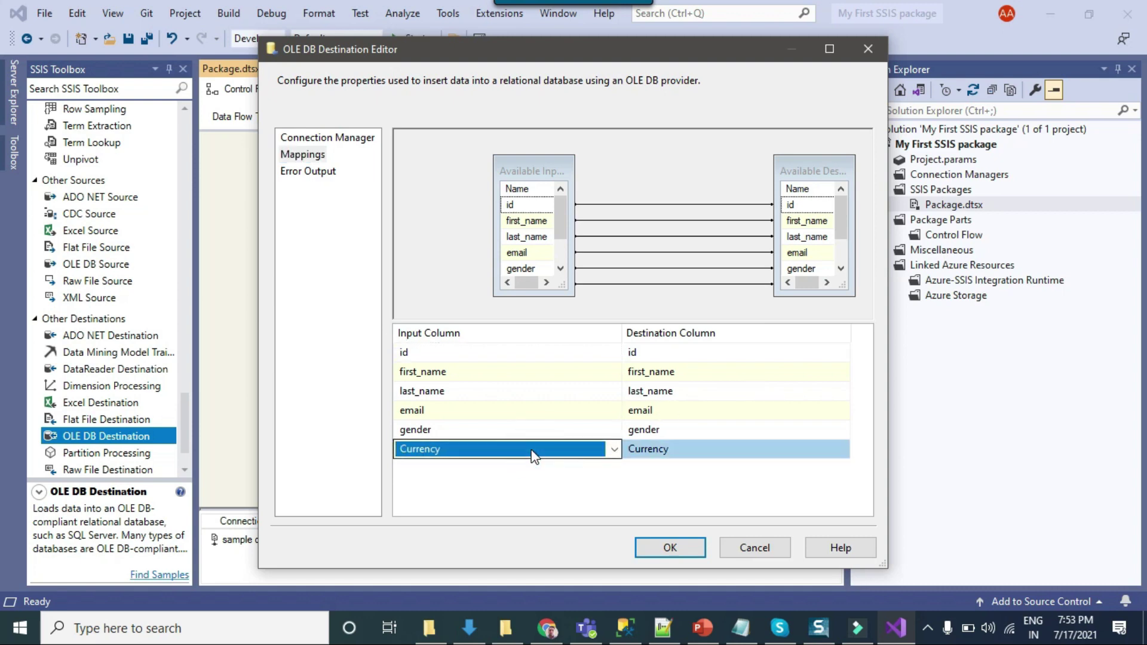
click(532, 451)
click(502, 467)
click(582, 451)
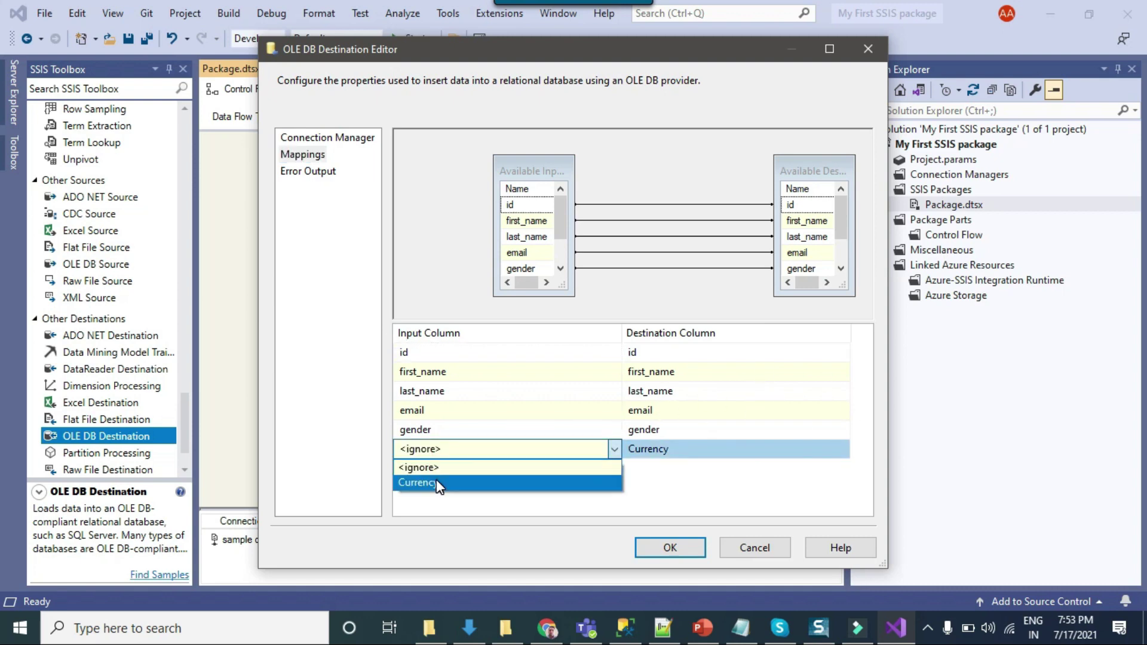
click(436, 481)
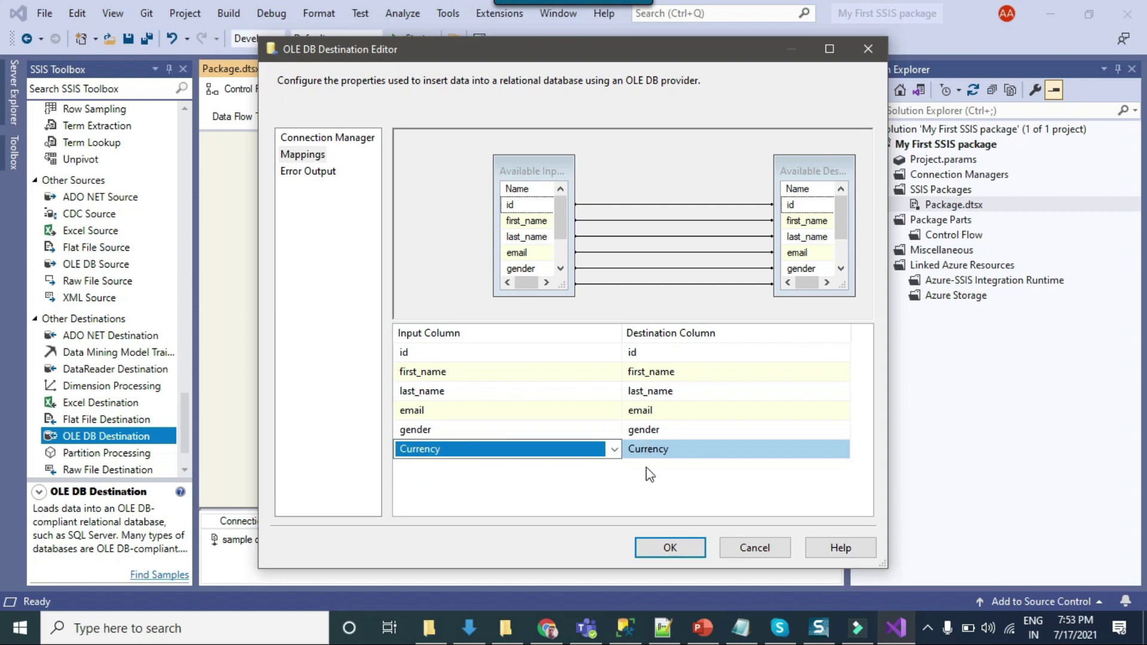
click(670, 547)
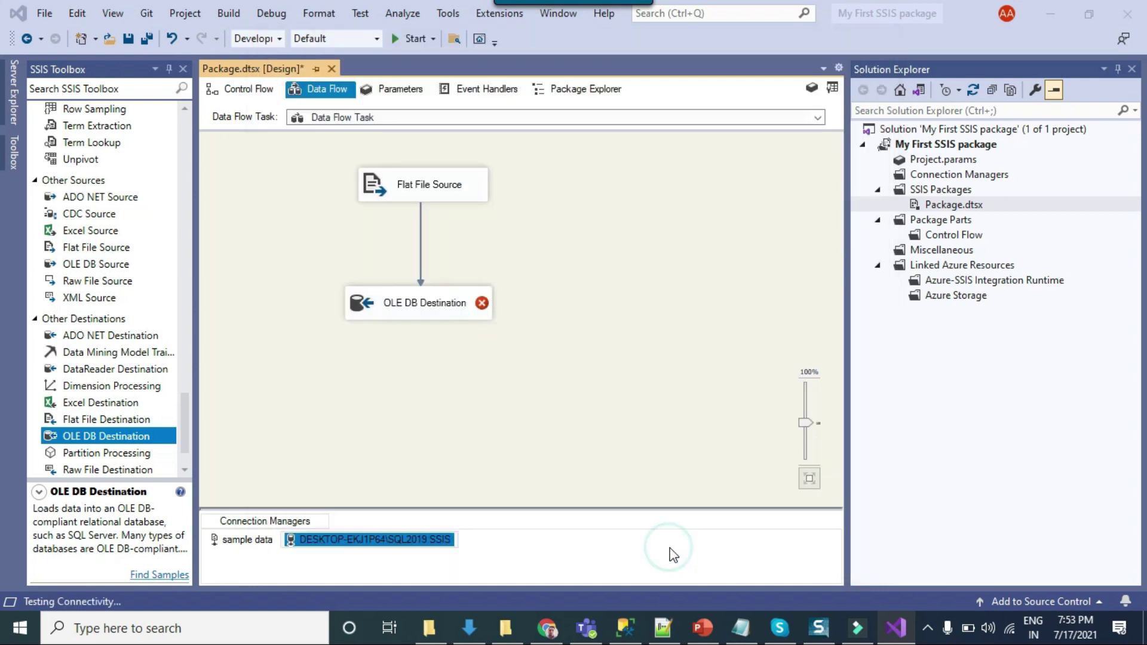
Execute the package Package.dtsx to load the CSV rows into the database
click(629, 246)
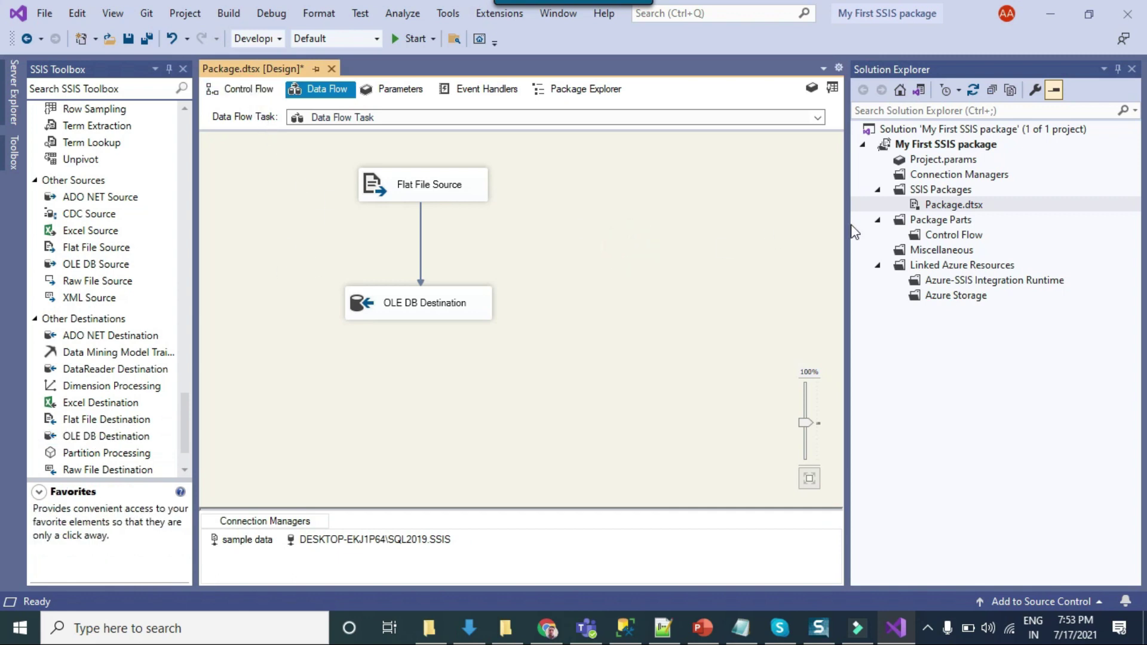
right_click(956, 207)
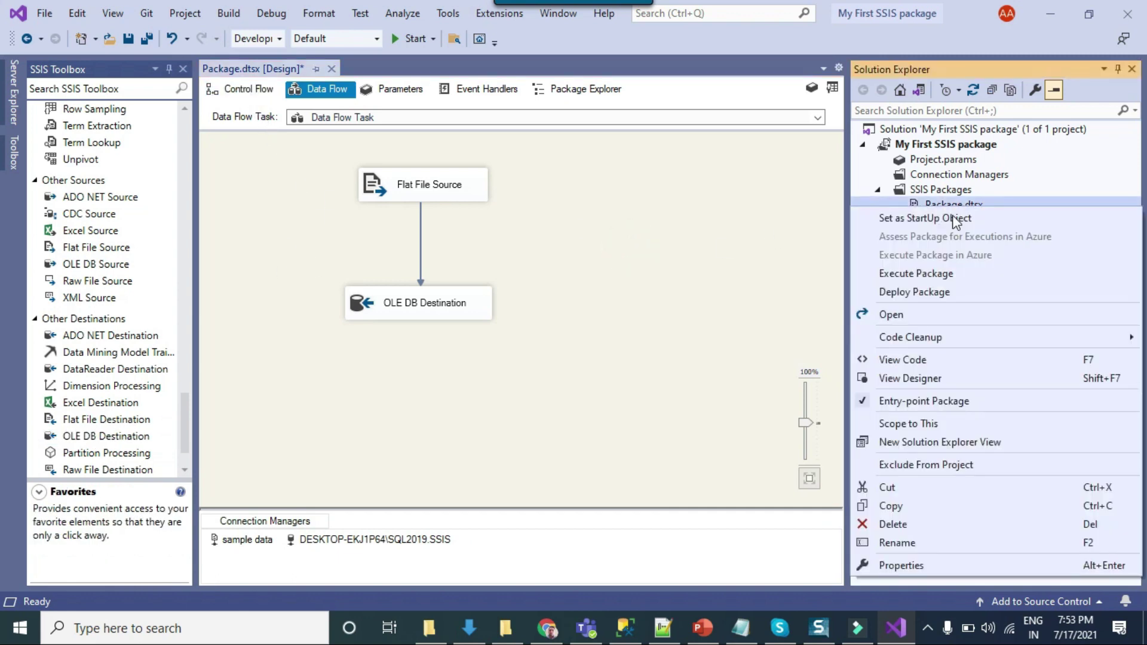
click(930, 274)
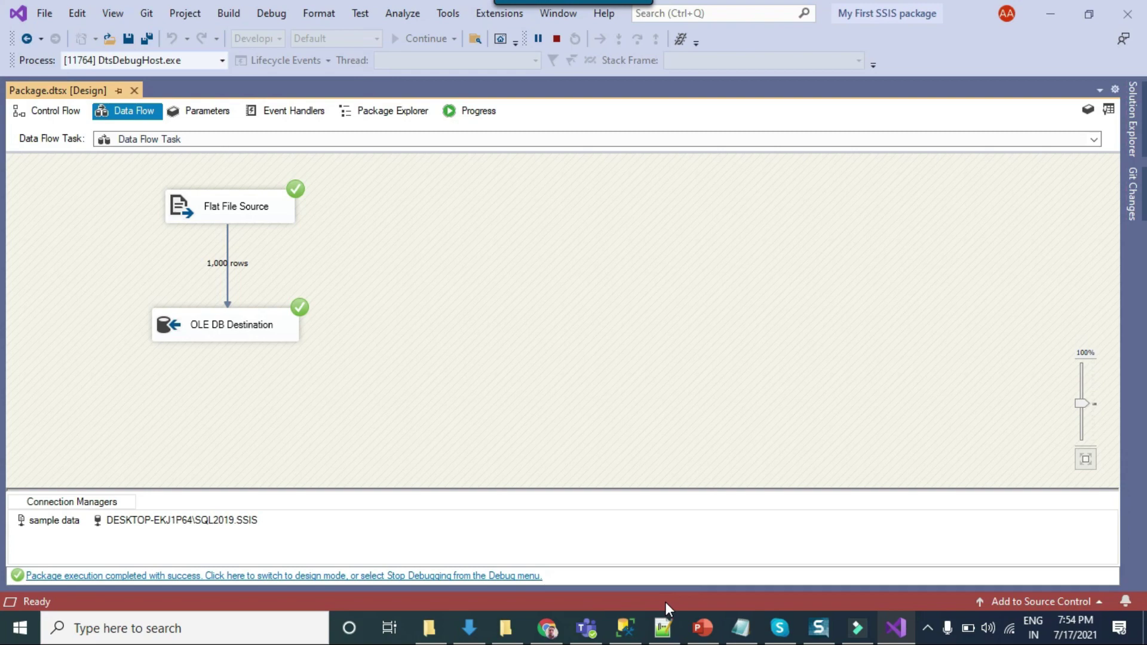
Switch to SQL Server Management Studio and refresh the list of tables in the SSIS database
click(625, 628)
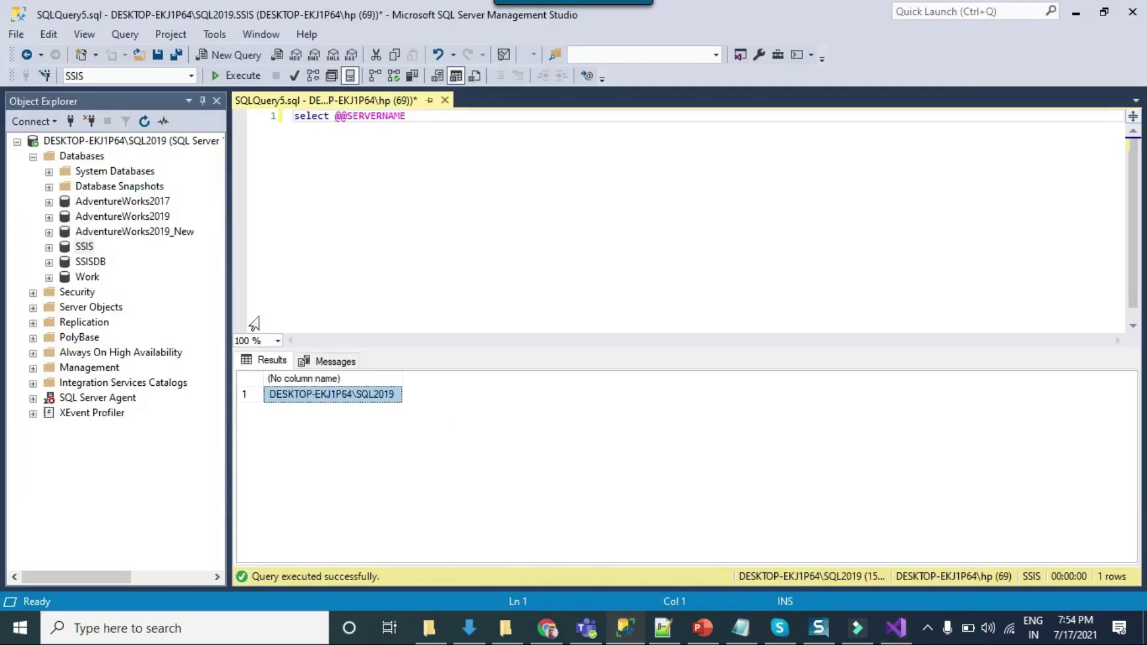
click(49, 247)
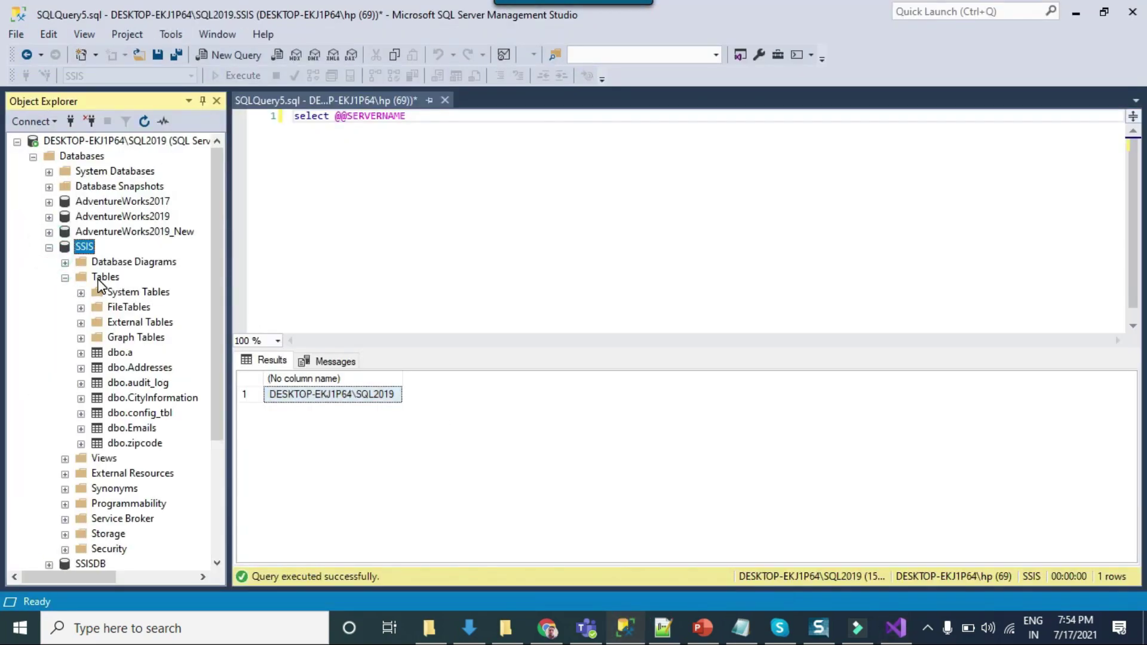
right_click(100, 278)
click(154, 384)
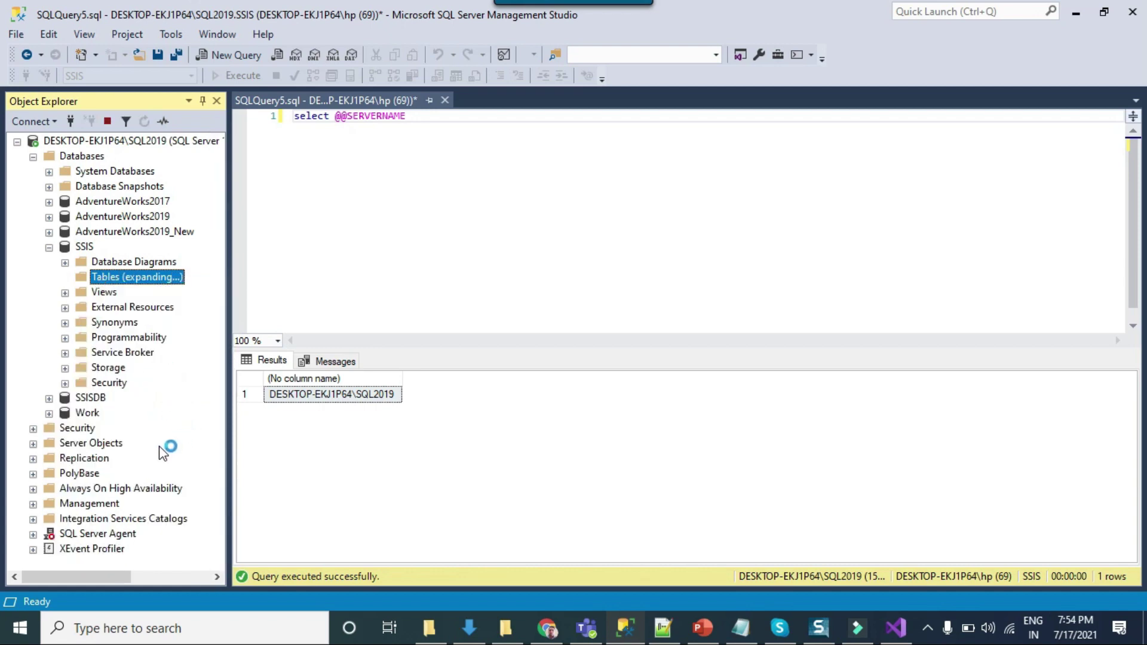
Query the top 1000 rows of the dbo.sample_data table and look through the returned rows
click(153, 445)
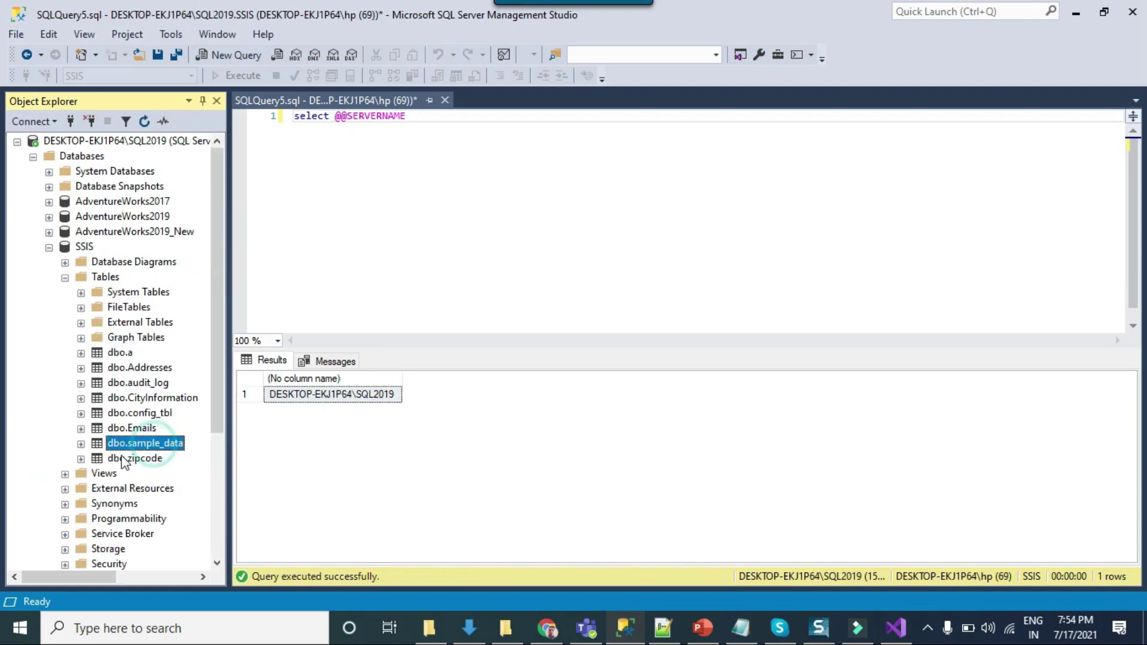
right_click(152, 444)
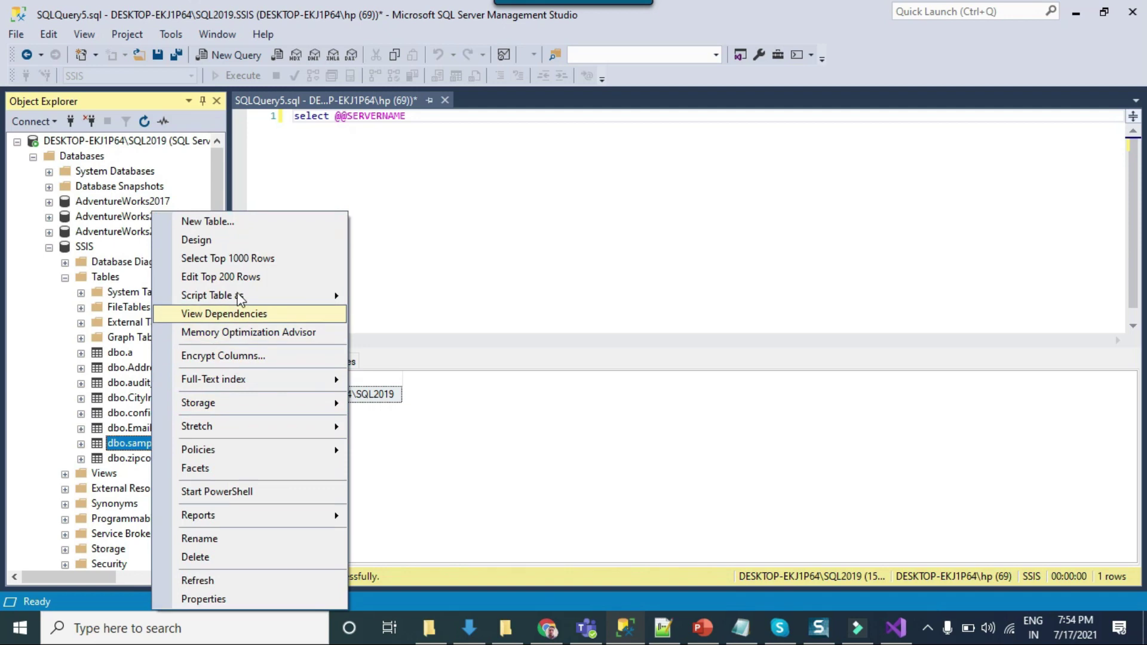
click(245, 259)
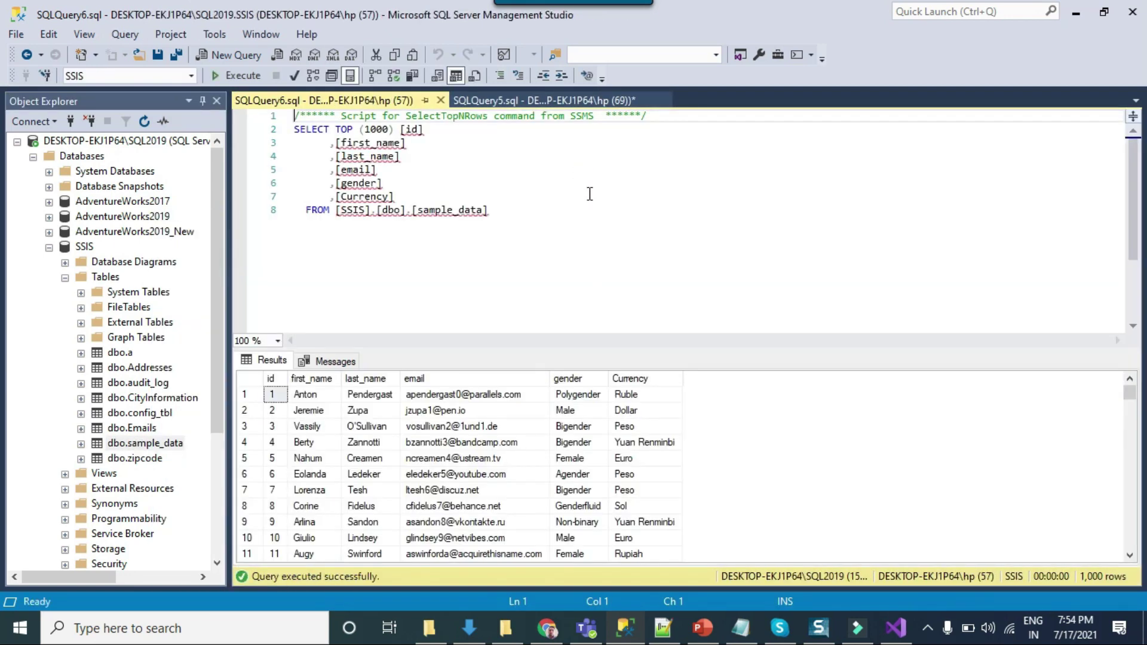
click(1131, 393)
drag(1131, 393, 1129, 532)
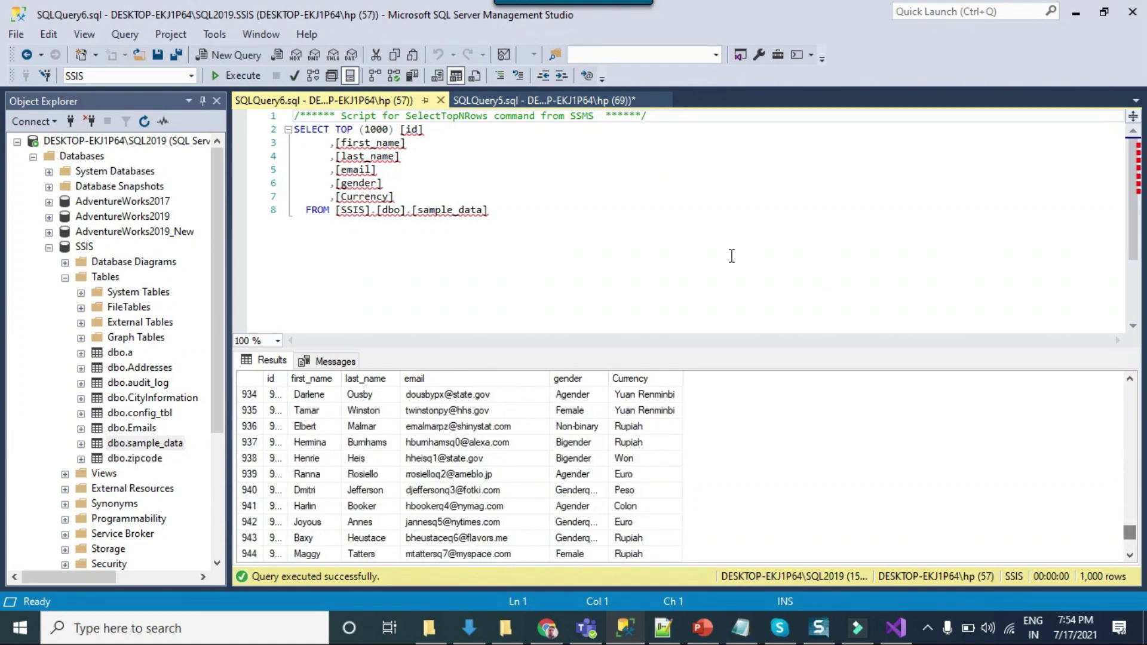
Remove the TOP (1000) clause from the sample_data query, rerun it, and check the rows through to the last one
drag(335, 129, 399, 131)
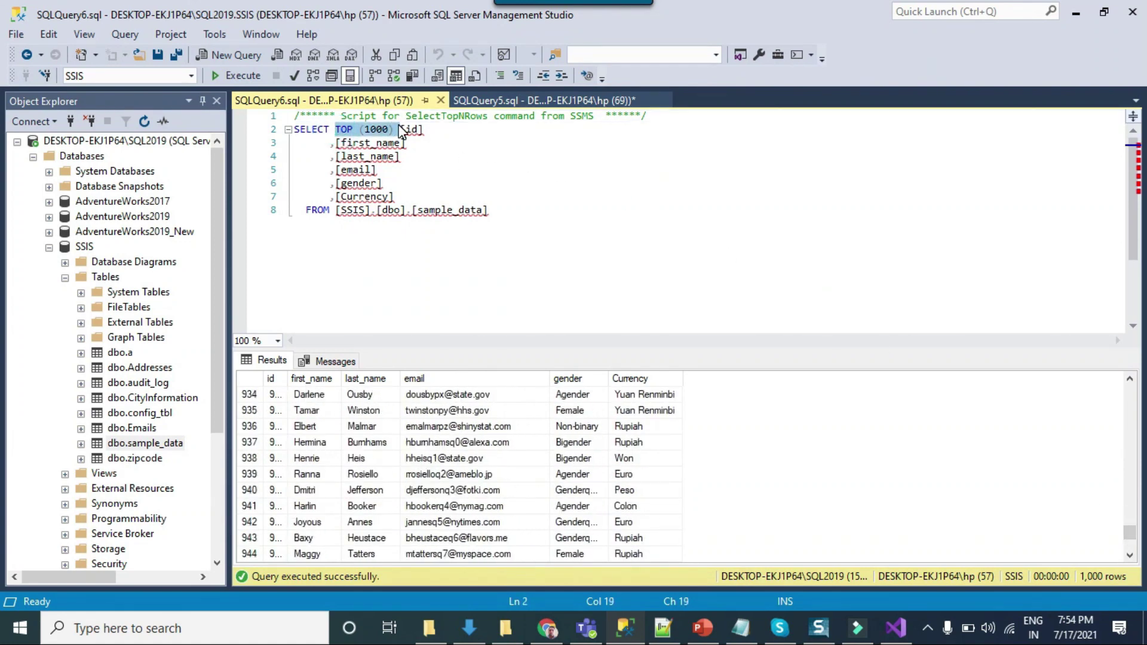
key(F5)
key(Delete)
key(F5)
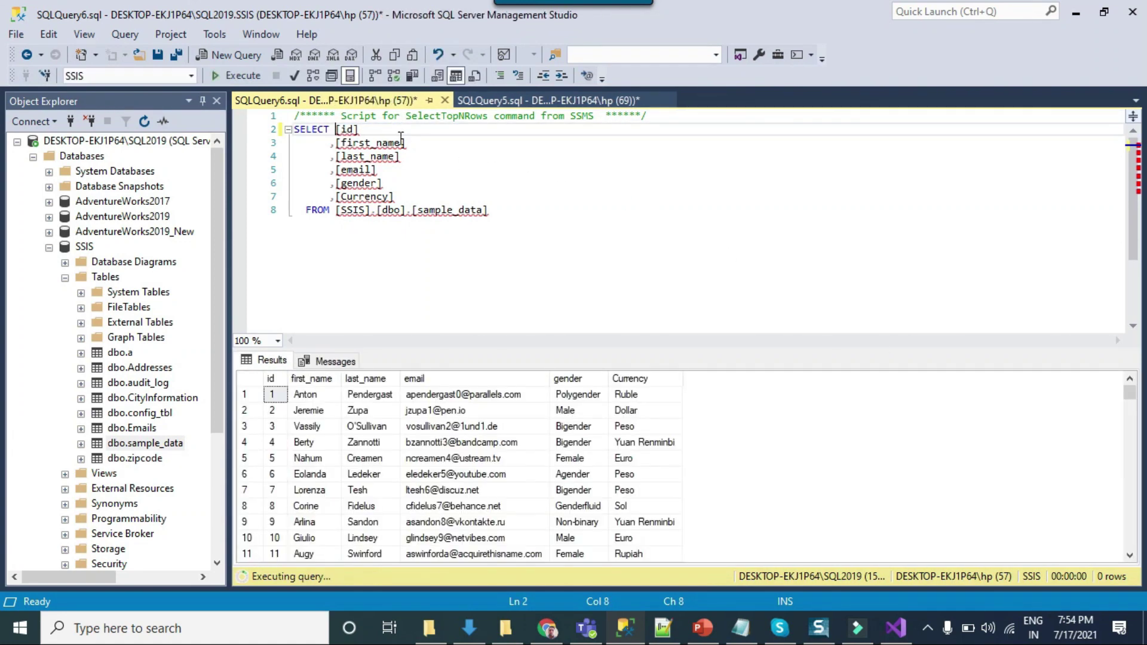
click(575, 460)
drag(1129, 392, 1129, 541)
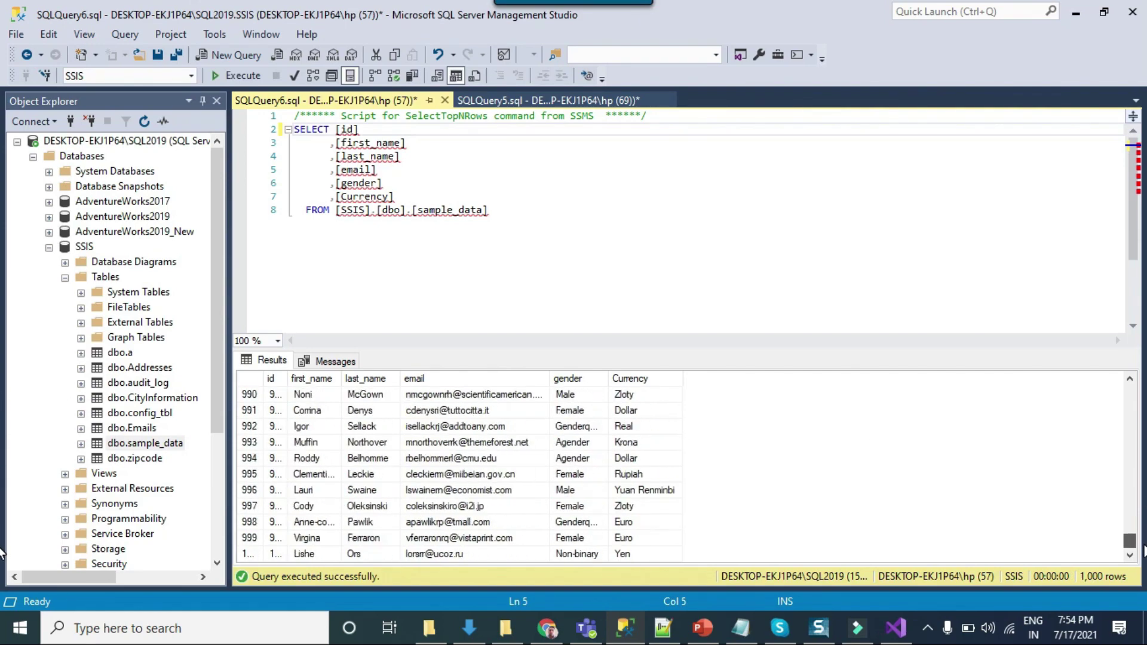
click(722, 202)
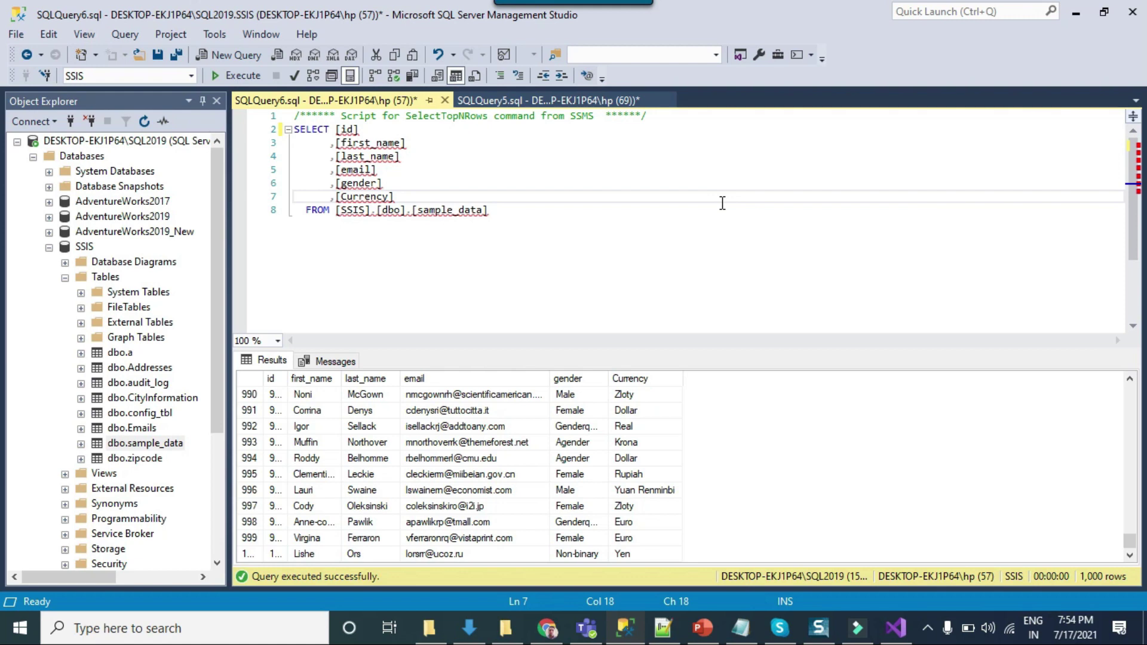